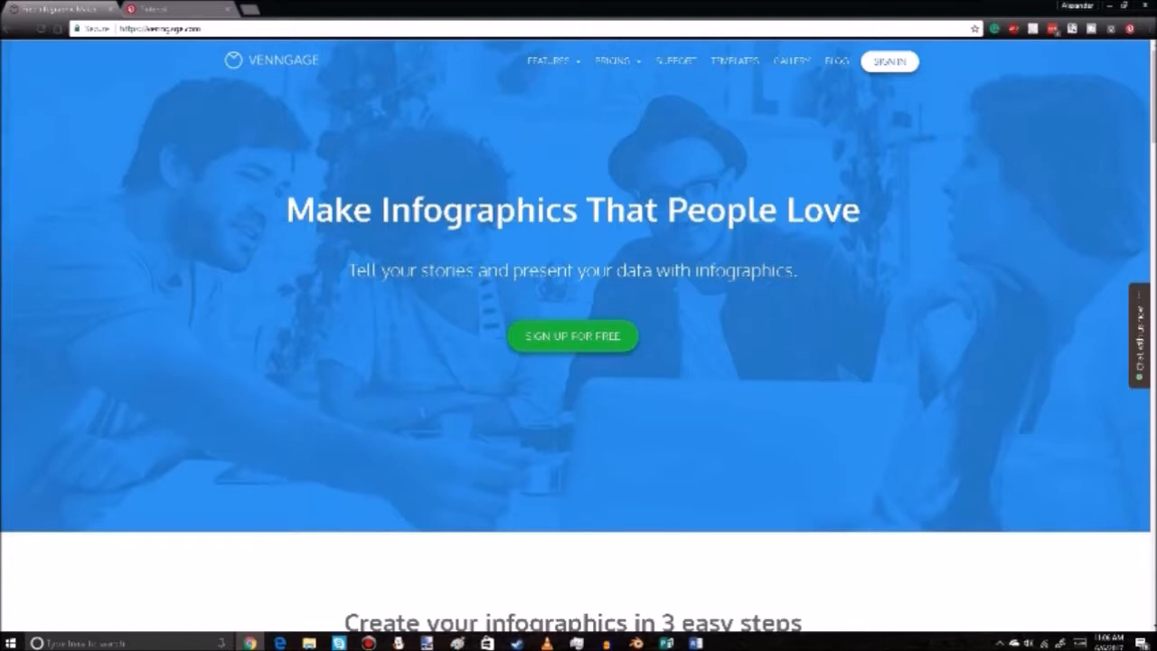
Open Venngage's template gallery and examine the template categories down to Human Resources and back up to Featured
click(571, 335)
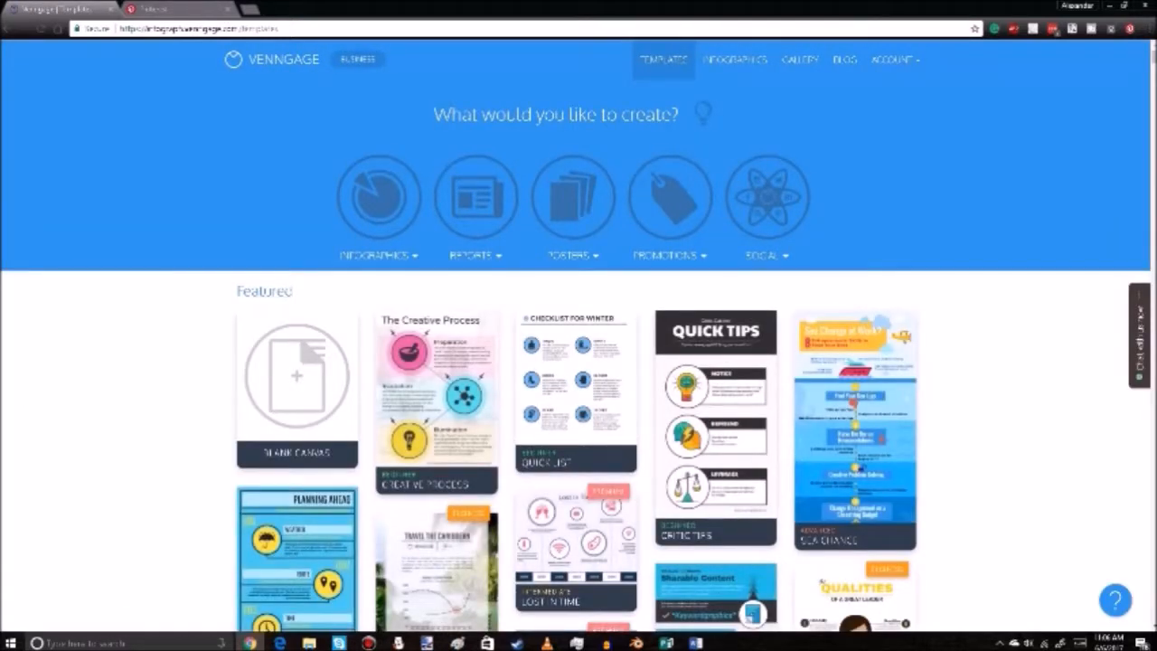
scroll(578, 370, down, 15)
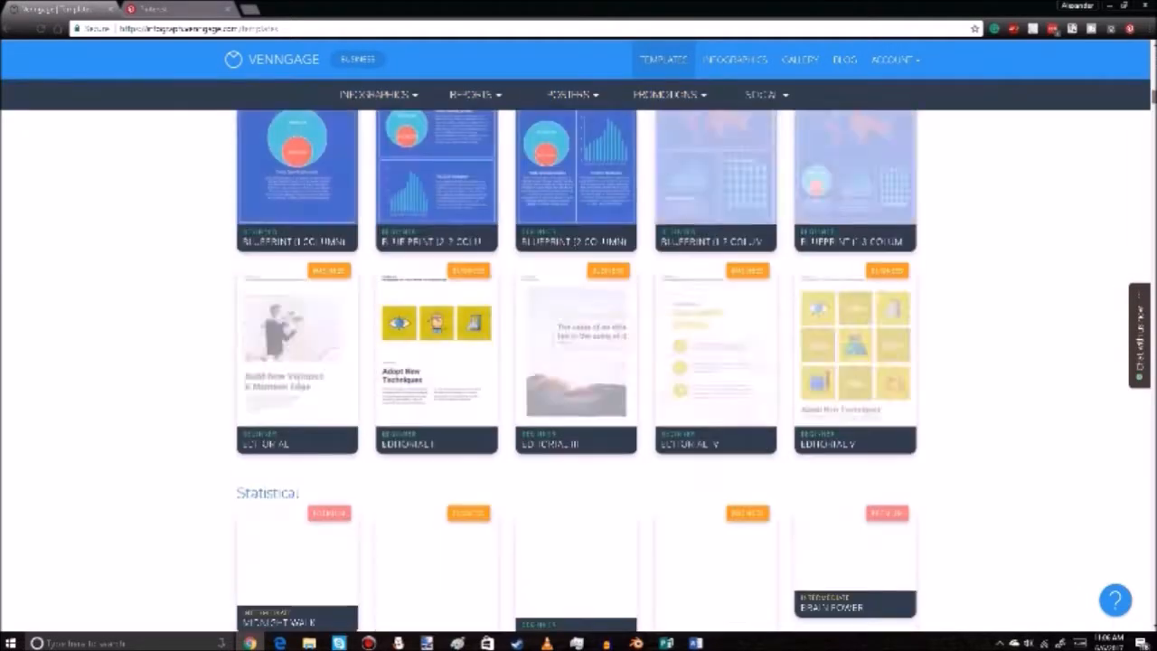
scroll(578, 370, up, 3)
scroll(578, 370, down, 15)
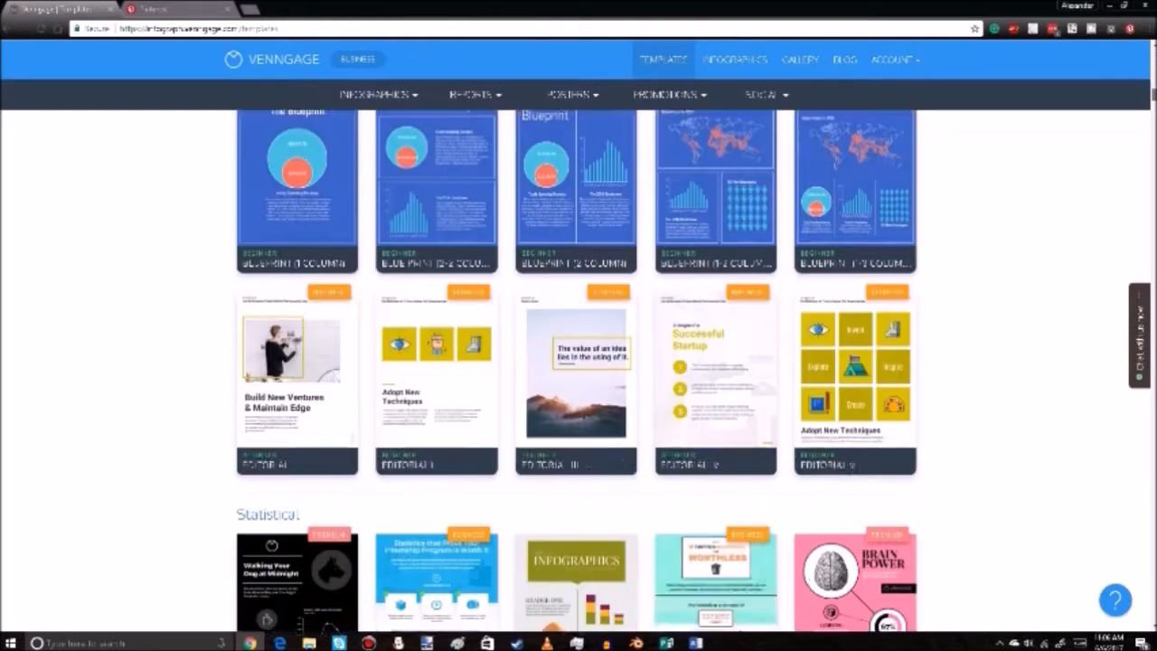
scroll(578, 370, down, 15)
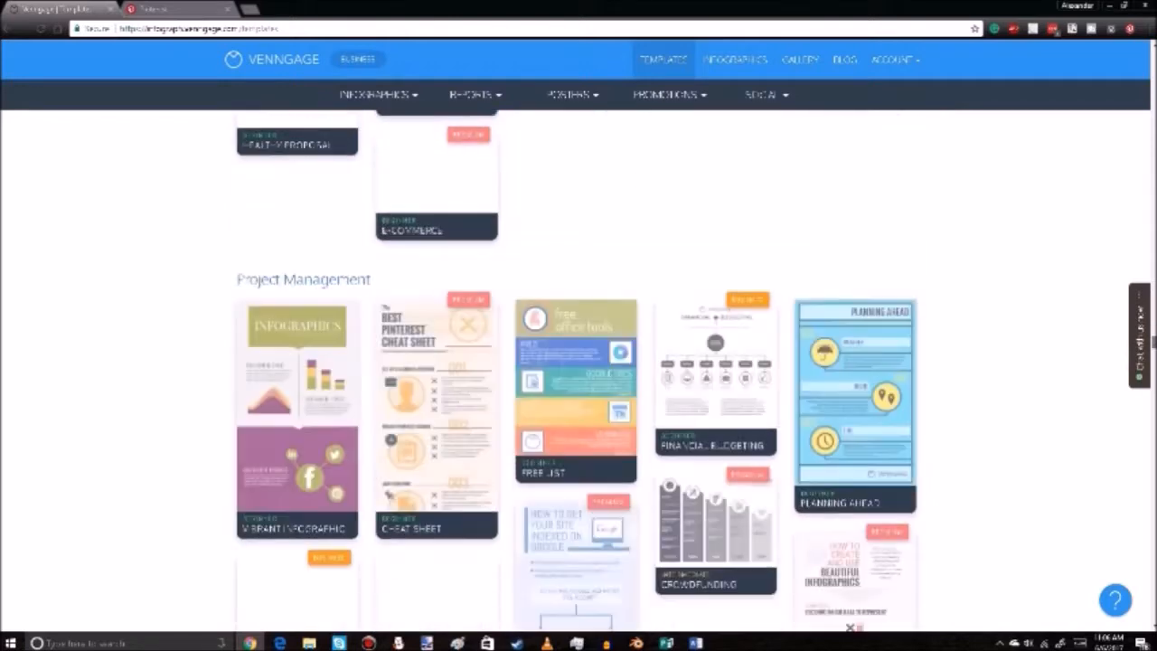
scroll(579, 371, down, 6)
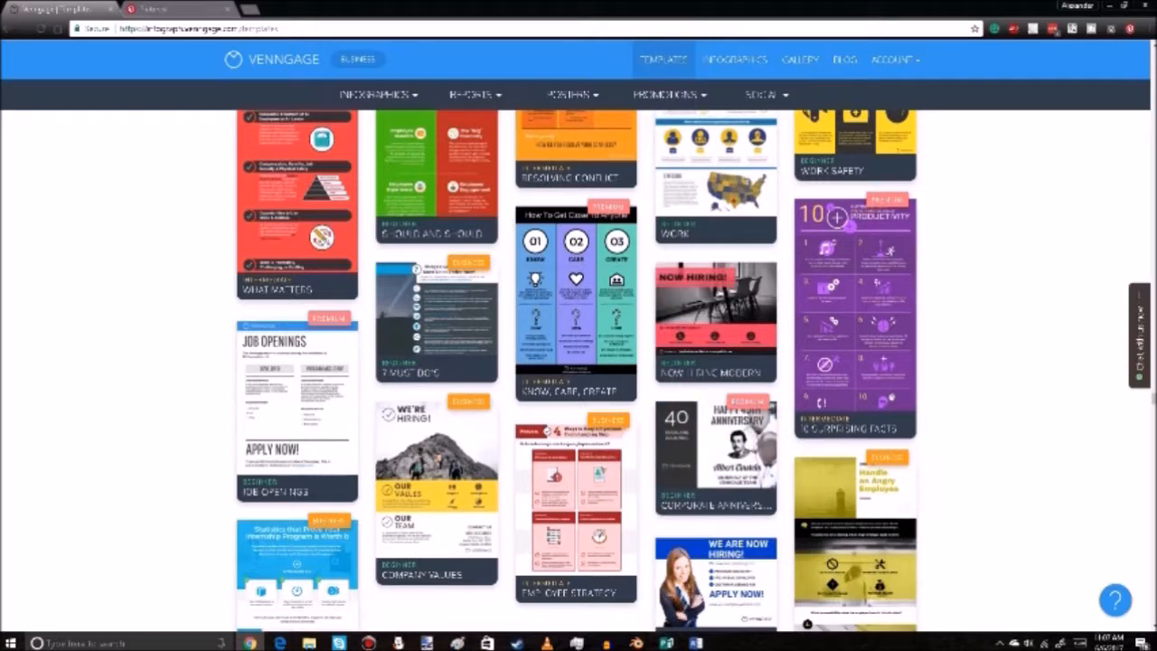
mouse_move(854, 506)
scroll(576, 371, up, 1)
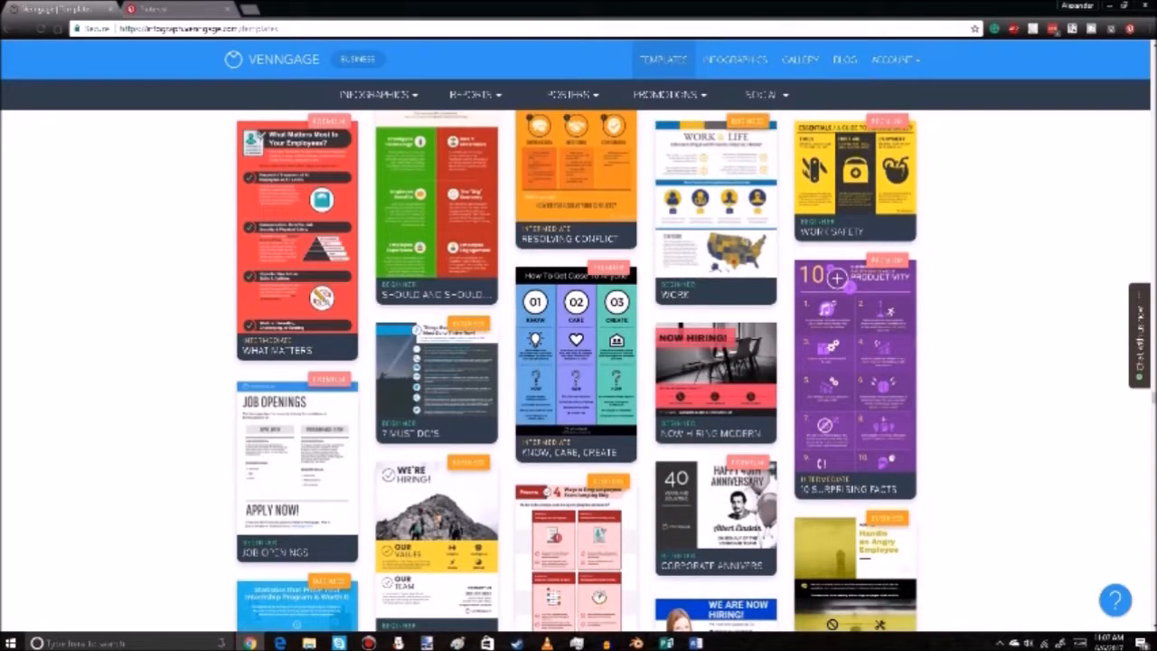
scroll(575, 370, up, 4)
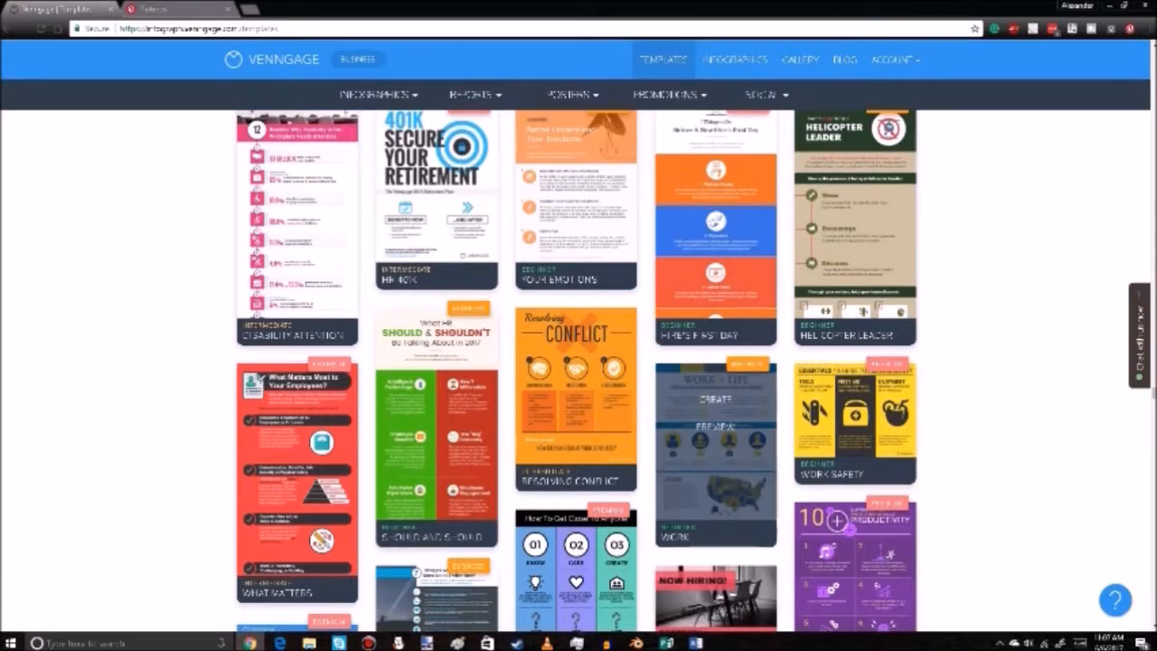
scroll(714, 421, up, 4)
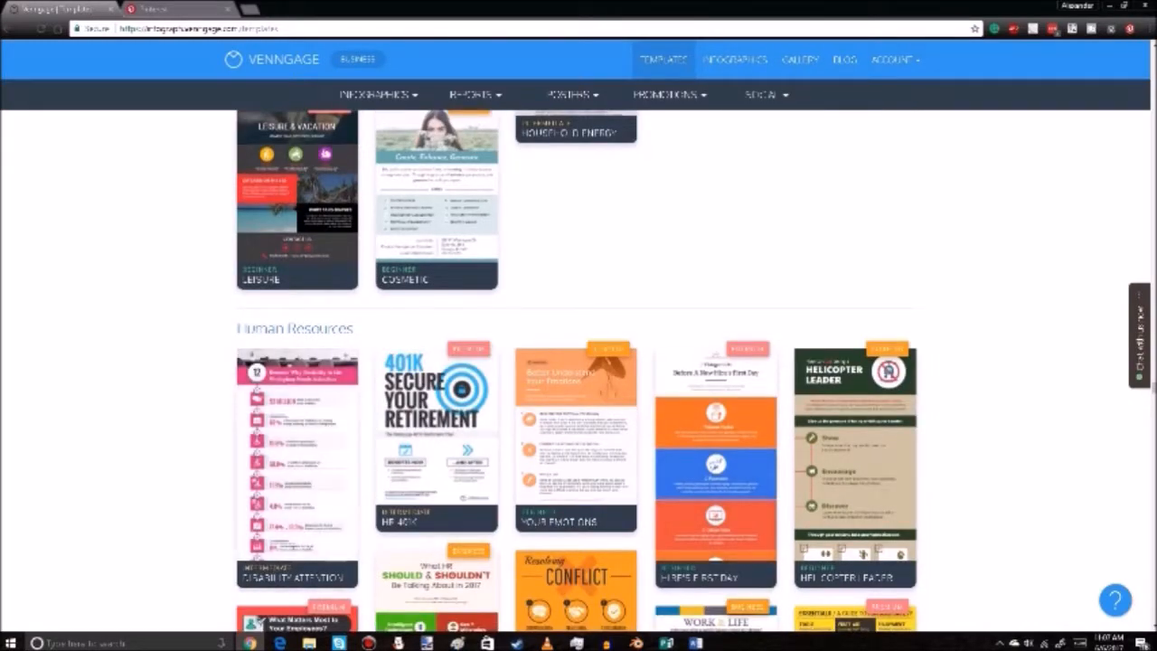
mouse_move(297, 443)
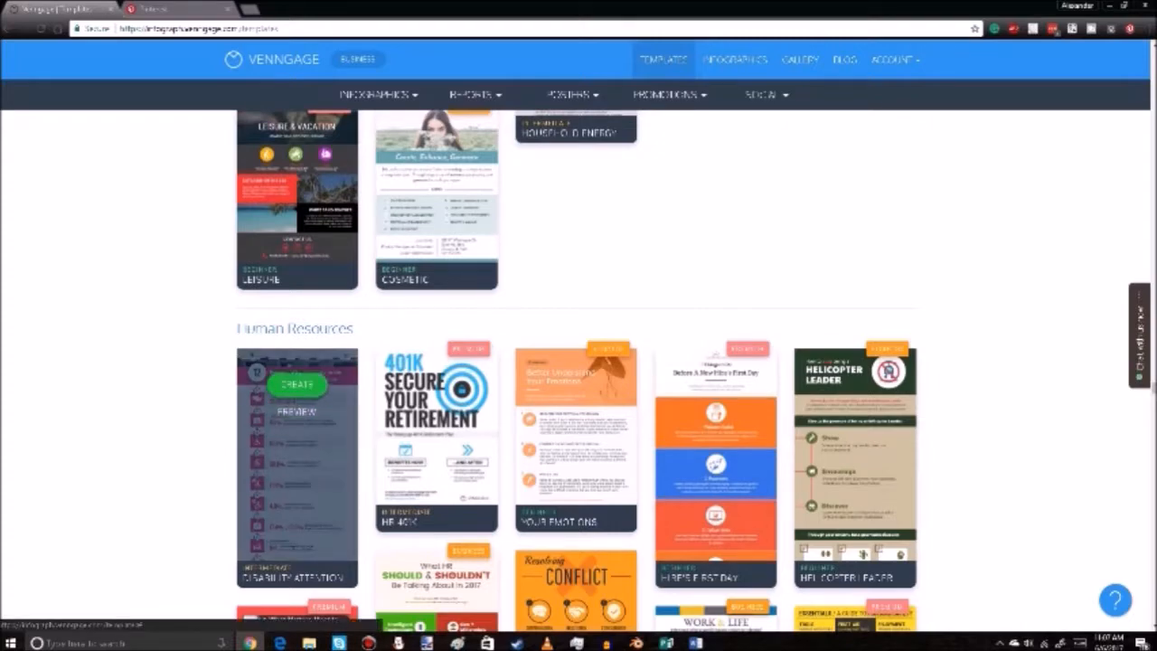
scroll(578, 370, up, 15)
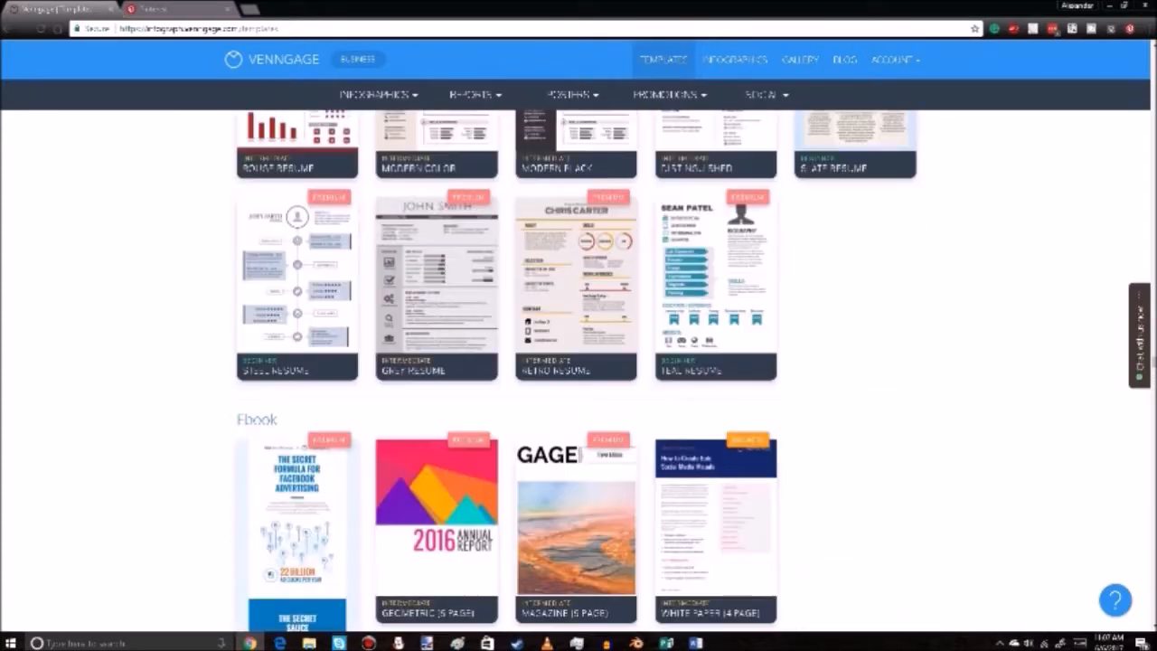
scroll(578, 371, up, 15)
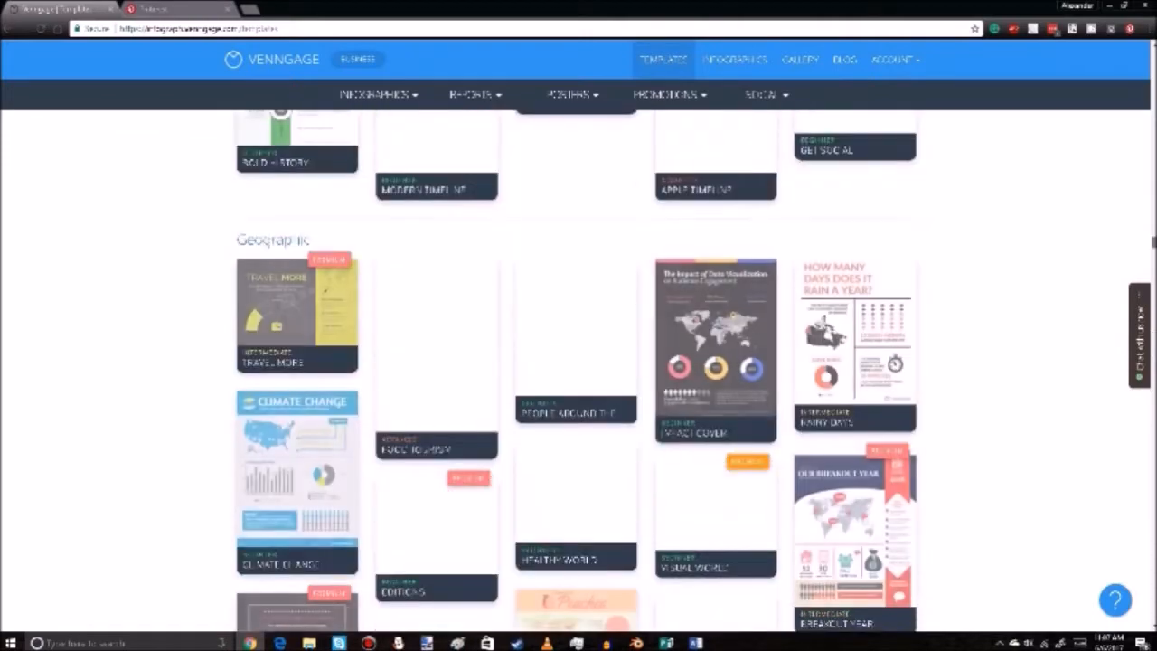
scroll(578, 370, up, 5)
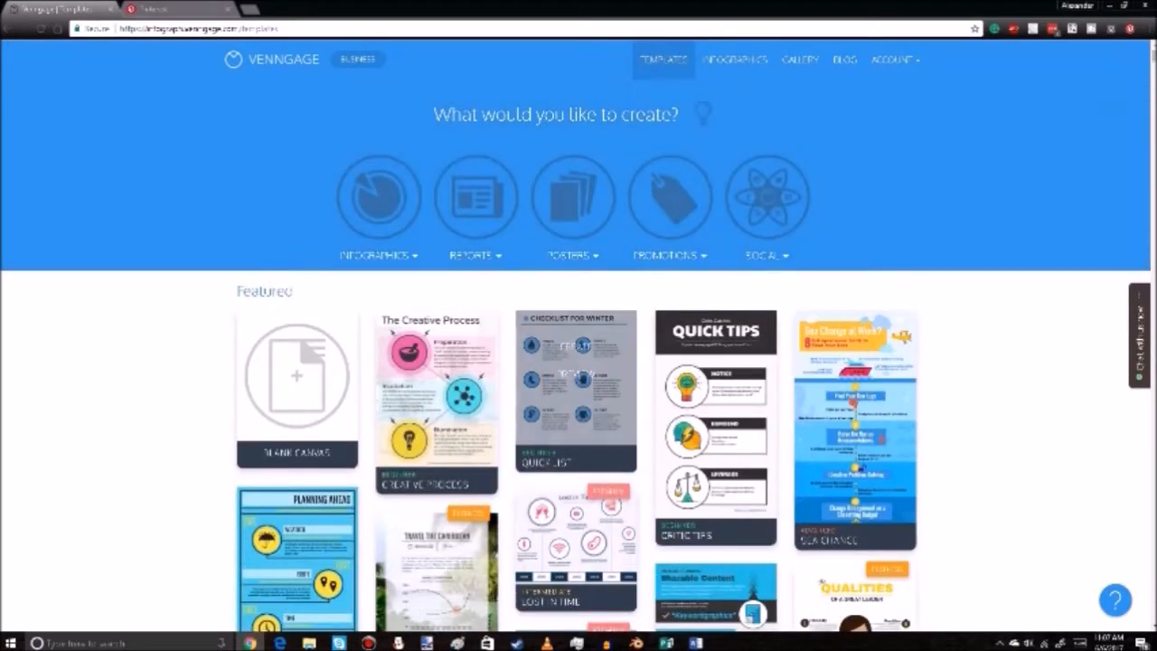
Create a new infographic from the featured Critic Tips template
scroll(298, 371, down, 1)
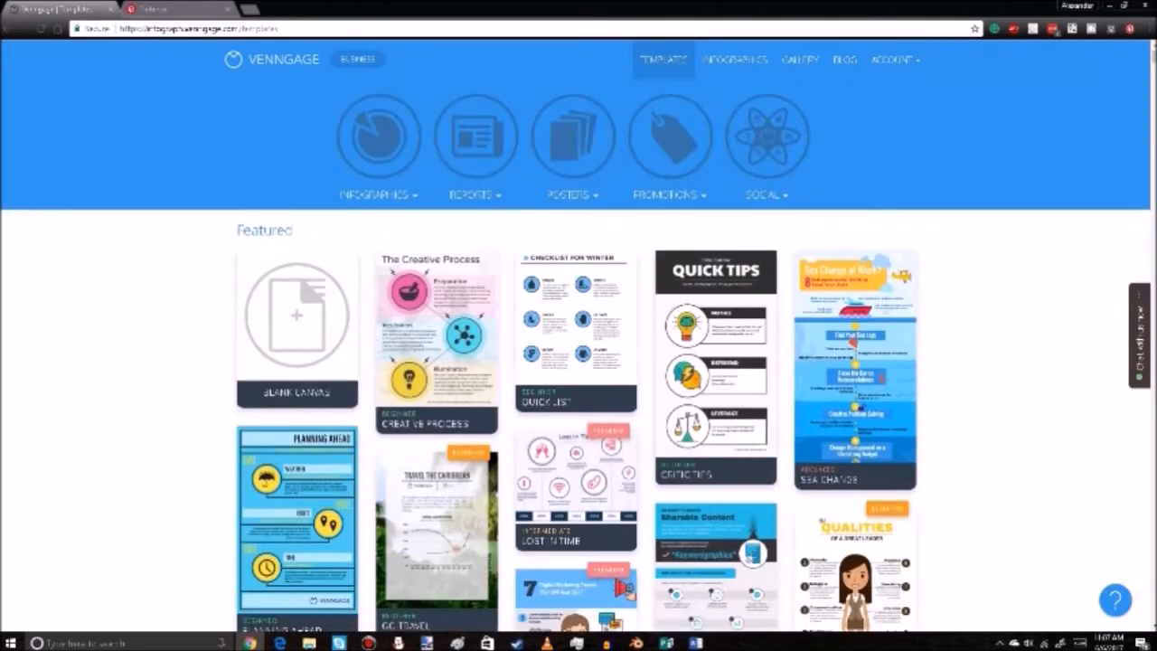
click(715, 286)
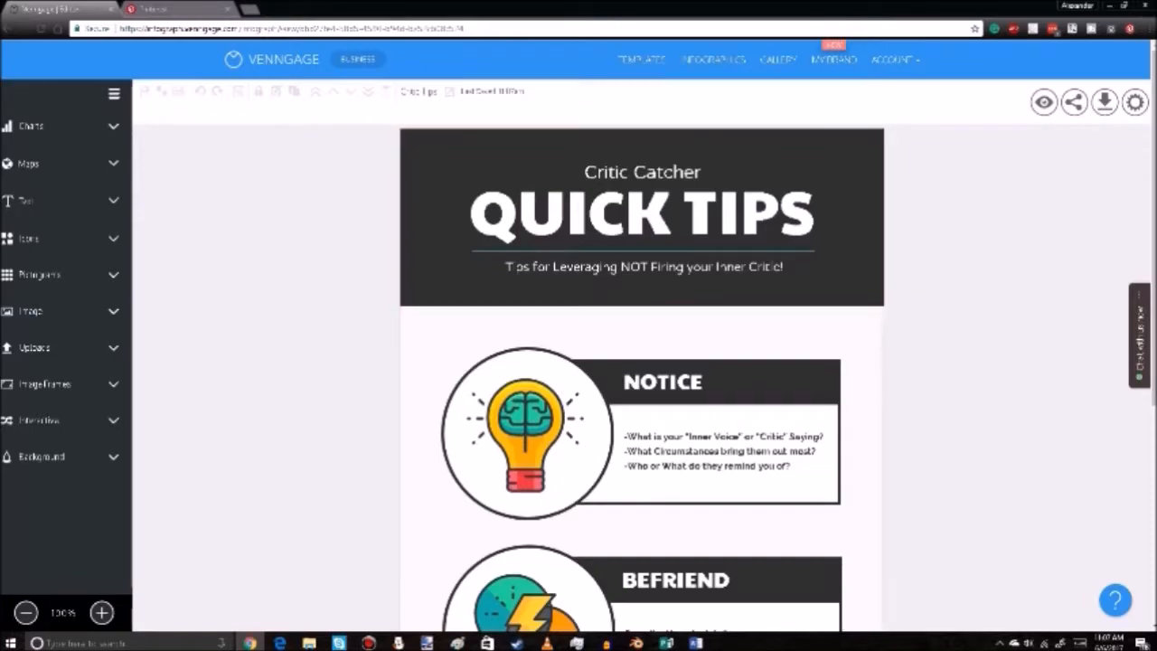
Switch to the Pinterest page and examine the infographics search results for layout and design ideas
click(177, 9)
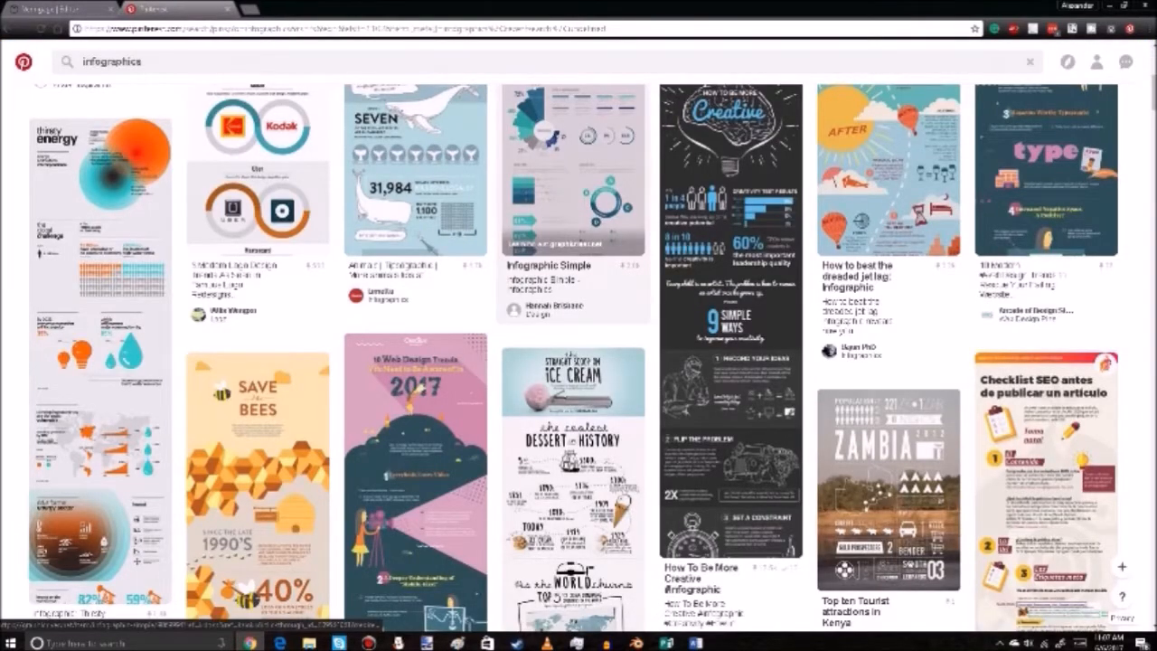
scroll(573, 358, down, 3)
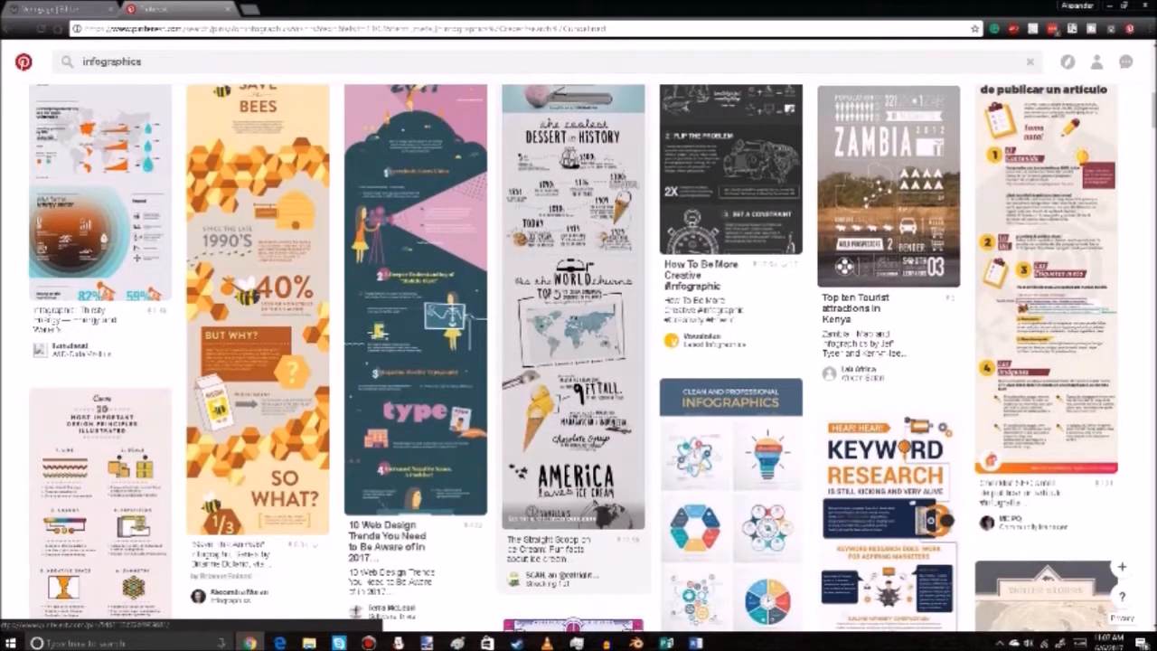
scroll(573, 358, down, 3)
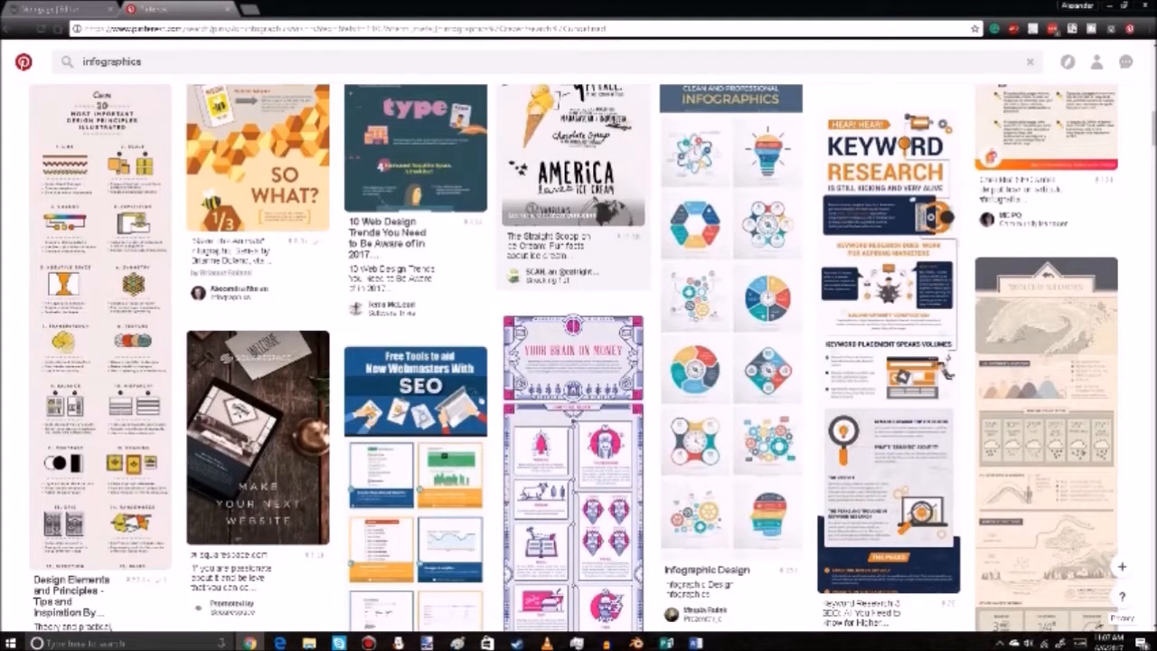
scroll(573, 358, down, 3)
scroll(573, 358, down, 3)
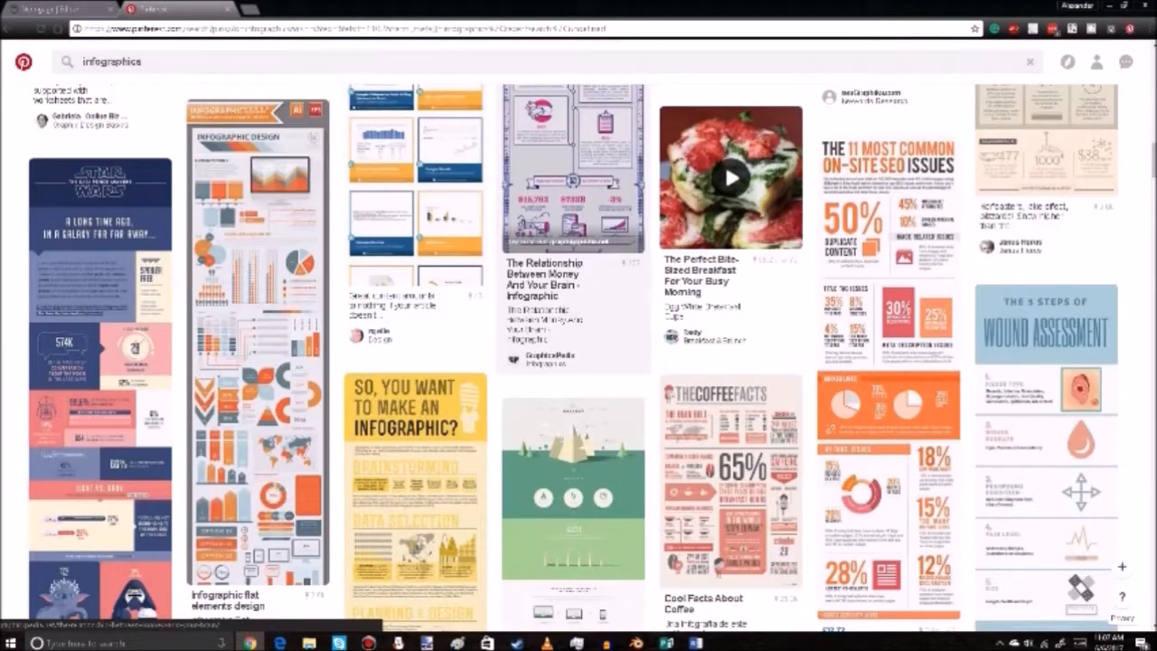
scroll(573, 358, down, 6)
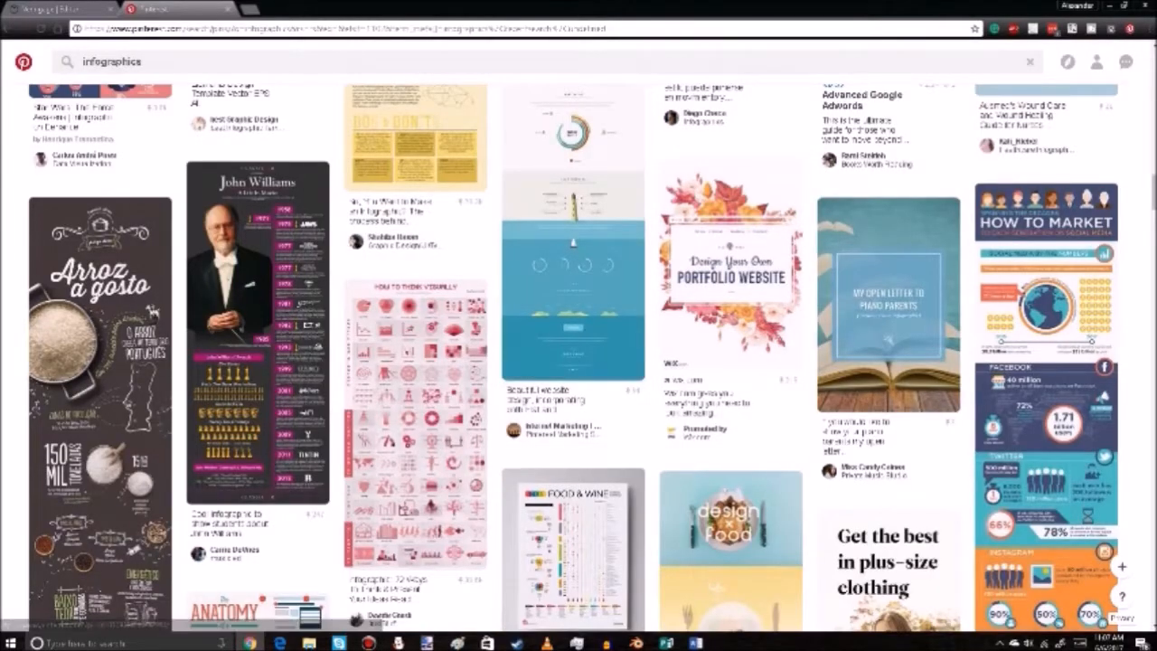
scroll(573, 358, down, 6)
scroll(573, 358, up, 5)
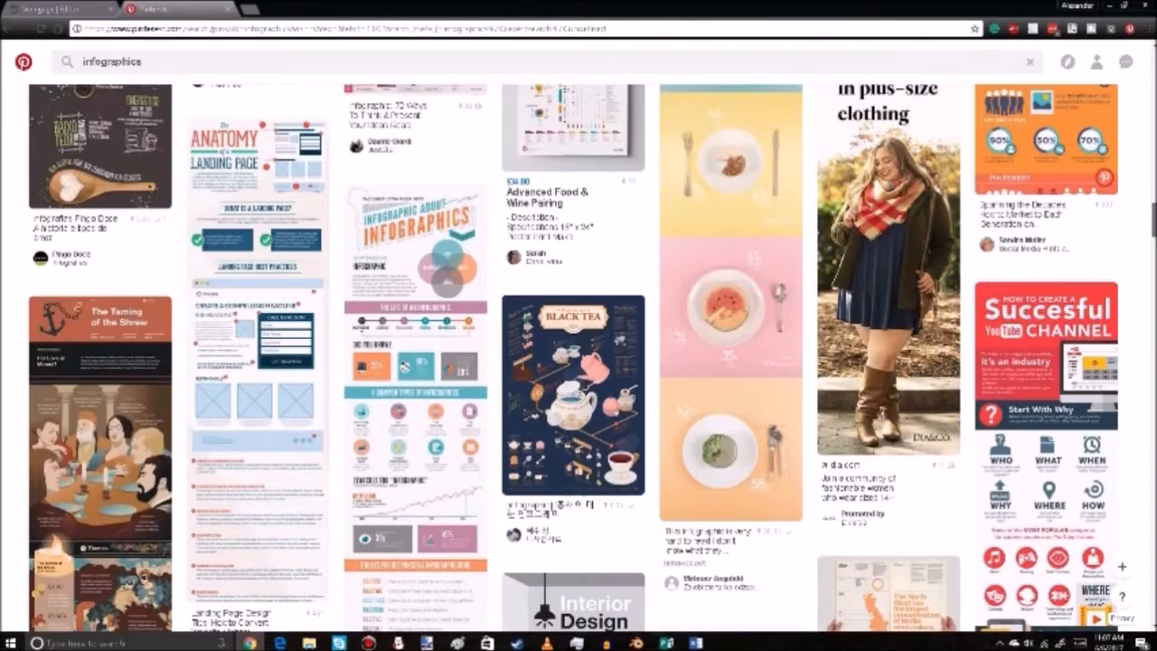
Return to the Venngage editor and review the Critic Tips design from its header to the Leverage section
click(59, 9)
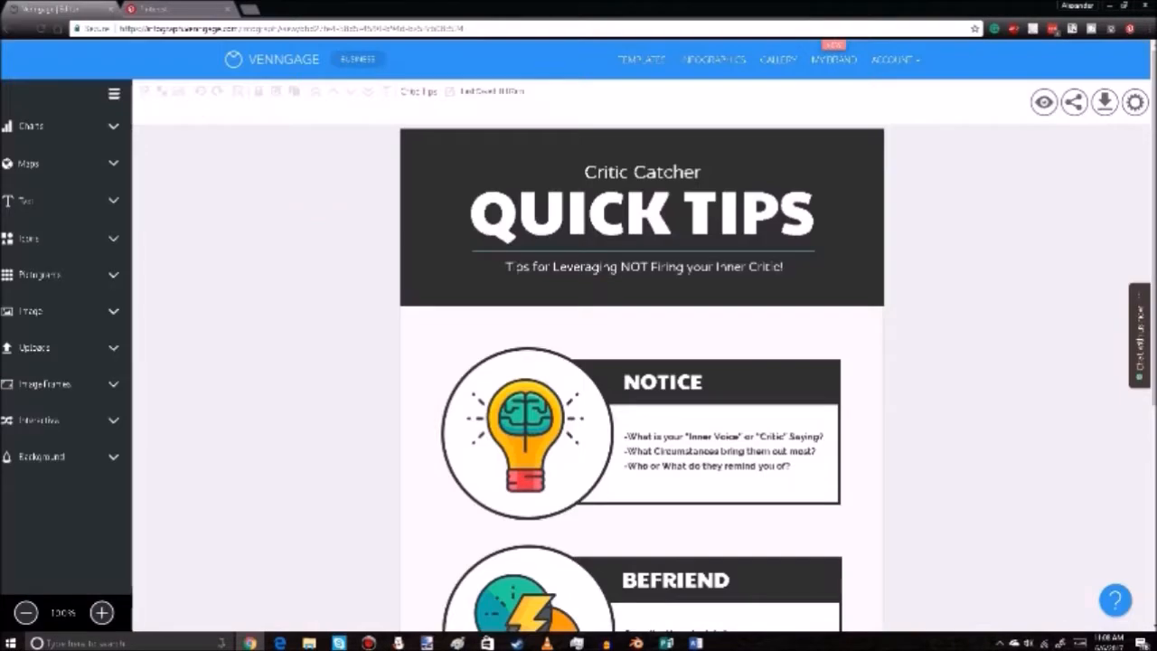
scroll(640, 378, down, 1)
scroll(641, 378, up, 1)
scroll(640, 378, down, 5)
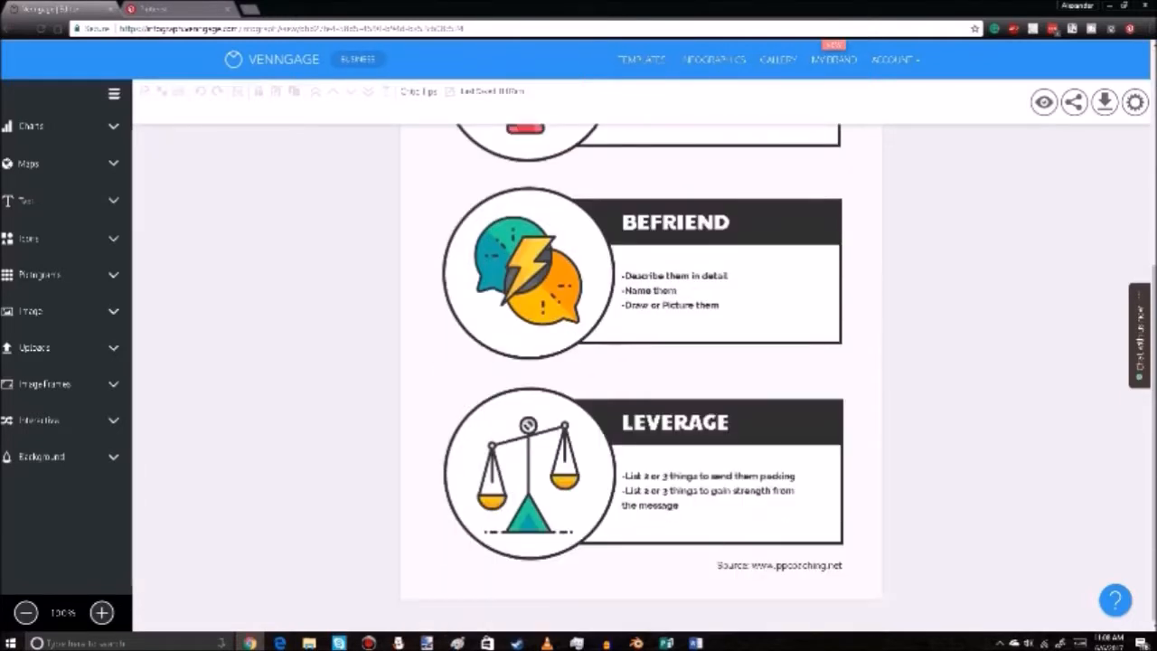
scroll(641, 377, up, 3)
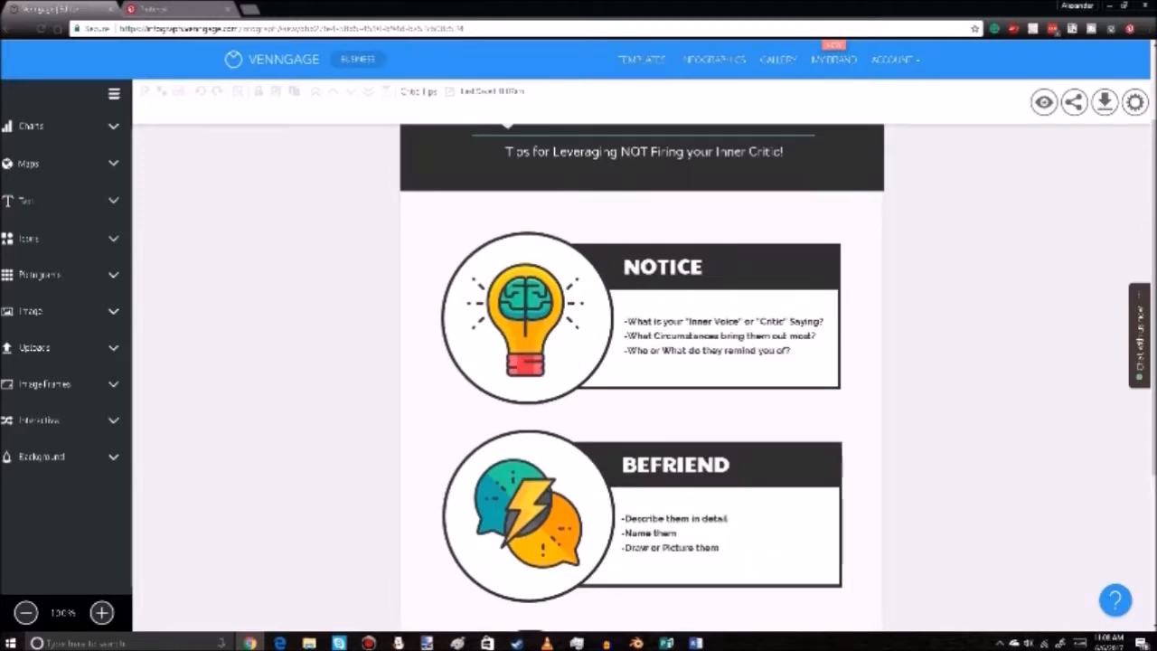
scroll(641, 377, up, 2)
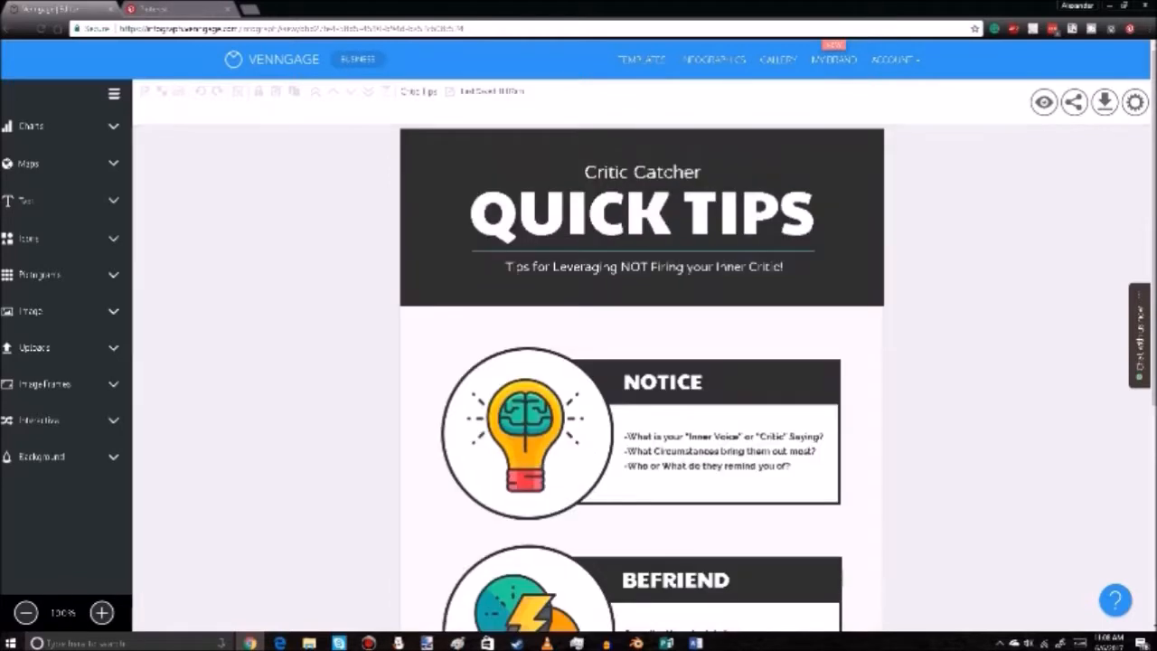
Try repositioning the QUICK TIPS title and the Critic Catcher line, lining them up slightly left of the header's centre
drag(641, 214, 740, 222)
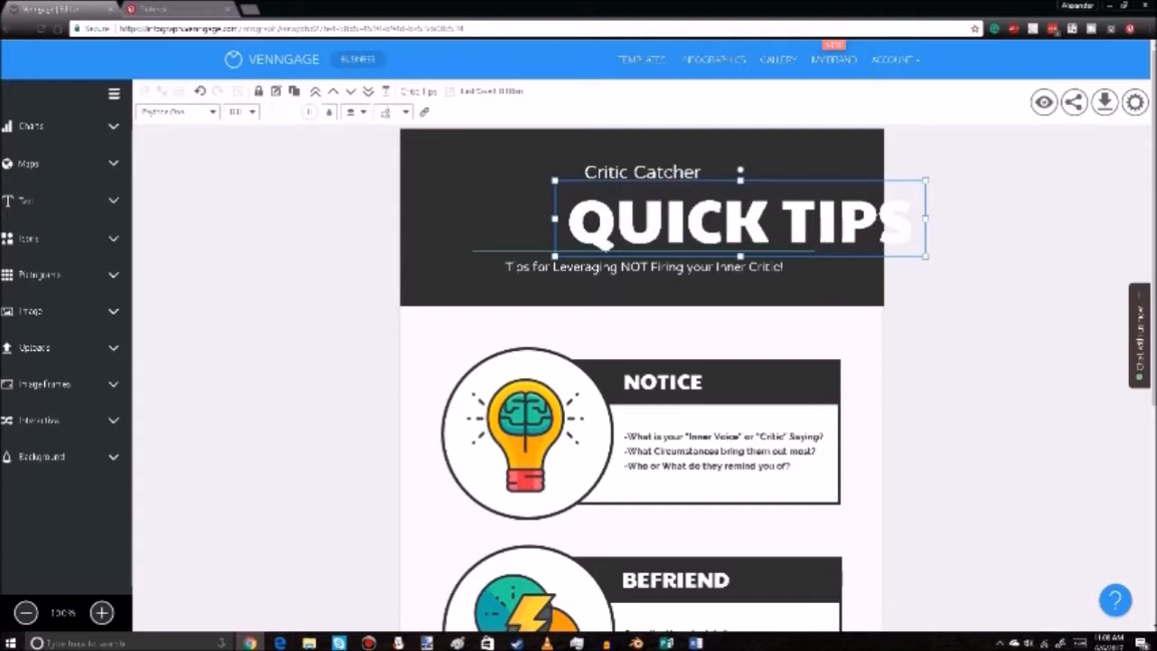
mouse_move(641, 172)
mouse_down()
mouse_move(560, 178)
mouse_move(621, 169)
mouse_up()
double_click(739, 222)
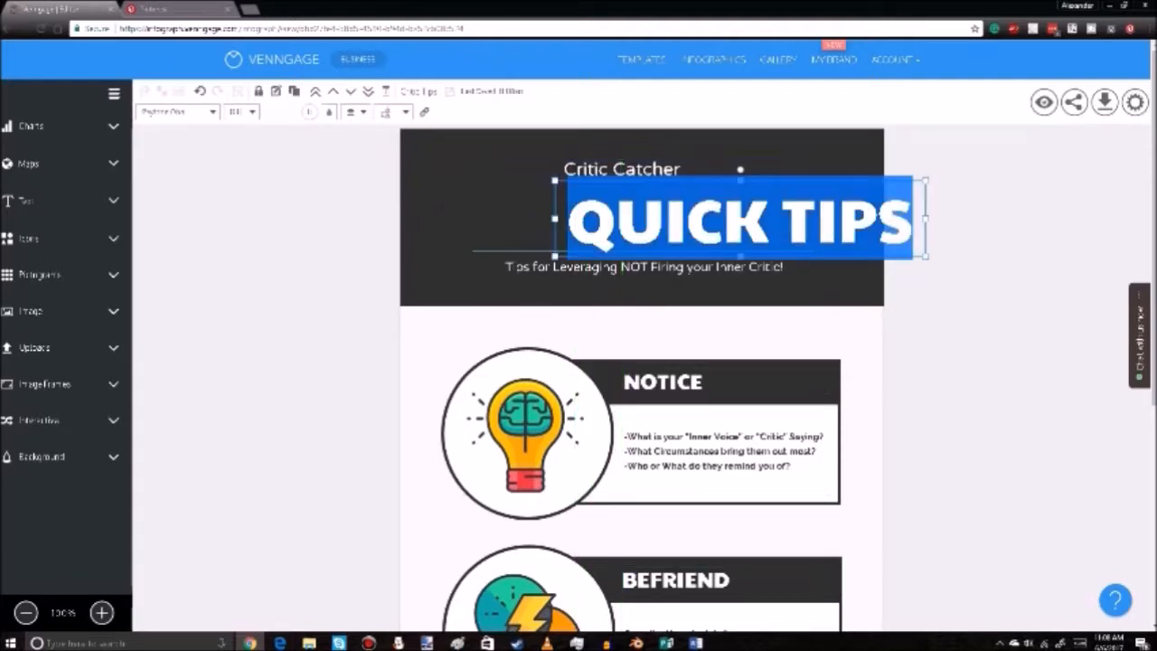
key(Escape)
double_click(739, 222)
click(839, 221)
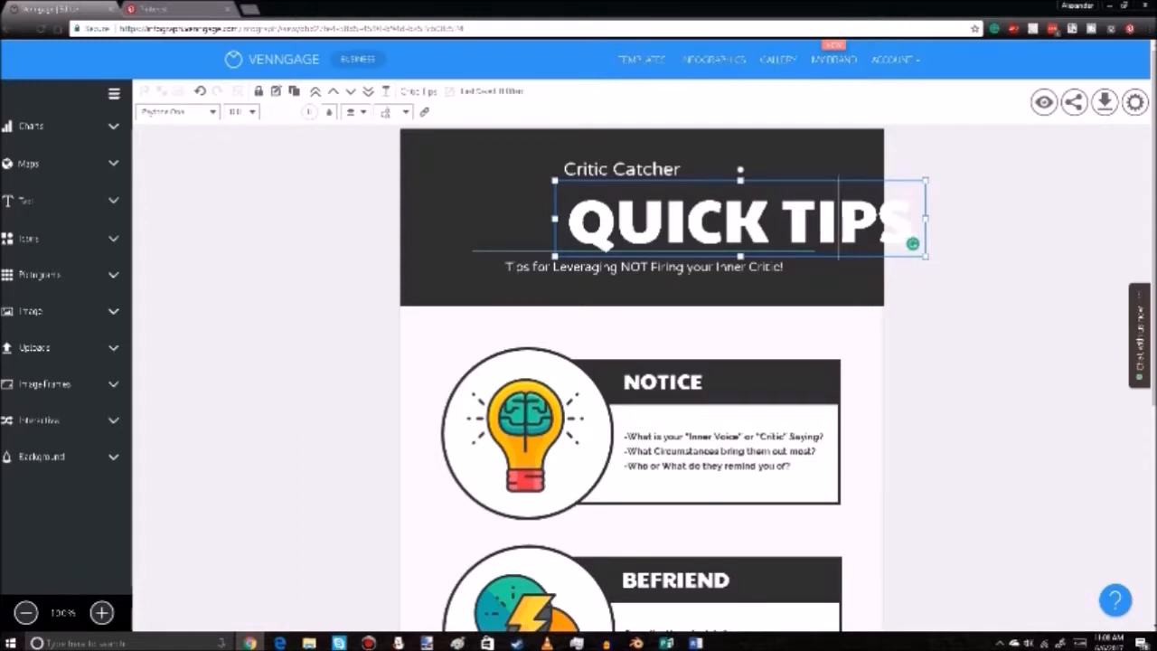
drag(912, 243, 795, 243)
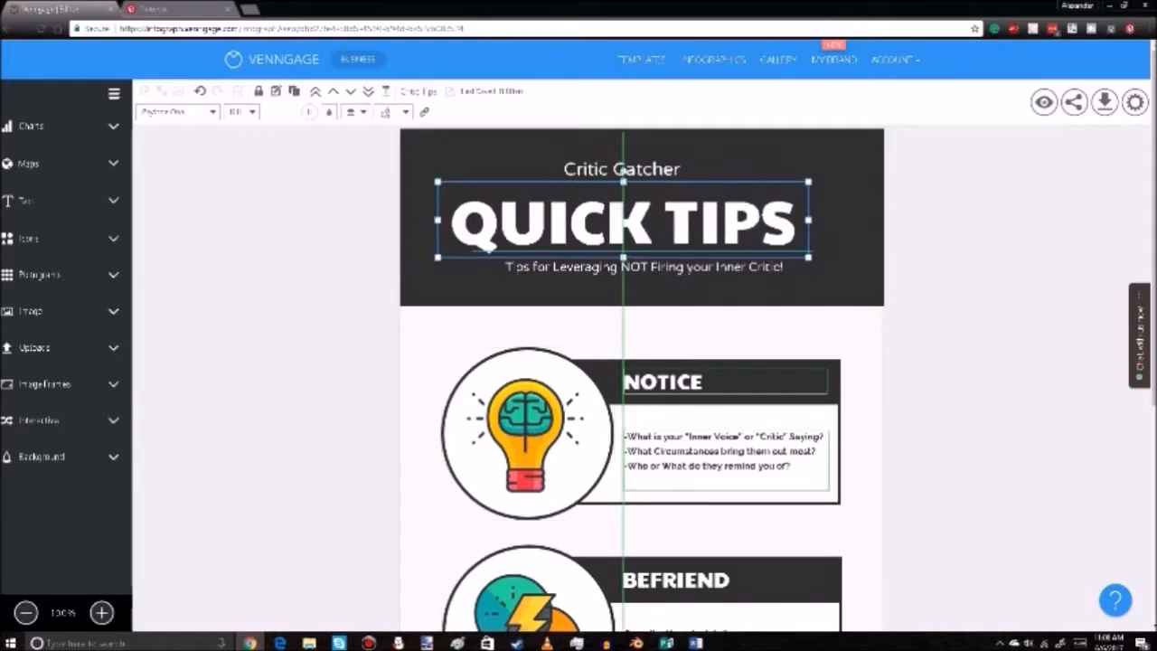
Centre the Critic Catcher line and the QUICK TIPS title horizontally in the dark header
key(Escape)
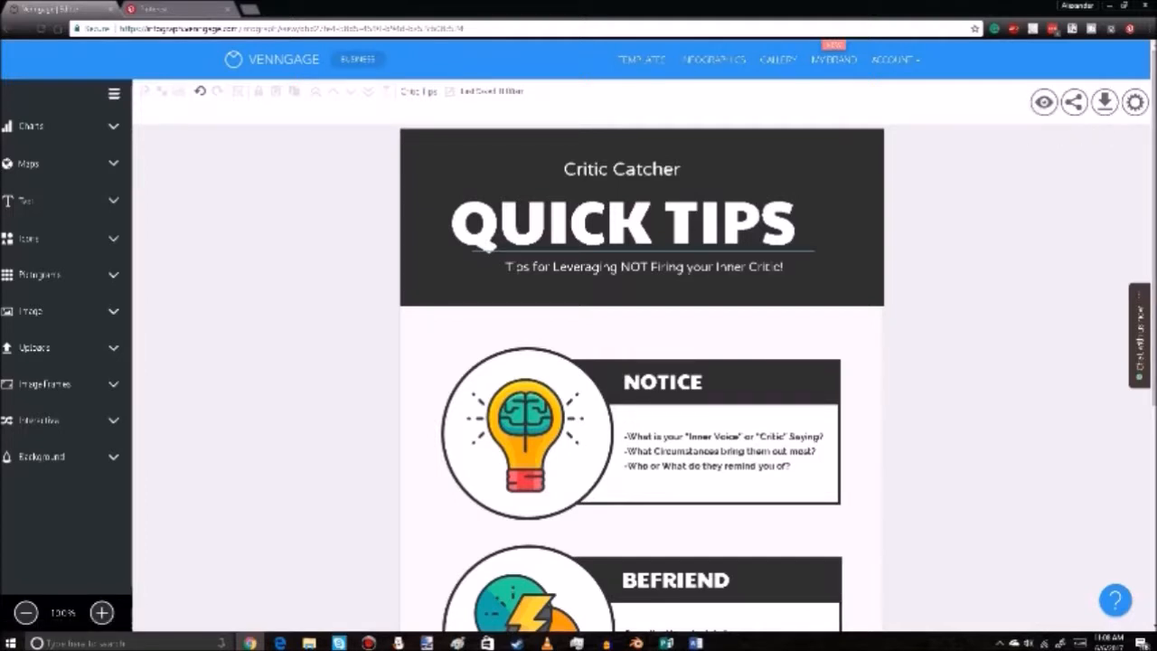
double_click(621, 223)
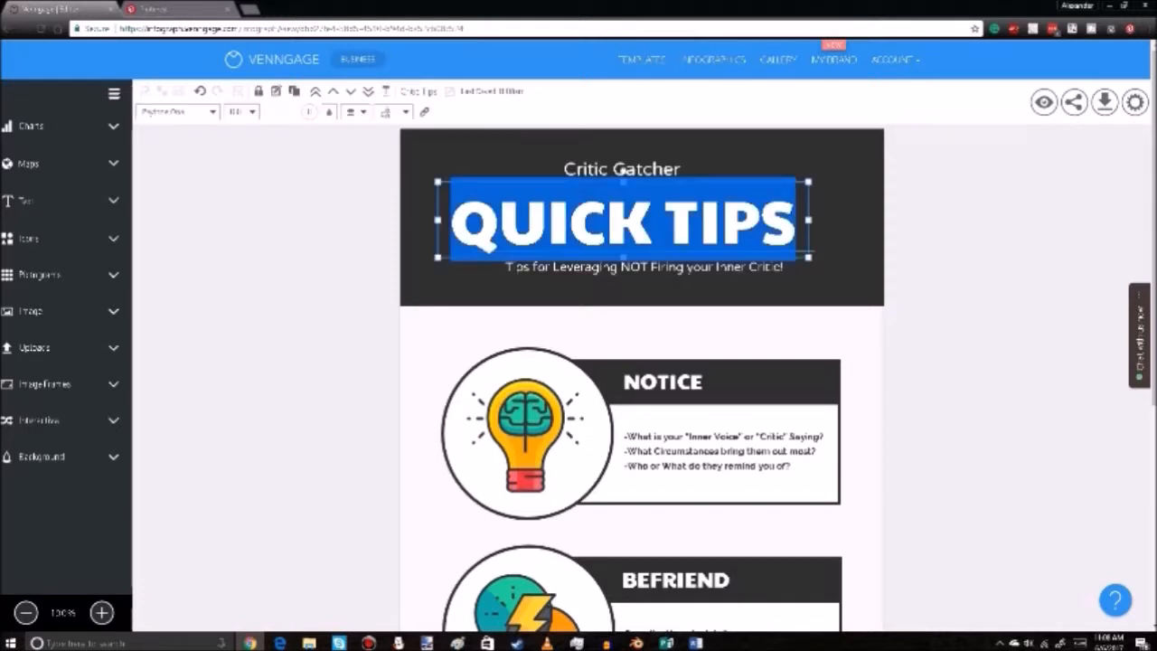
click(822, 190)
double_click(621, 169)
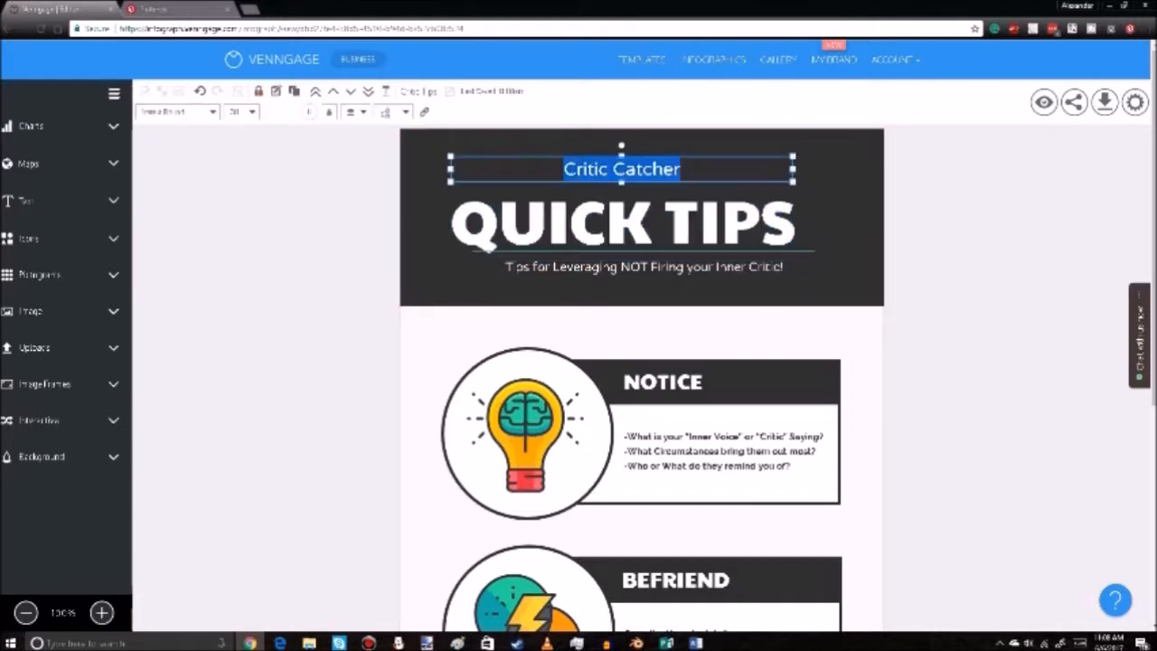
drag(621, 169, 643, 169)
double_click(624, 181)
double_click(642, 169)
double_click(625, 181)
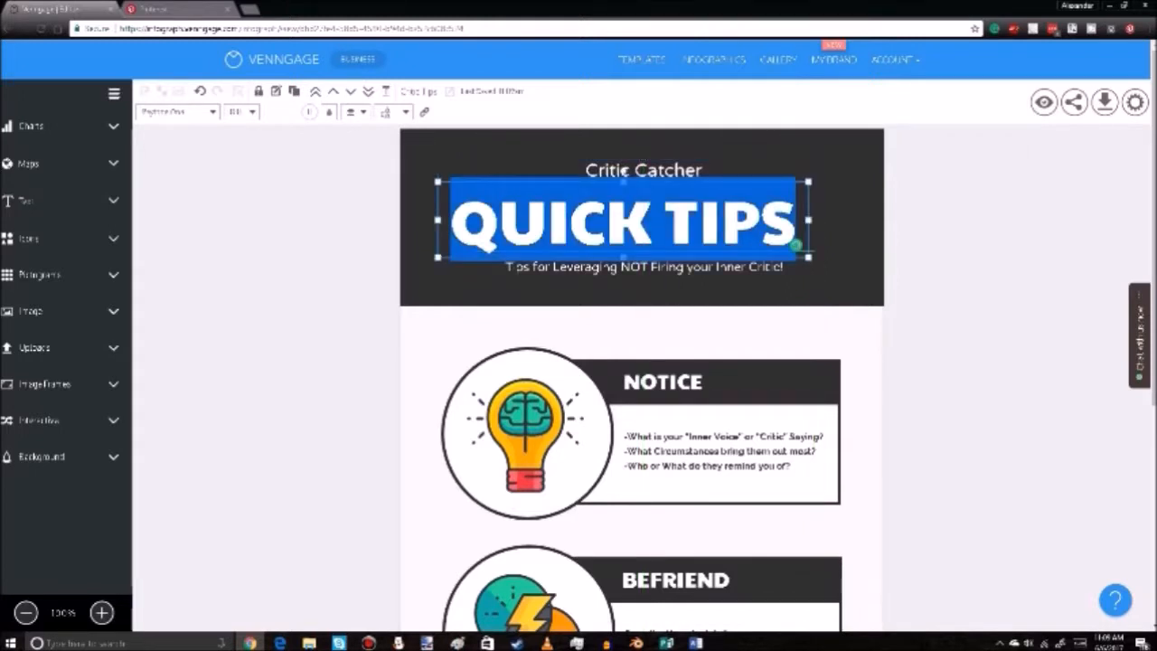
drag(624, 170, 641, 170)
key(Escape)
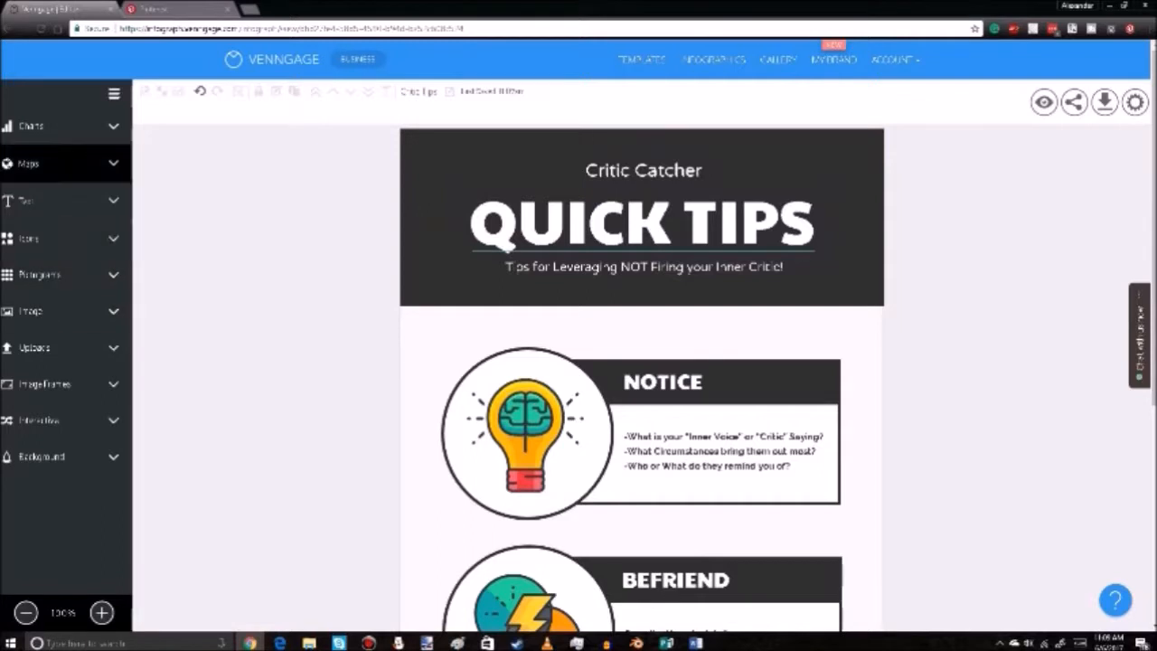
Examine the chart types offered in the editor's element library, from line and pie charts to 3D columns and funnels
click(36, 126)
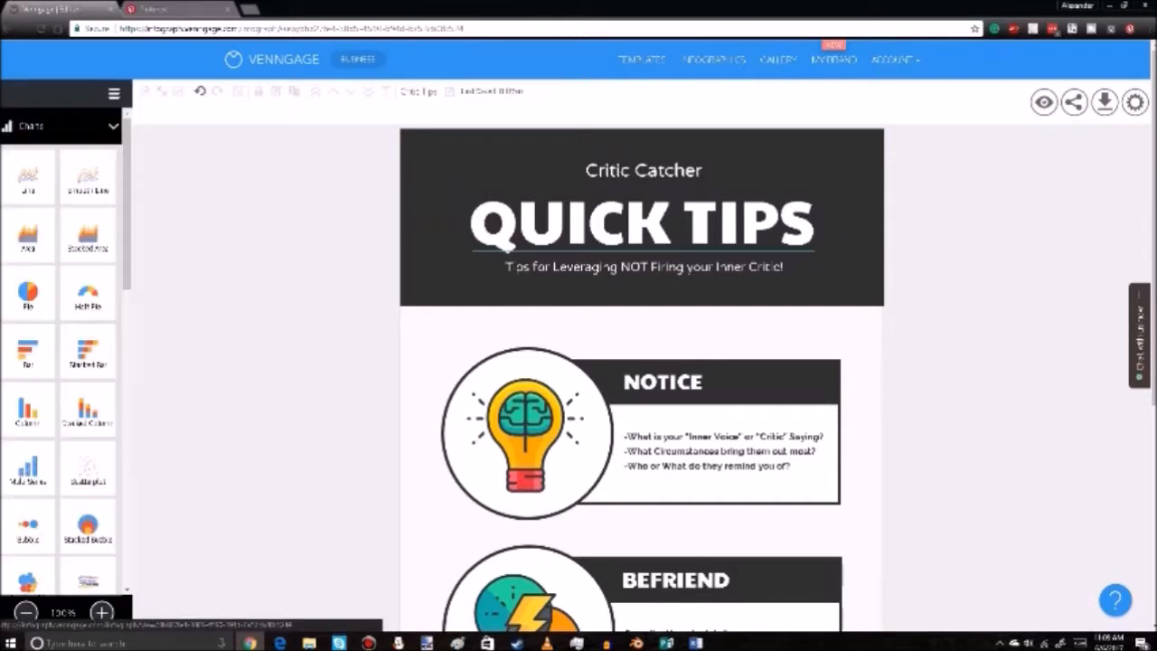
mouse_move(127, 200)
mouse_down()
mouse_move(127, 272)
mouse_move(127, 198)
mouse_up()
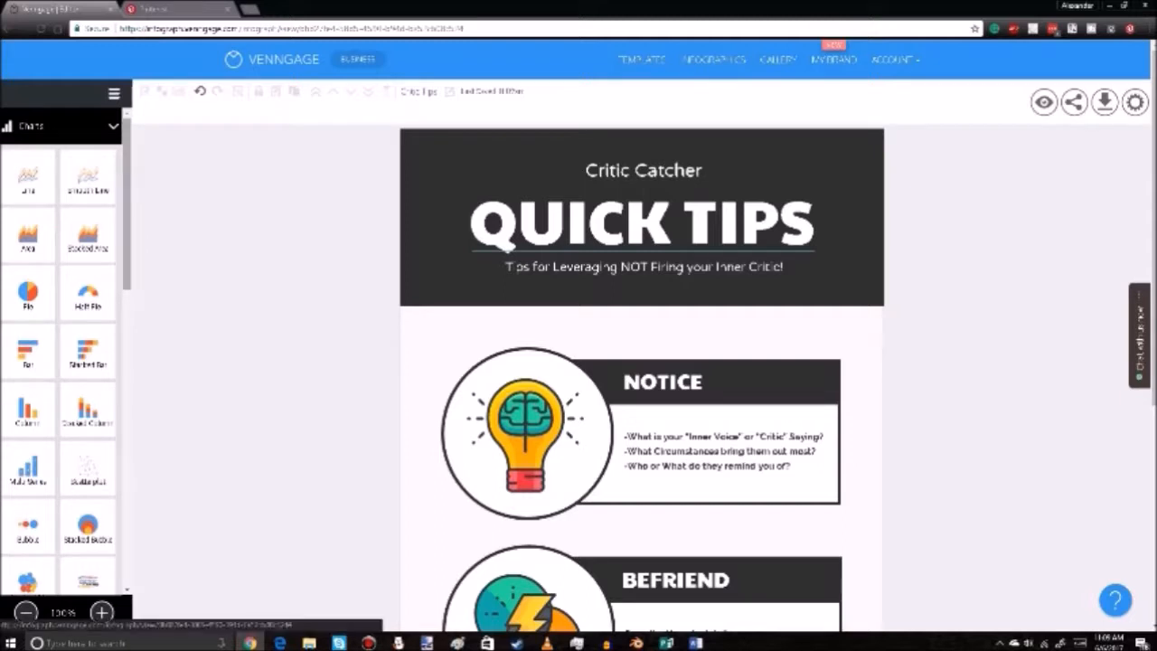
click(61, 126)
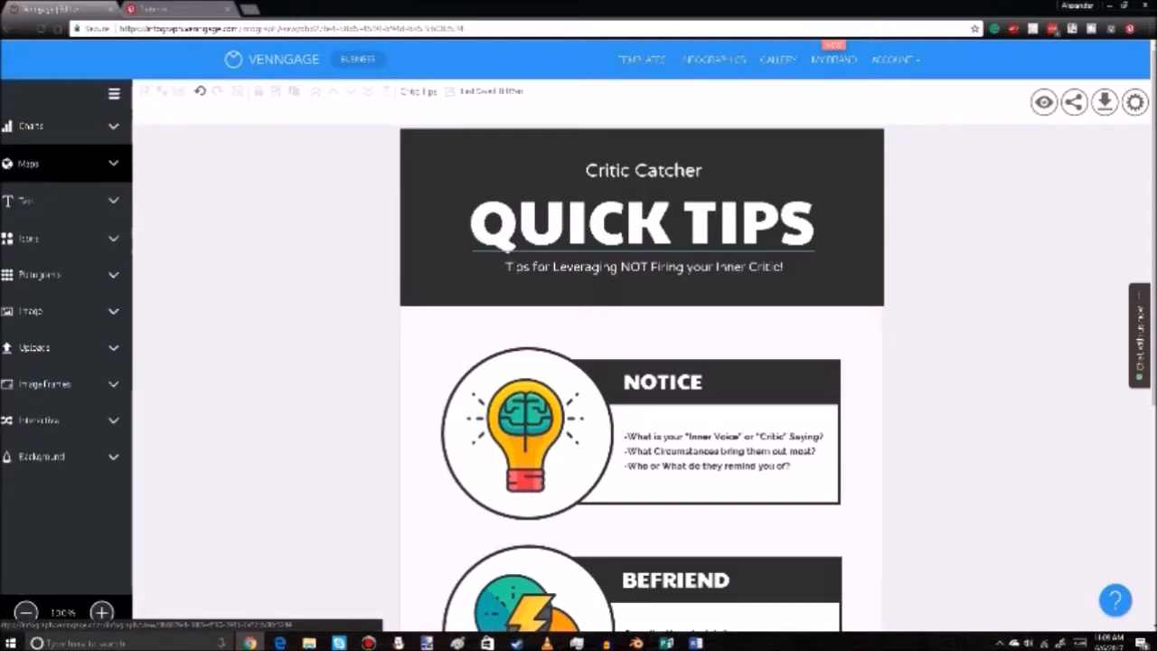
click(61, 126)
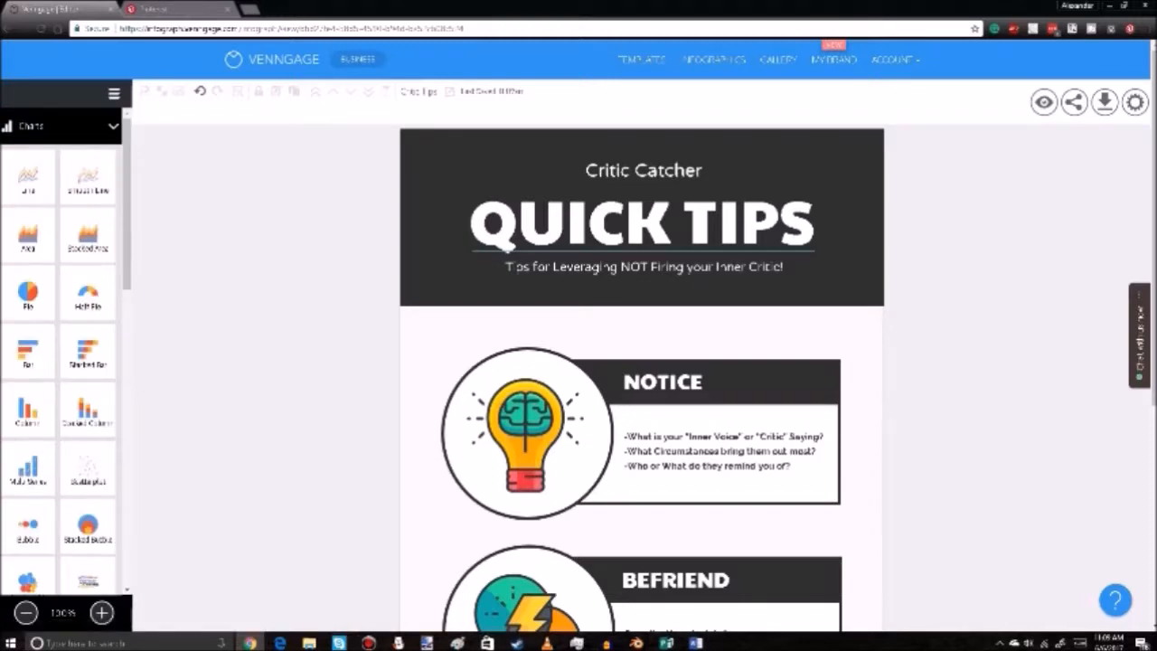
mouse_move(126, 204)
mouse_down()
mouse_move(126, 426)
mouse_move(126, 203)
mouse_up()
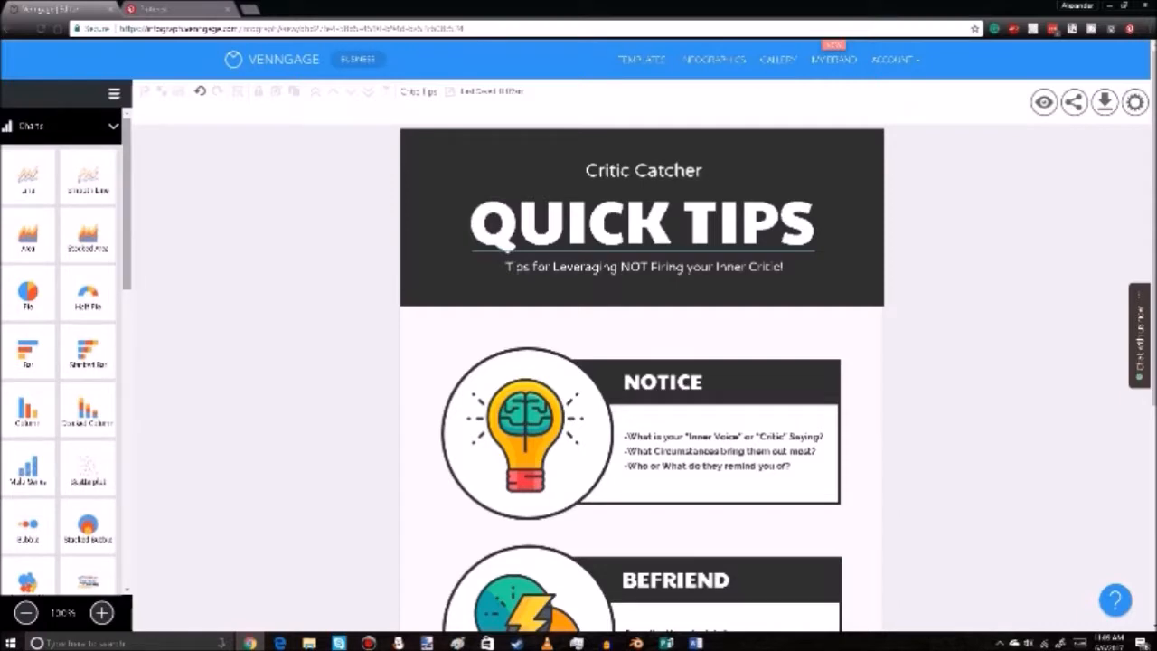
scroll(63, 353, down, 1)
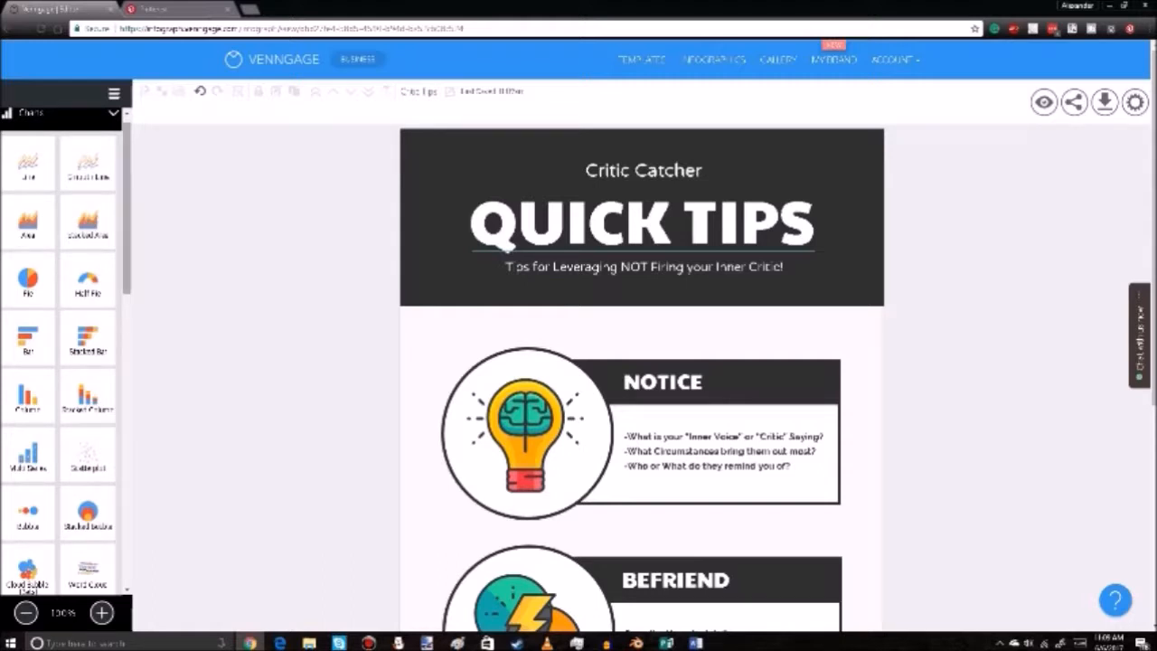
scroll(64, 353, down, 4)
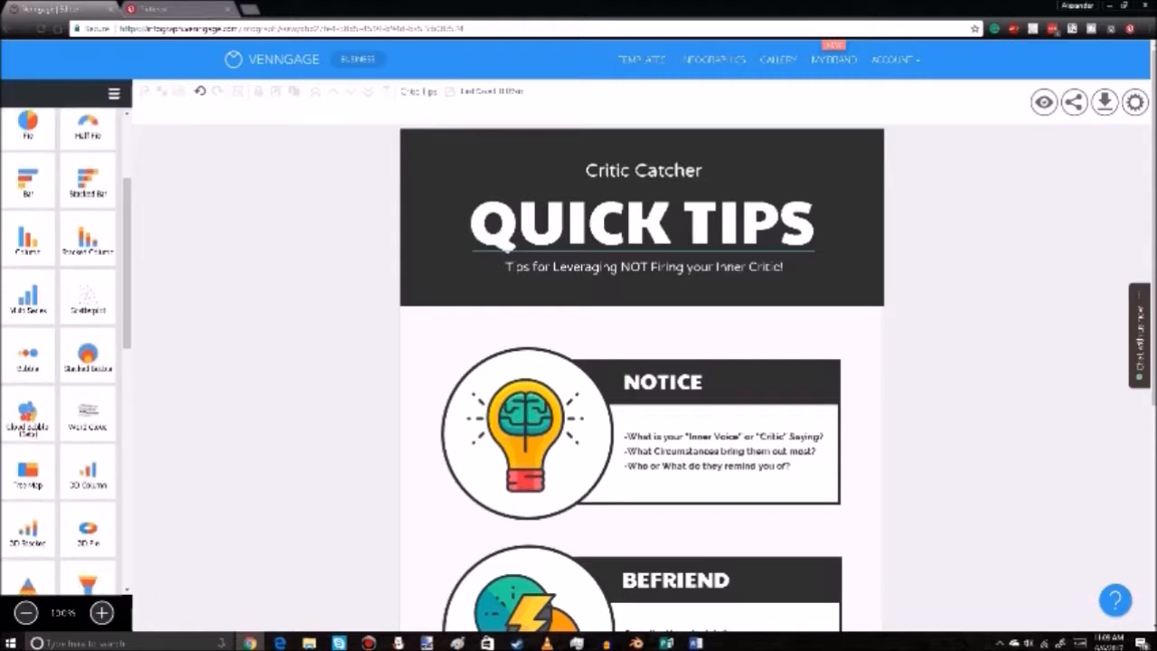
scroll(65, 352, up, 2)
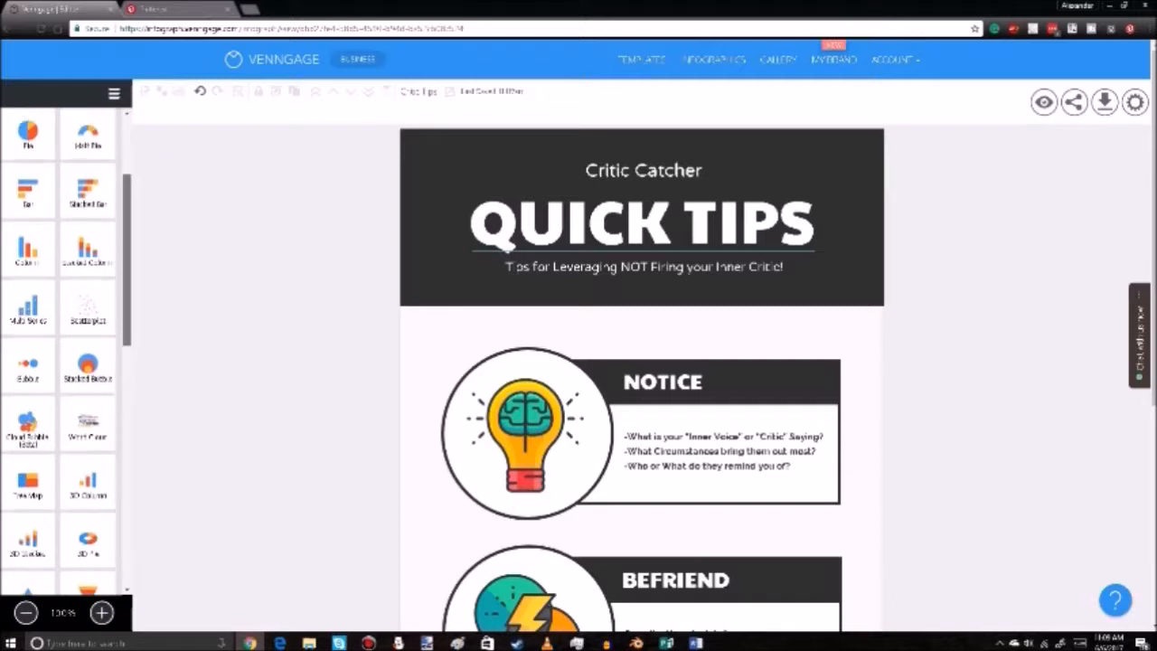
scroll(64, 352, up, 2)
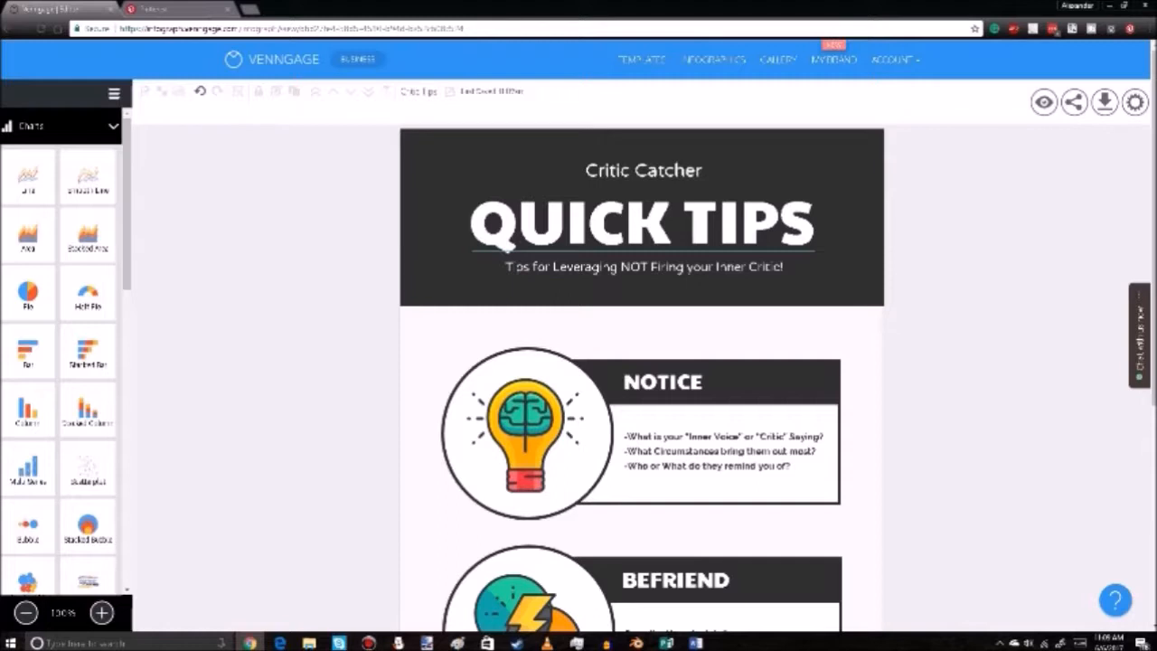
Try placing a pie chart on the Notice section, enlarging it and centring it over the light-bulb circle
drag(28, 294, 475, 448)
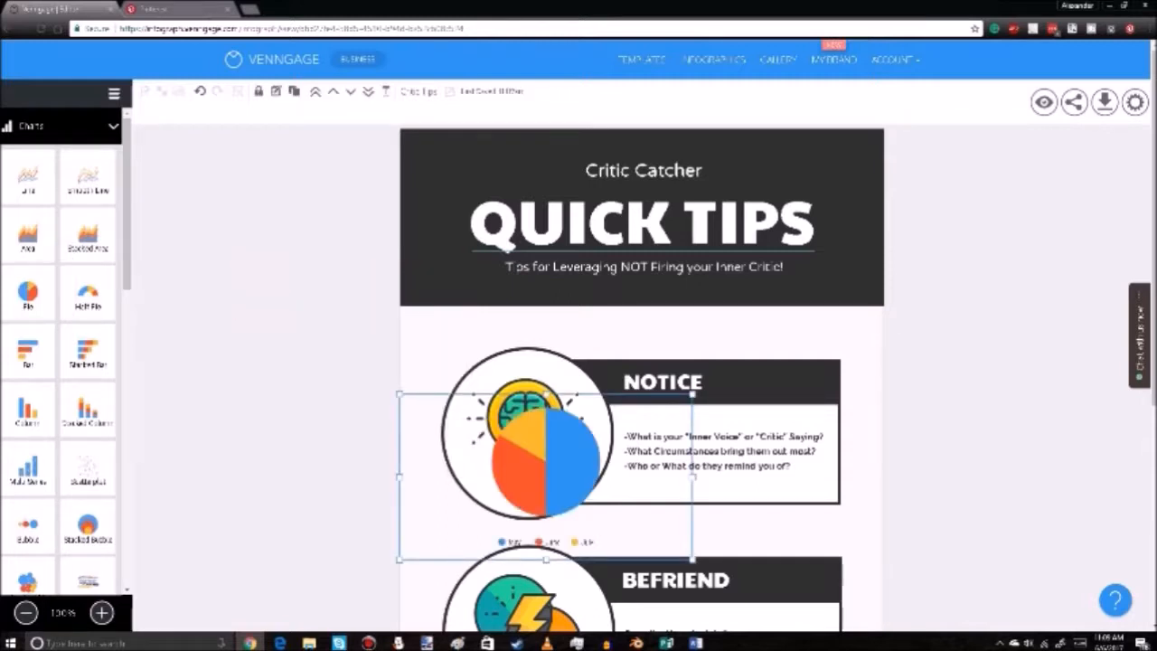
drag(692, 394, 821, 310)
drag(612, 421, 542, 438)
Open the pie chart for editing and try the half pie and line types before switching back to pie
double_click(542, 439)
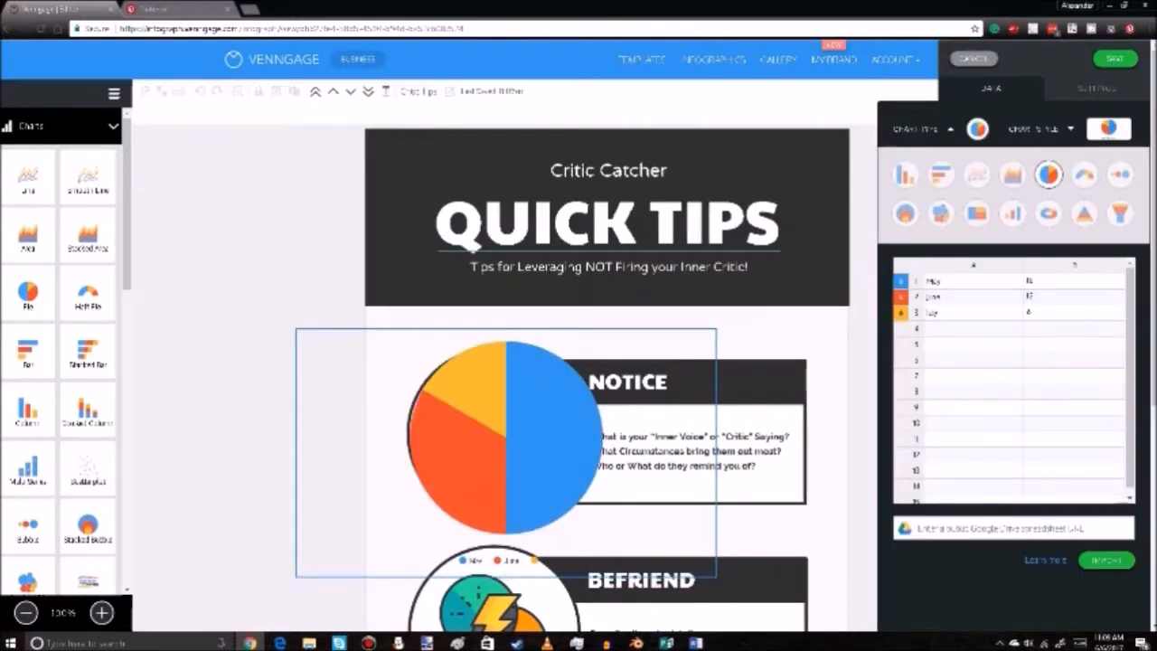
click(1084, 173)
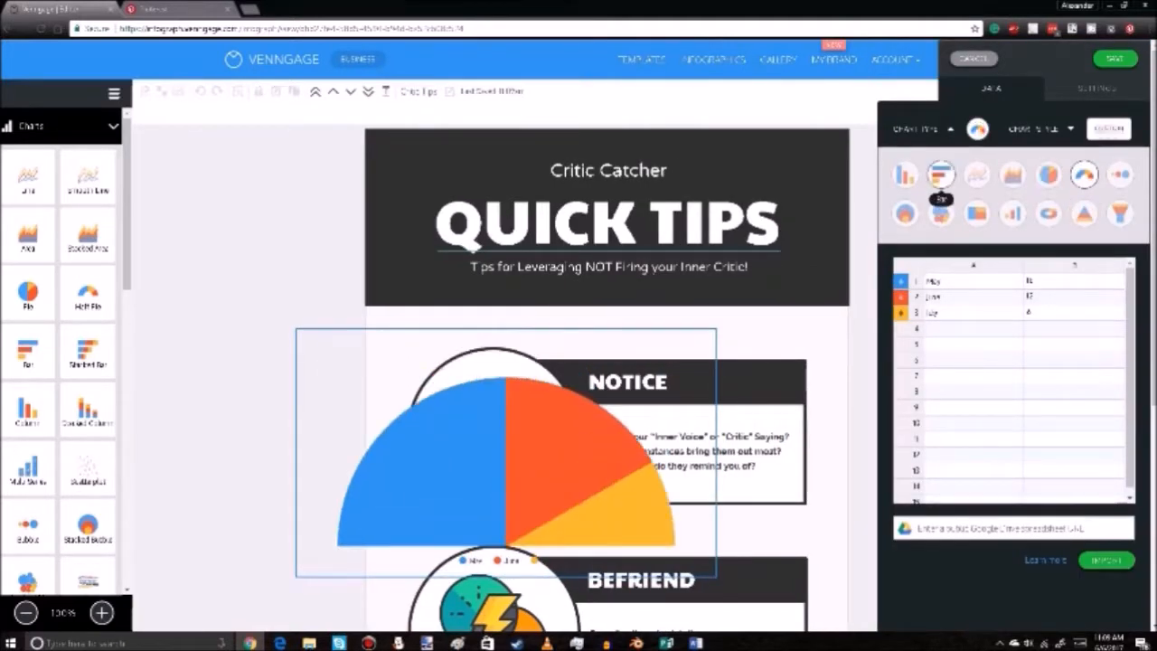
click(976, 174)
click(1084, 174)
click(976, 174)
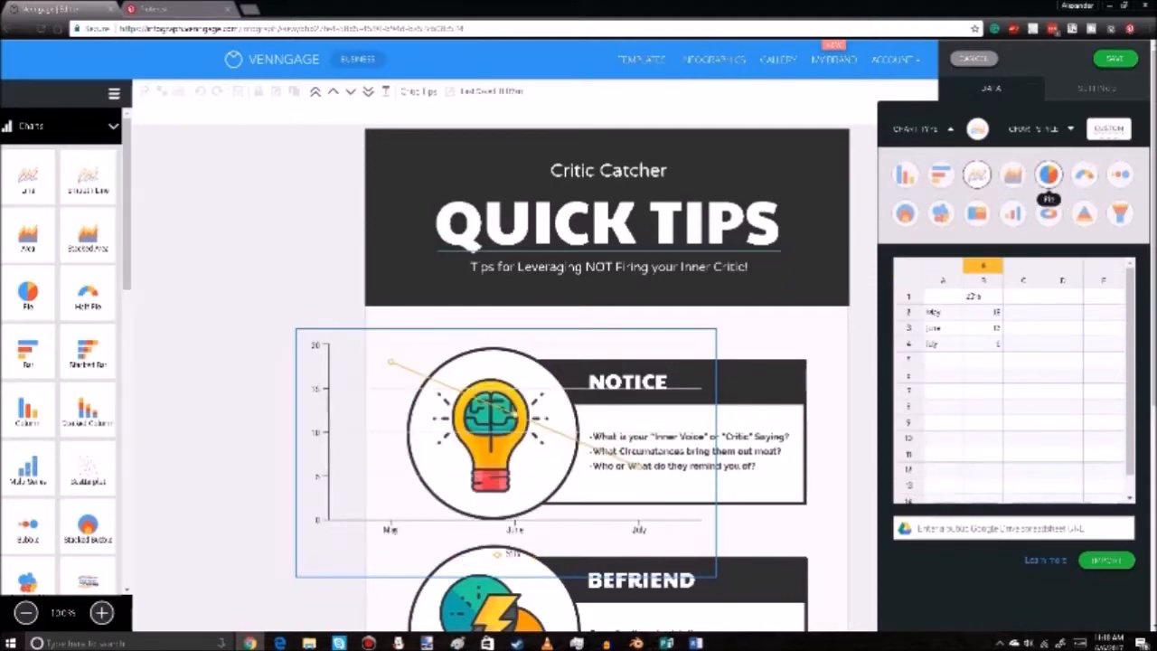
click(1048, 174)
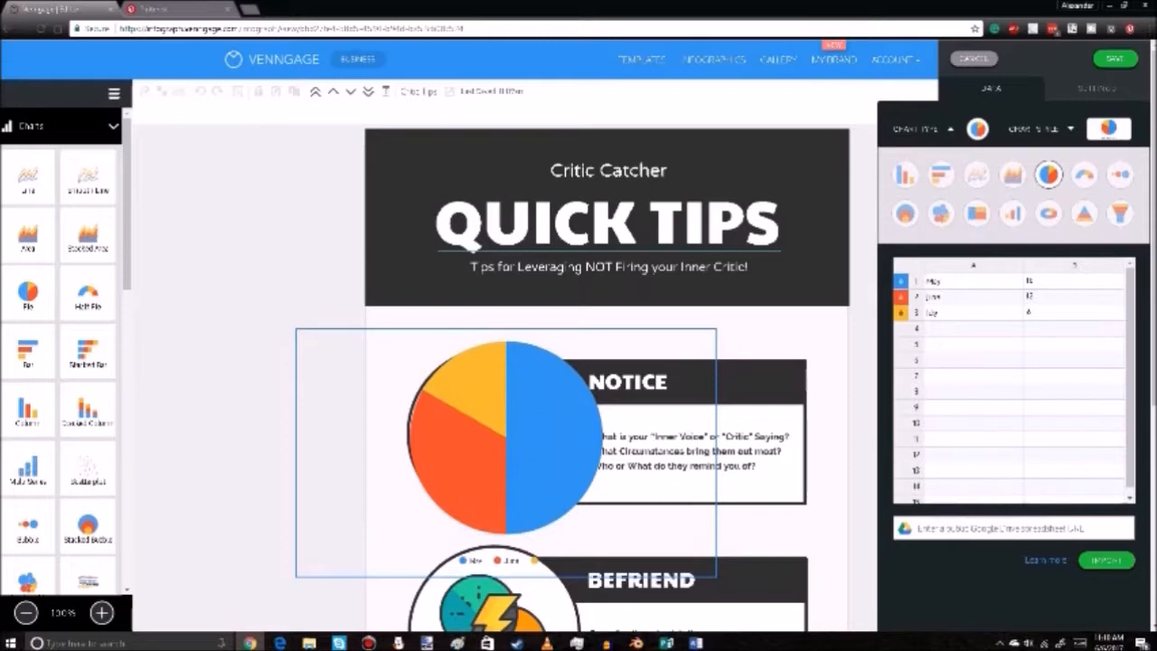
Check the May and July entries in the chart's data, leave the chart editor and delete the pie chart
click(972, 280)
click(972, 312)
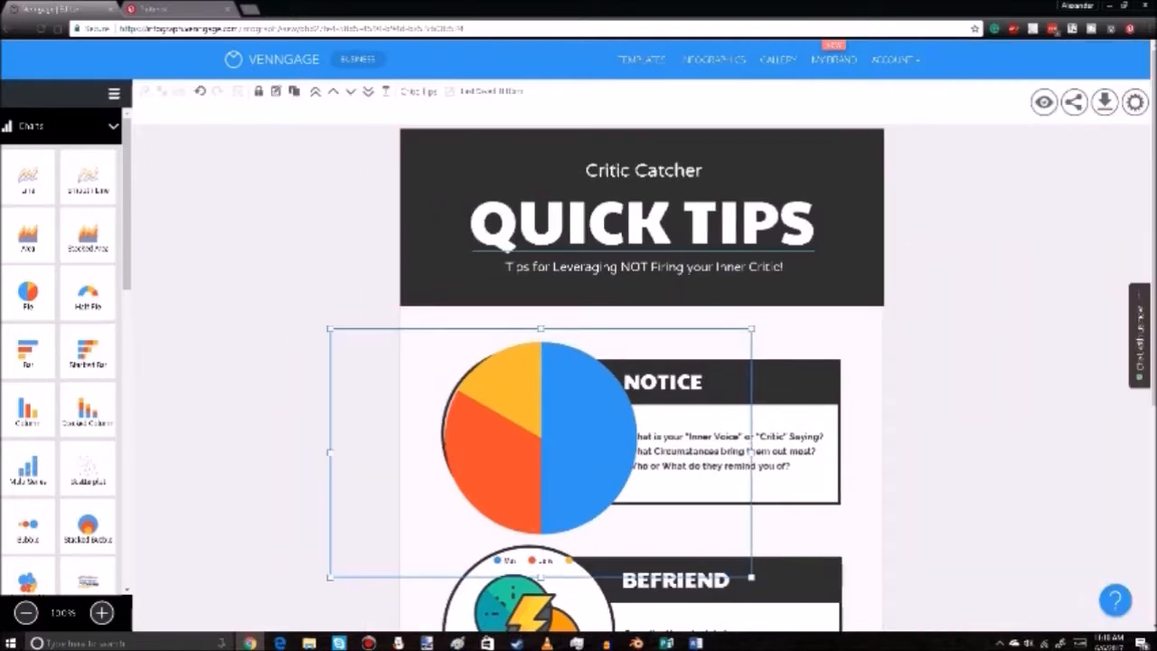
key(Delete)
Try placing a United States map over the header and Notice section, and open its data
click(60, 126)
click(60, 162)
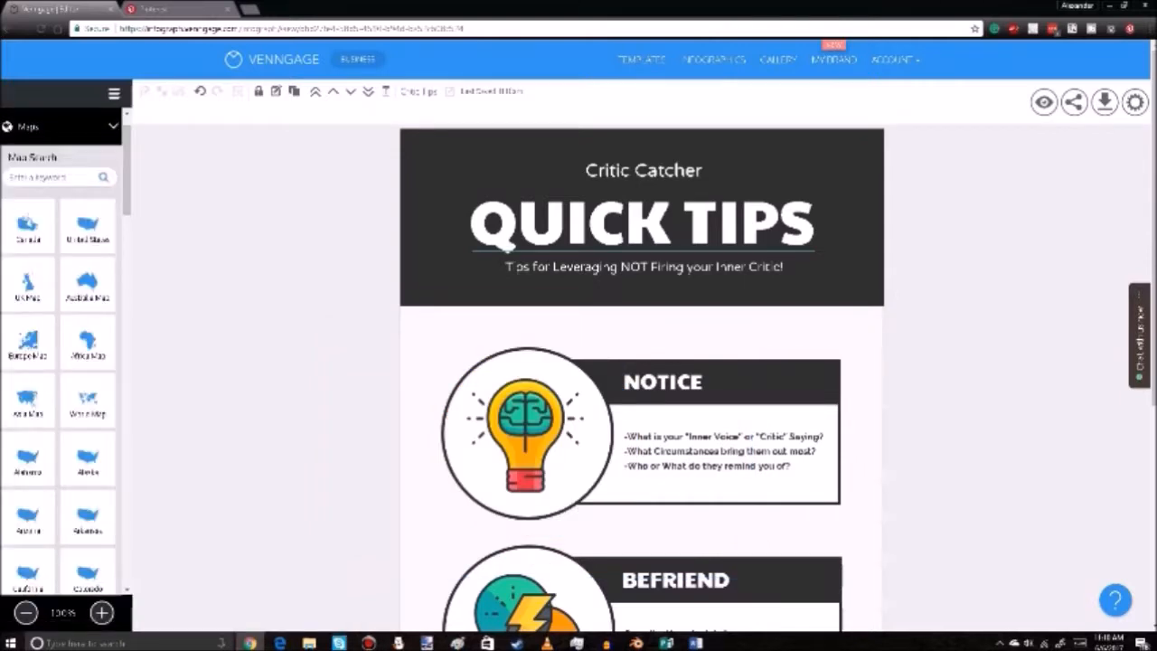
click(88, 229)
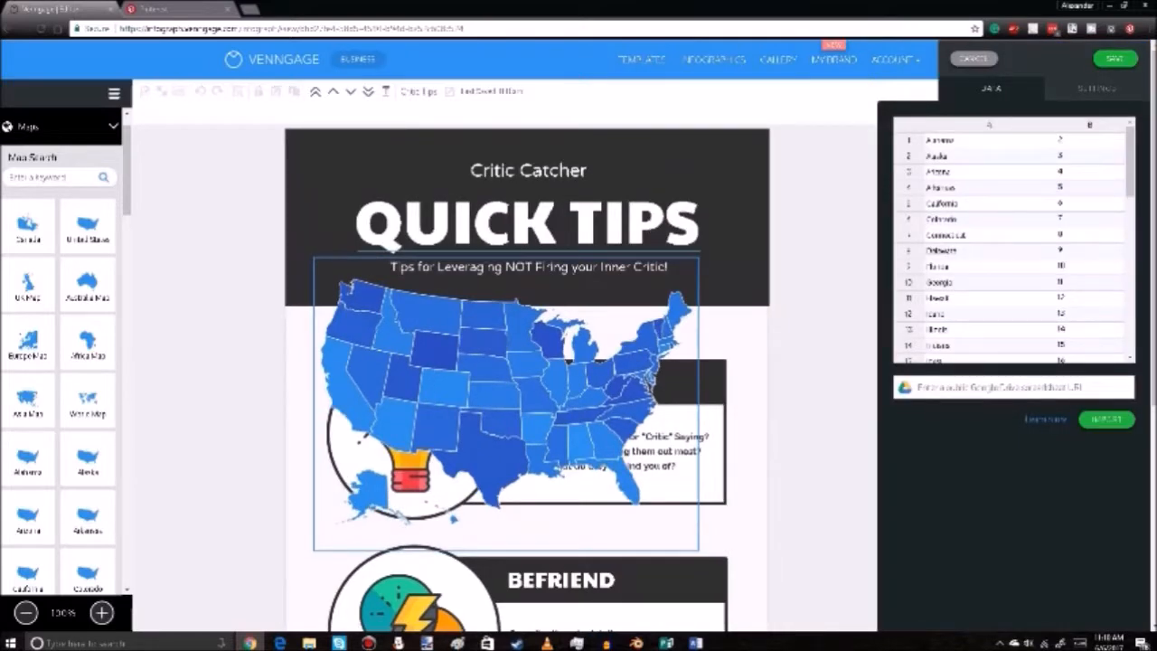
Review the map's state values from Alabama to Wyoming, close its data and remove the United States map
scroll(1012, 240, down, 10)
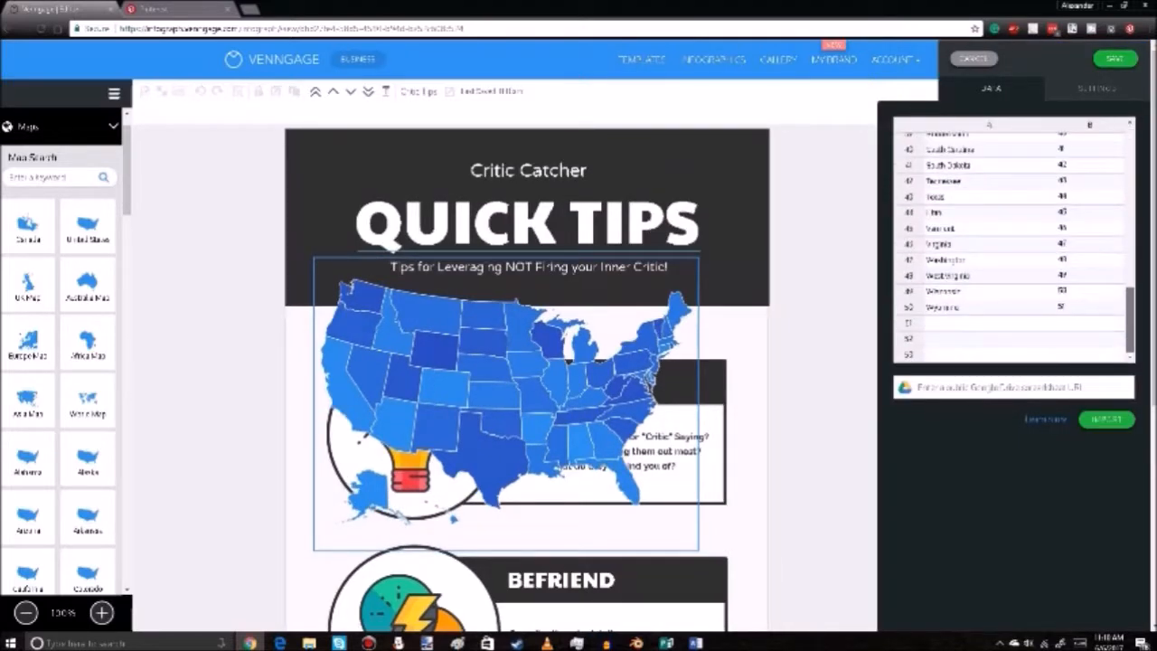
scroll(1012, 240, up, 10)
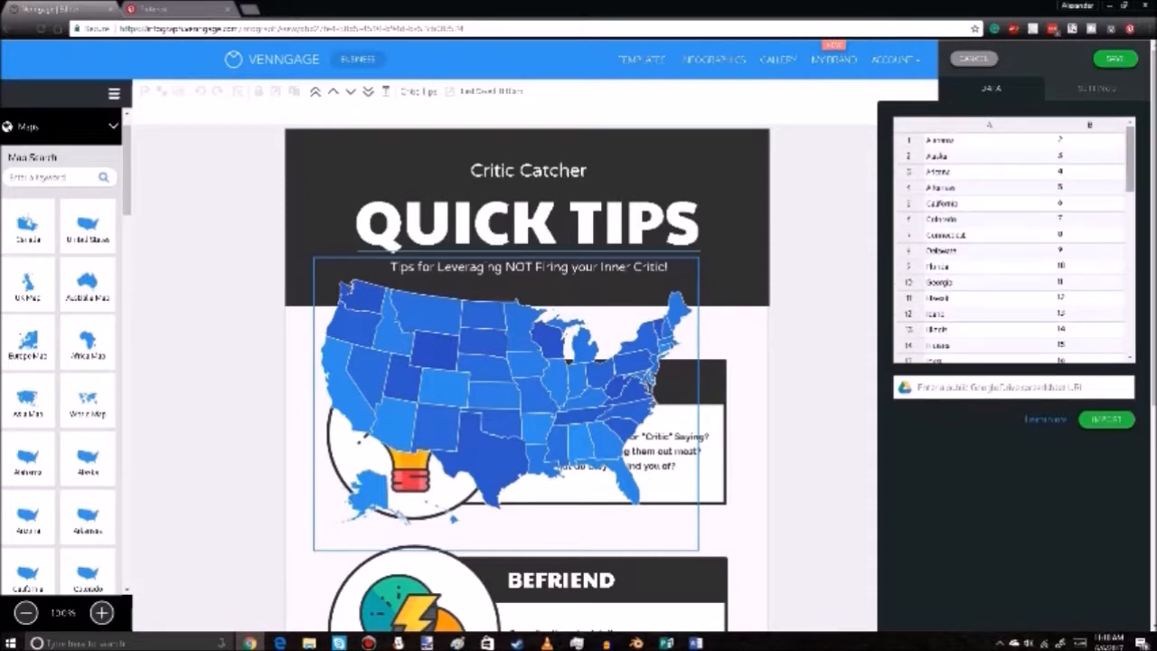
scroll(1012, 239, down, 2)
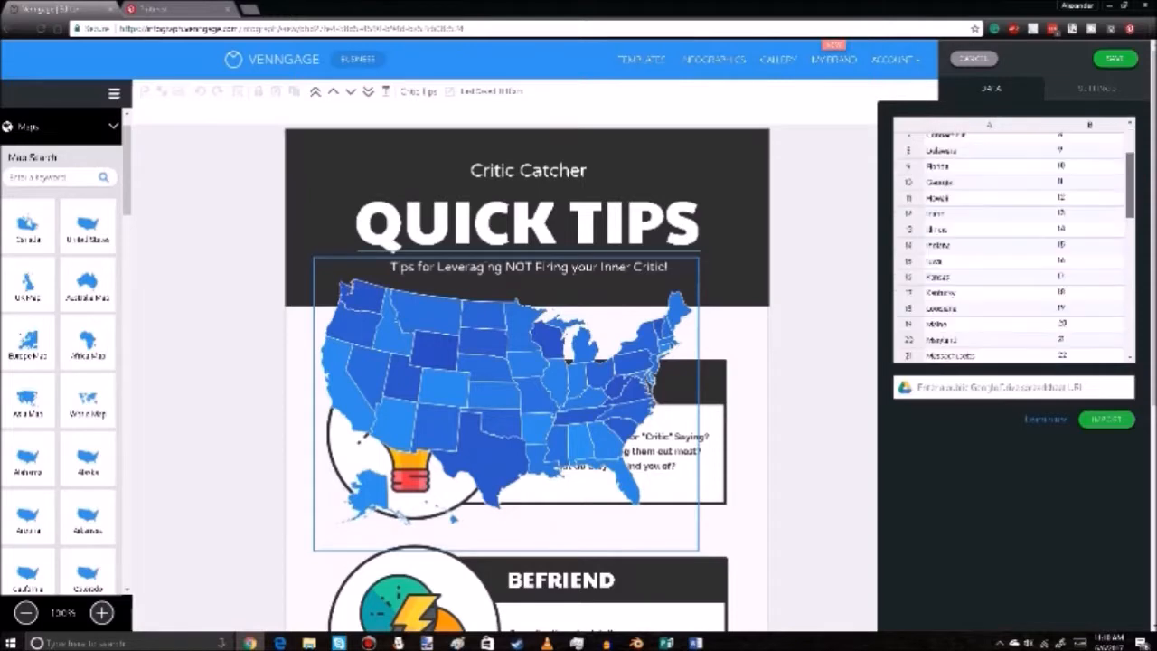
scroll(1012, 240, down, 10)
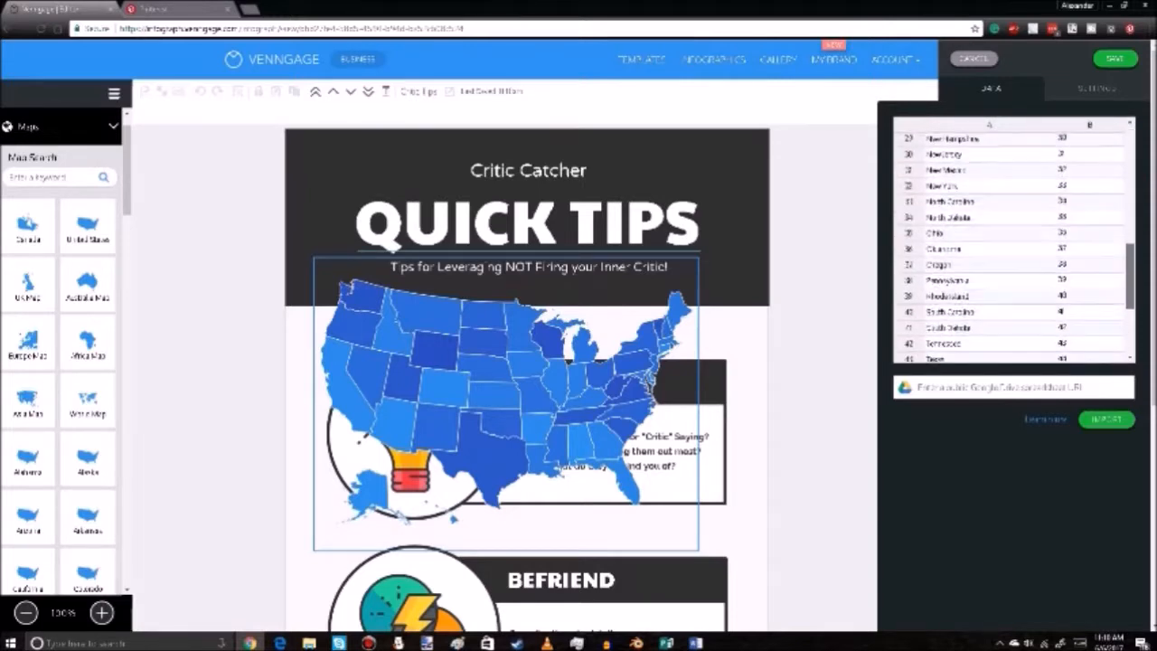
scroll(1012, 239, up, 12)
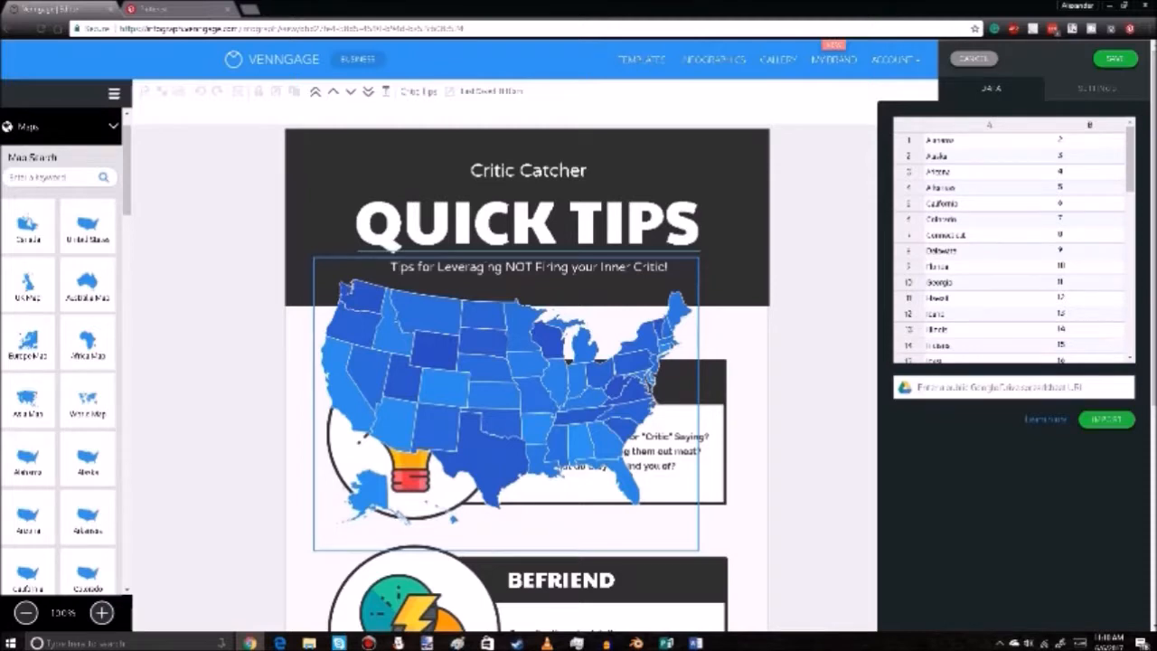
key(Escape)
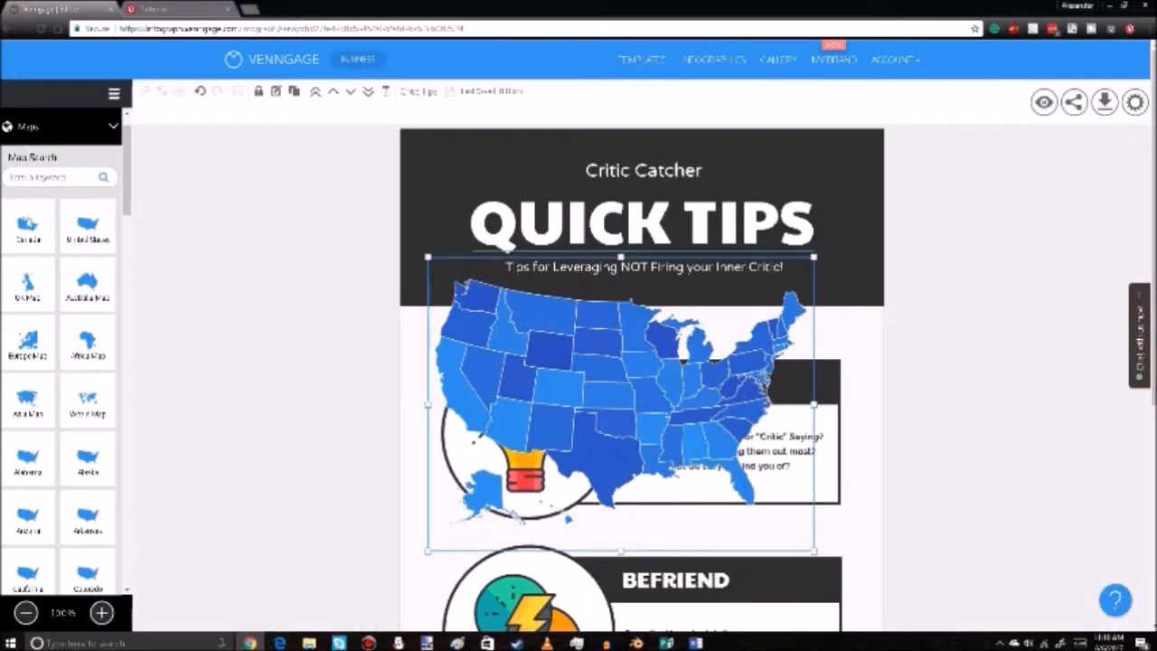
click(386, 91)
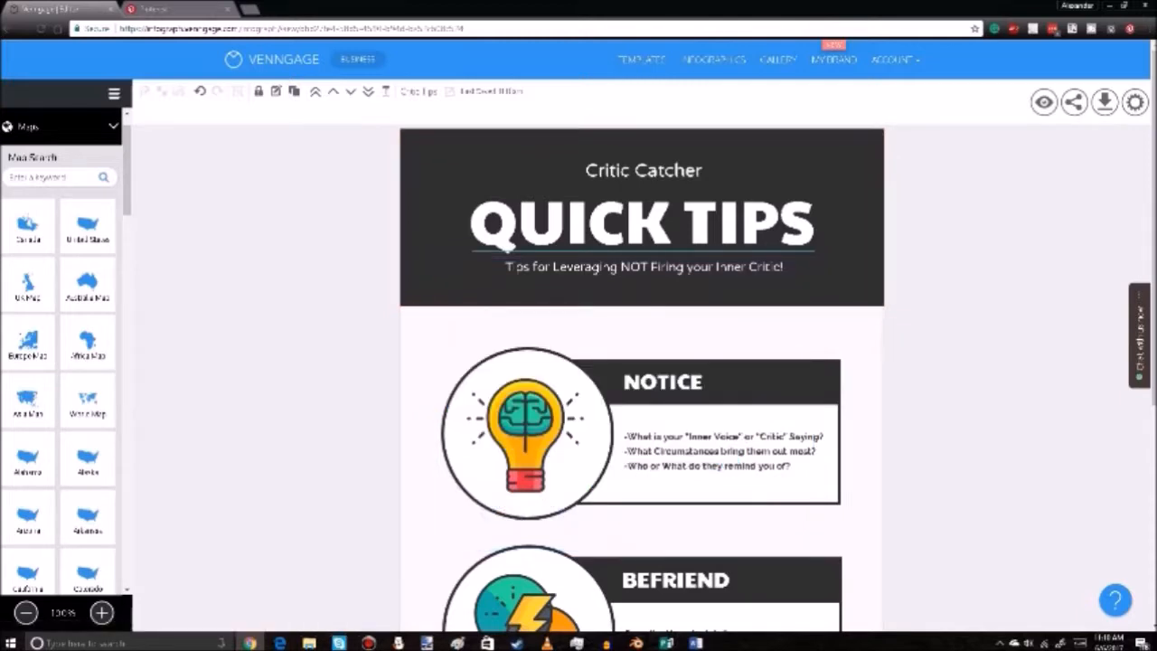
Try out a Maine map on the Notice section, moving it over the text box, and delete it
scroll(63, 362, down, 6)
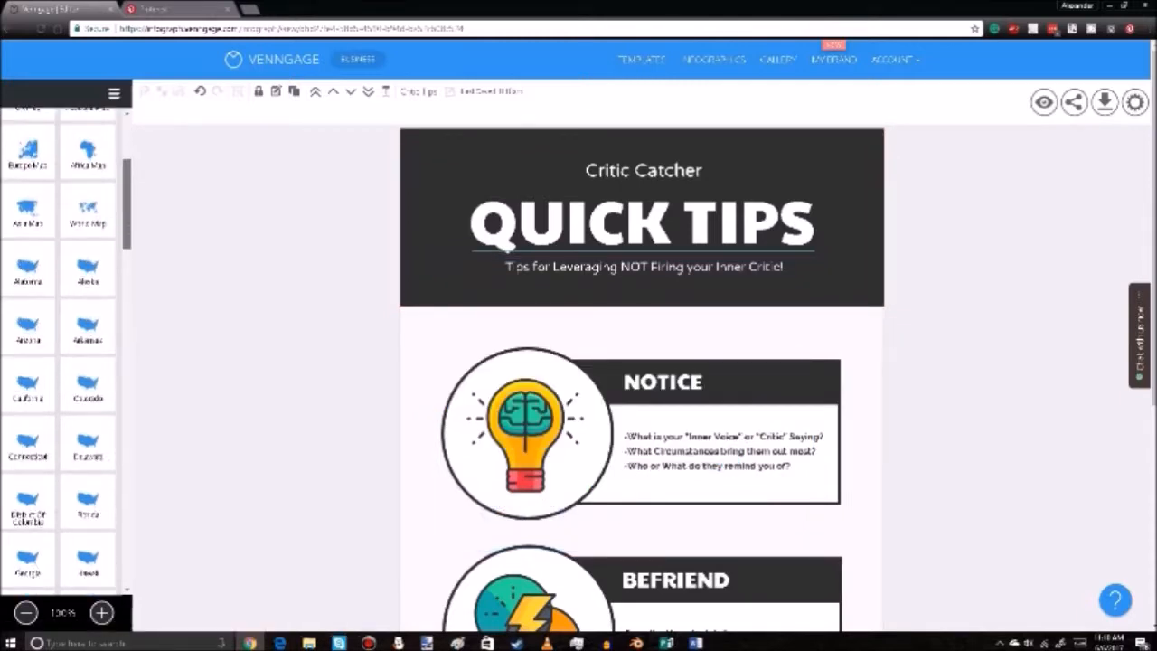
scroll(63, 361, down, 2)
drag(87, 361, 429, 389)
drag(546, 376, 692, 352)
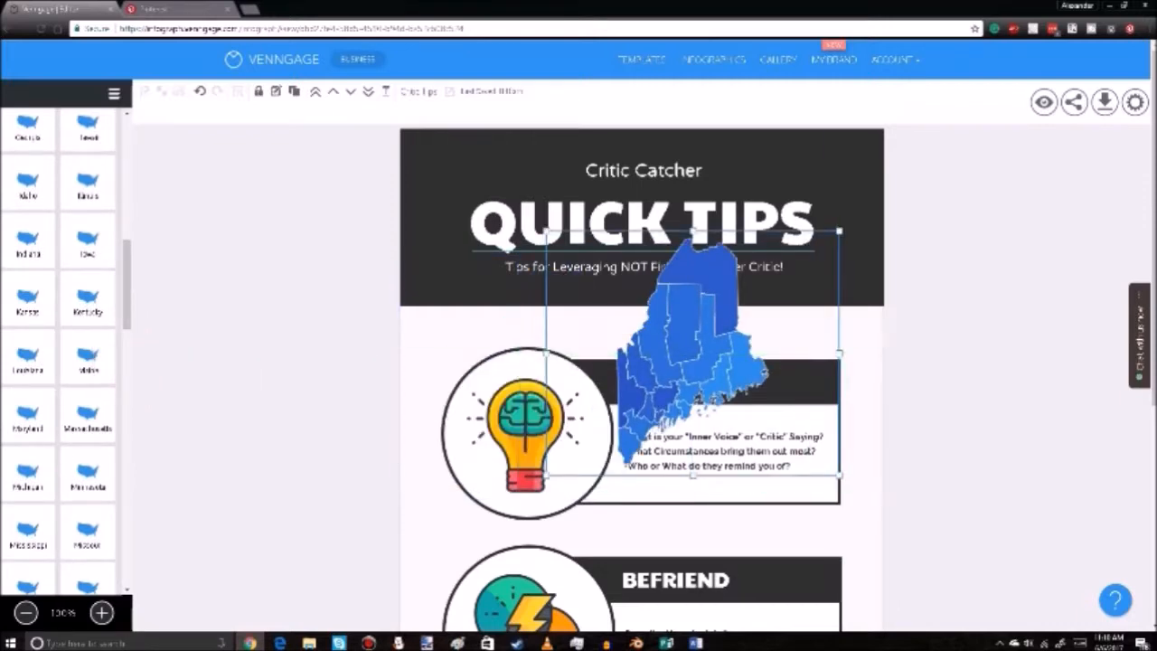
key(Delete)
Try out a Quebec map between the header and Notice section, delete it and collapse the map library
scroll(63, 362, down, 5)
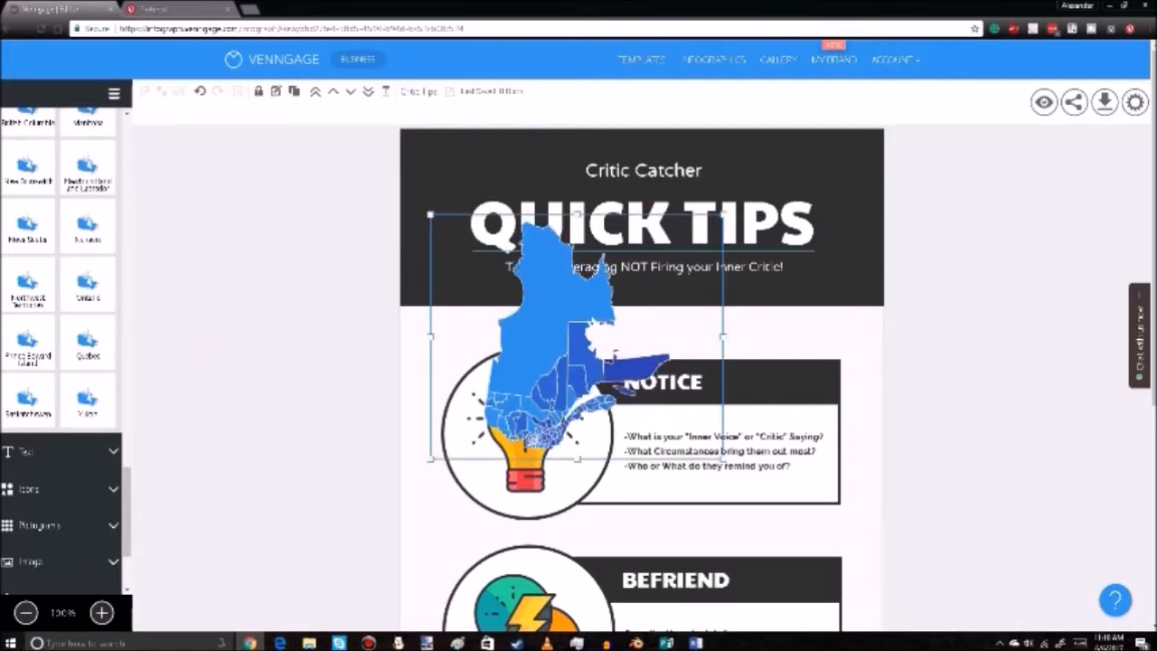
drag(615, 354, 712, 346)
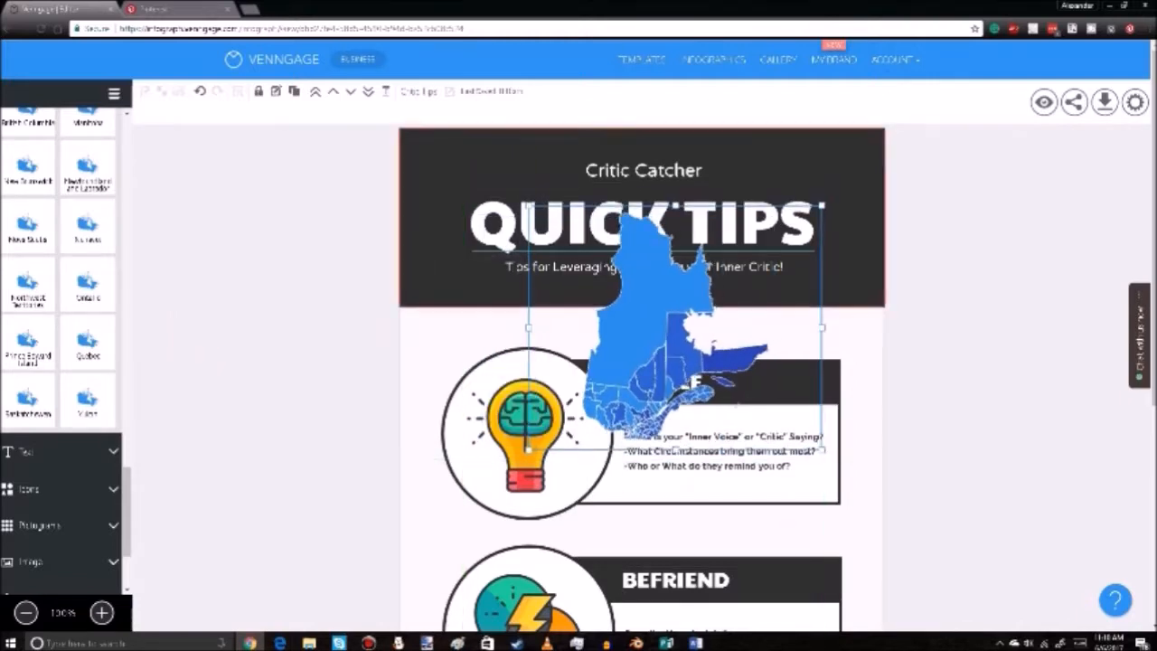
key(Delete)
scroll(63, 361, up, 5)
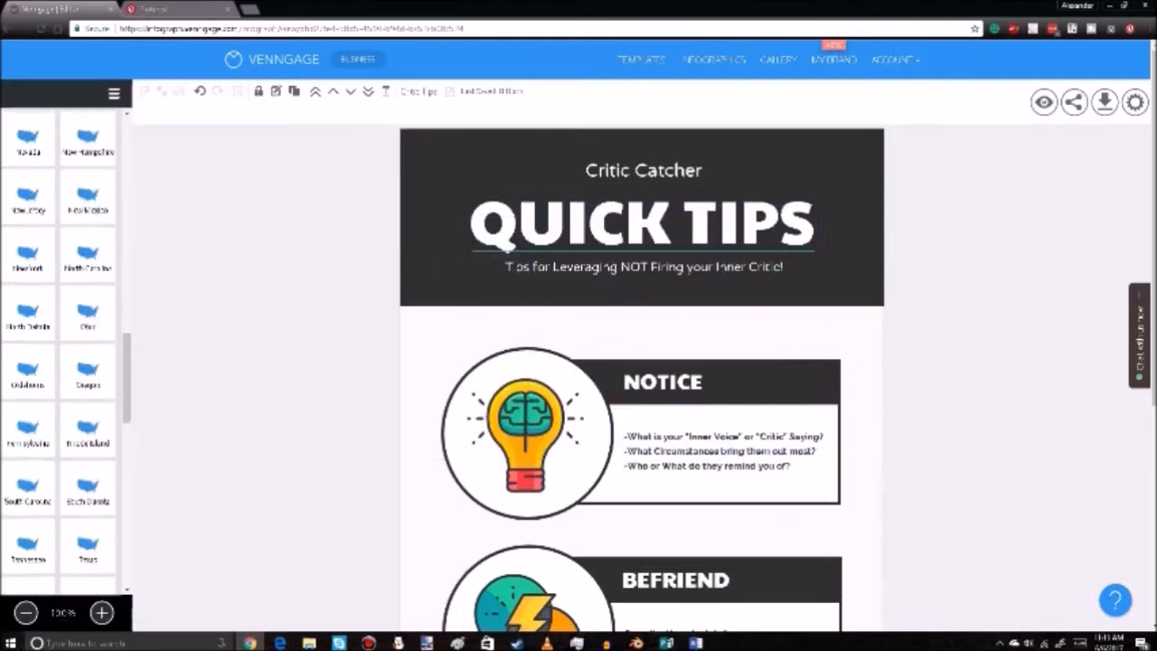
scroll(63, 362, up, 3)
click(36, 158)
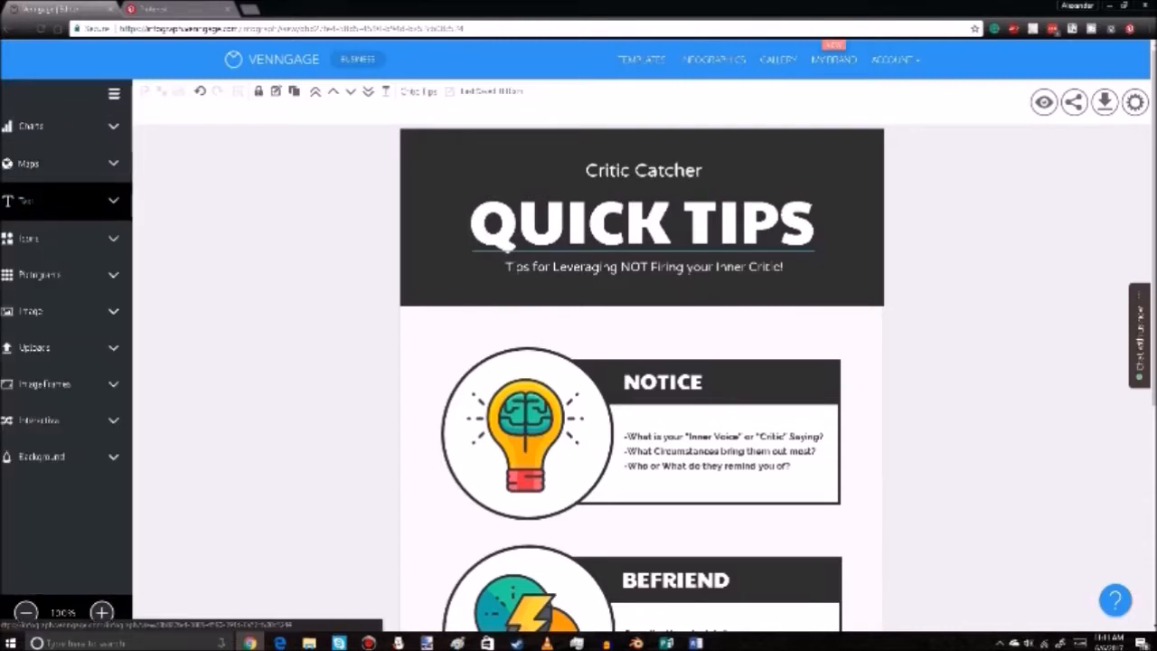
Add a plain Text element above the first bullet line in the Notice box and look at its font options
click(37, 200)
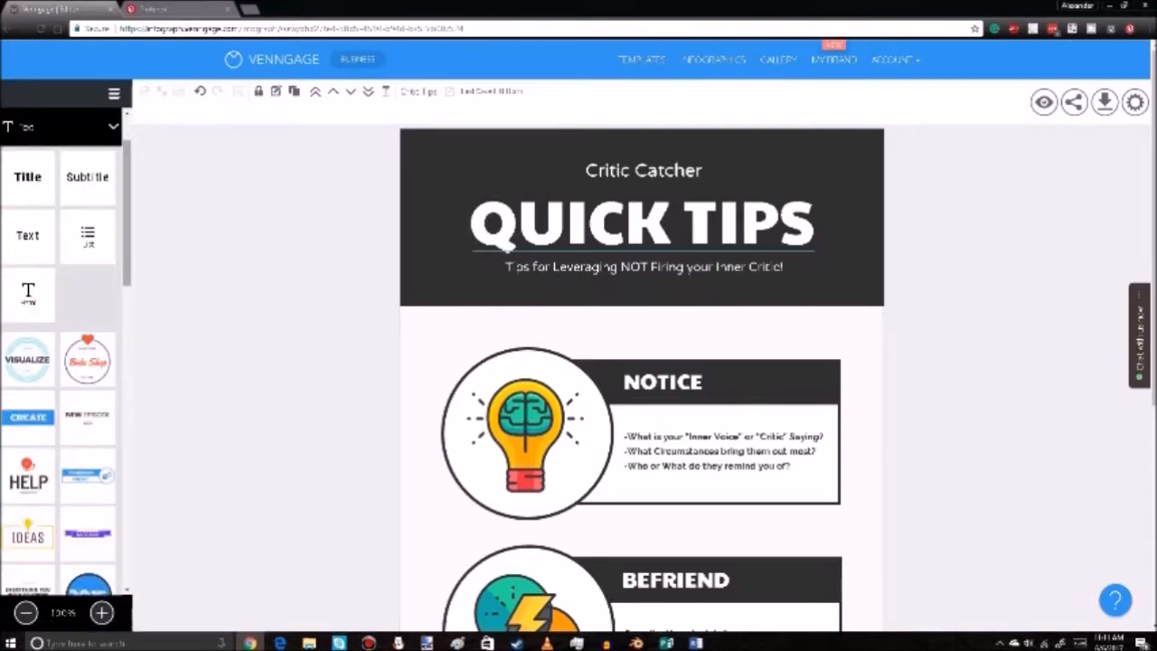
click(642, 222)
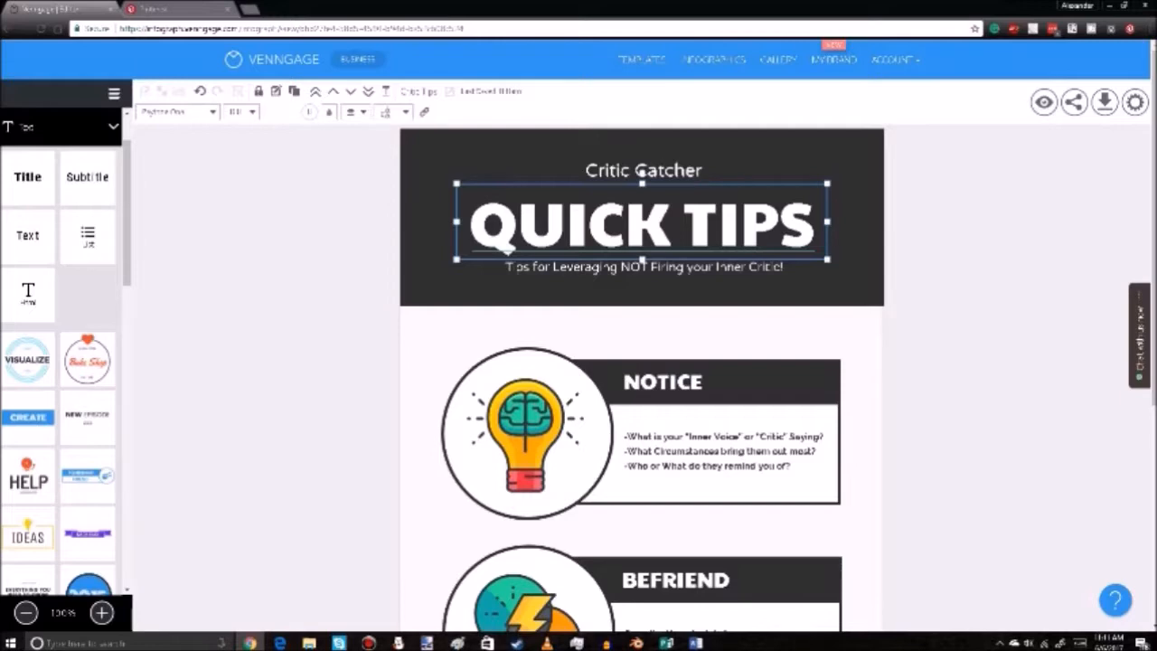
drag(27, 235, 665, 434)
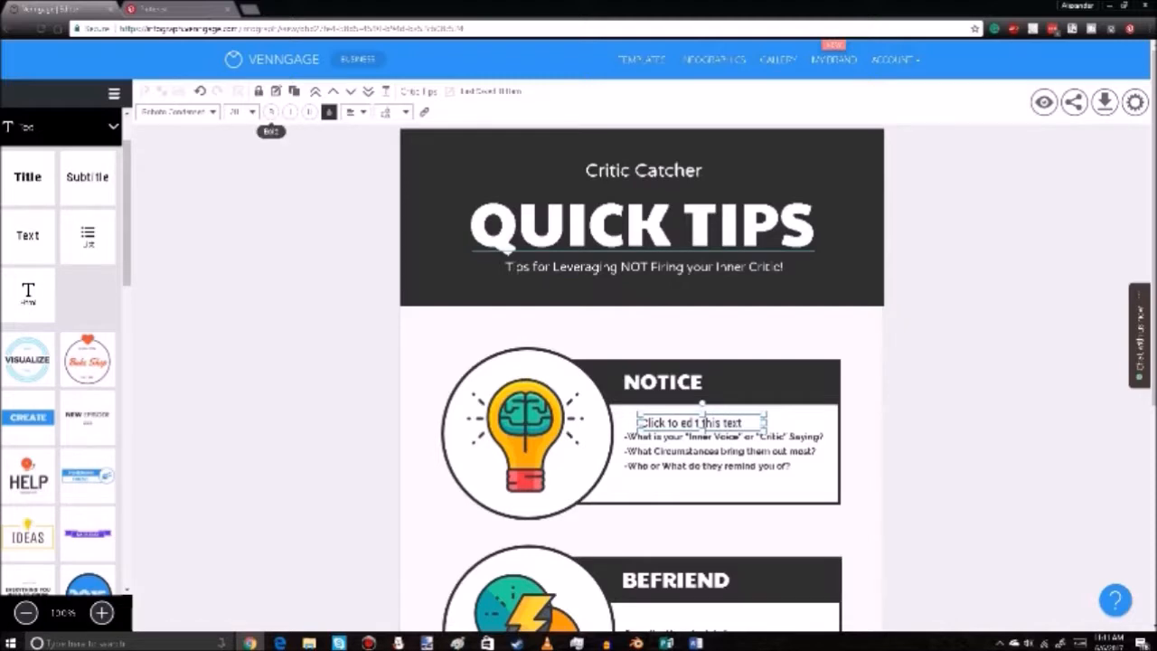
click(176, 111)
key(Escape)
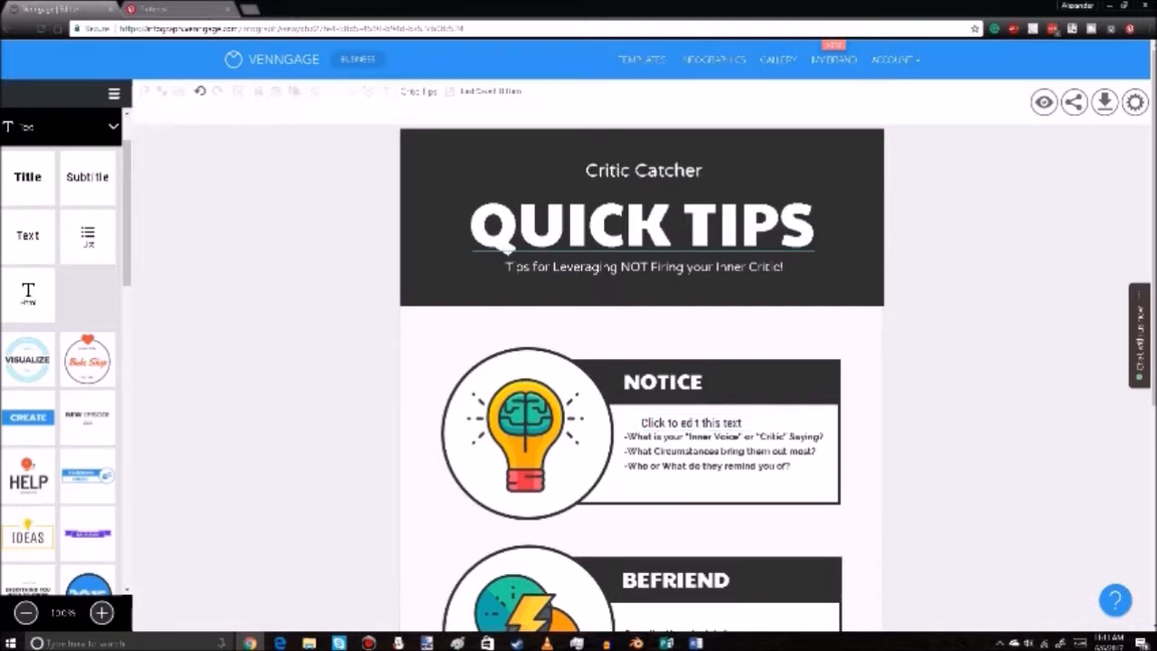
Try out different text alignments, including centred, on the NOTICE heading and return it to left alignment
double_click(723, 378)
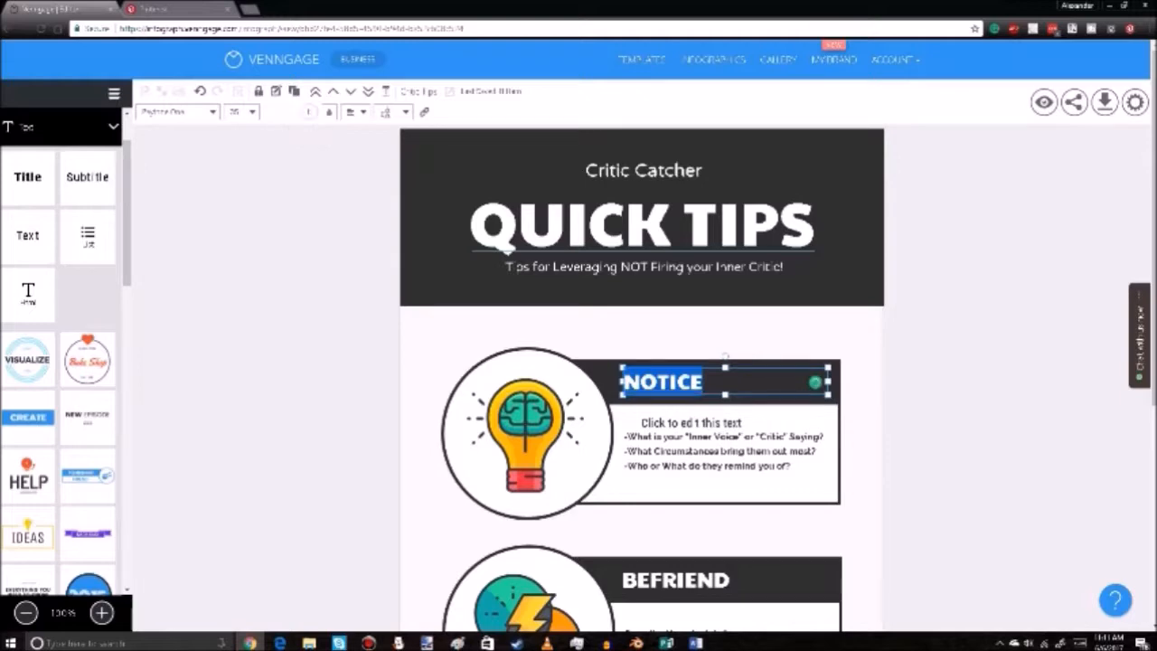
click(309, 111)
key(Escape)
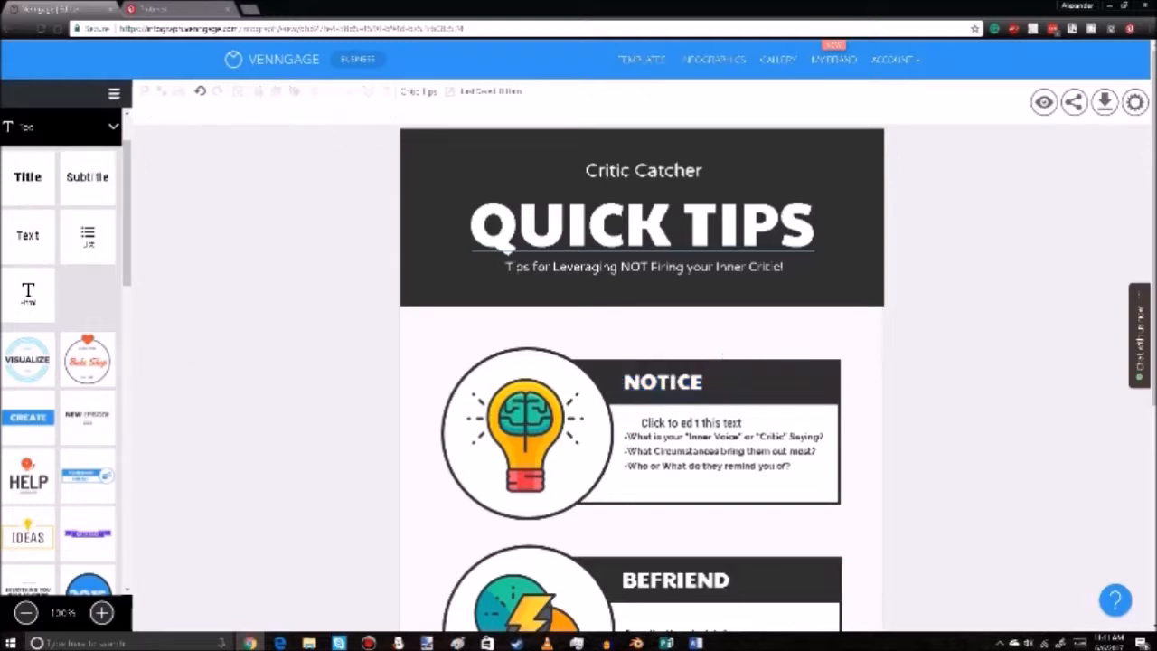
double_click(661, 381)
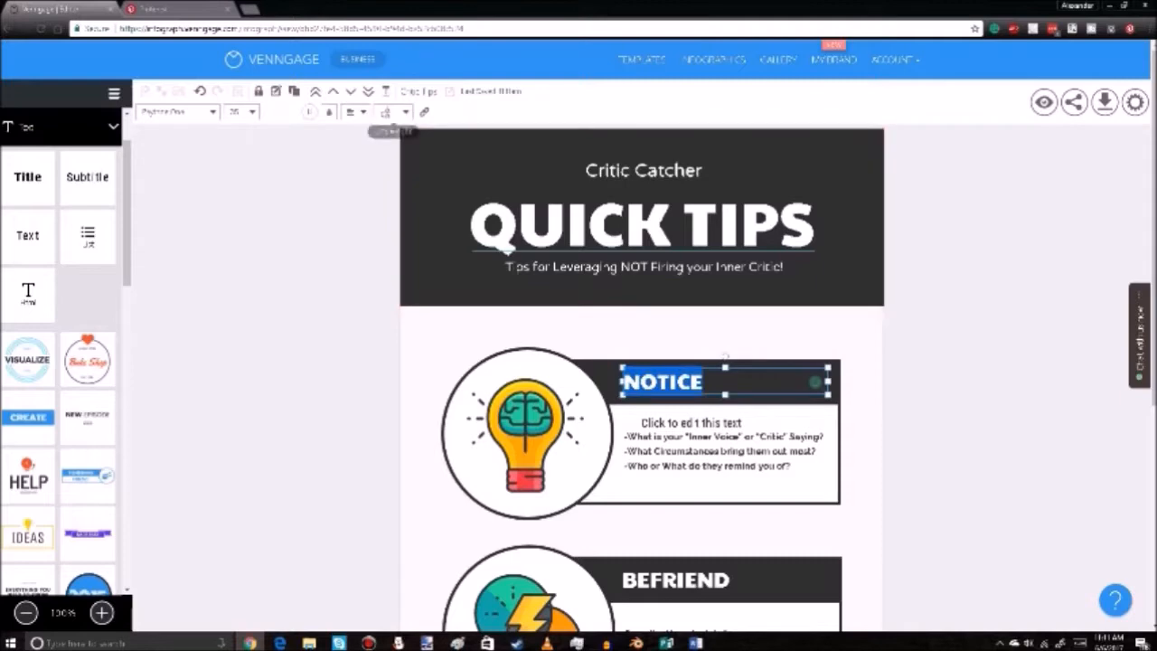
click(352, 111)
click(351, 136)
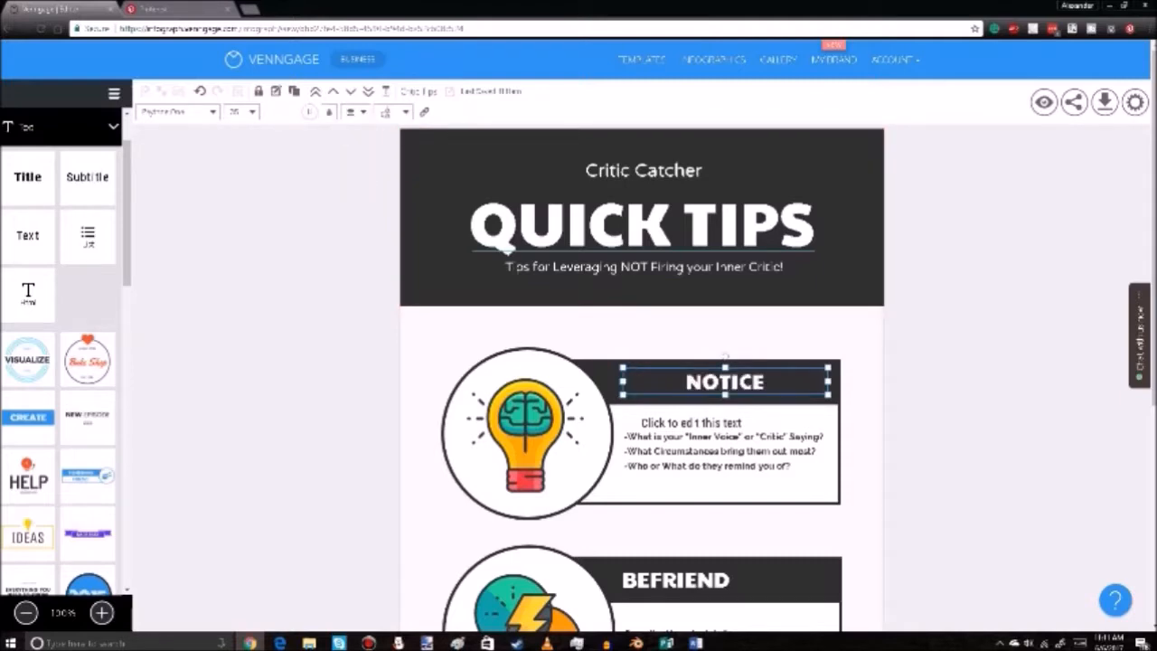
click(351, 111)
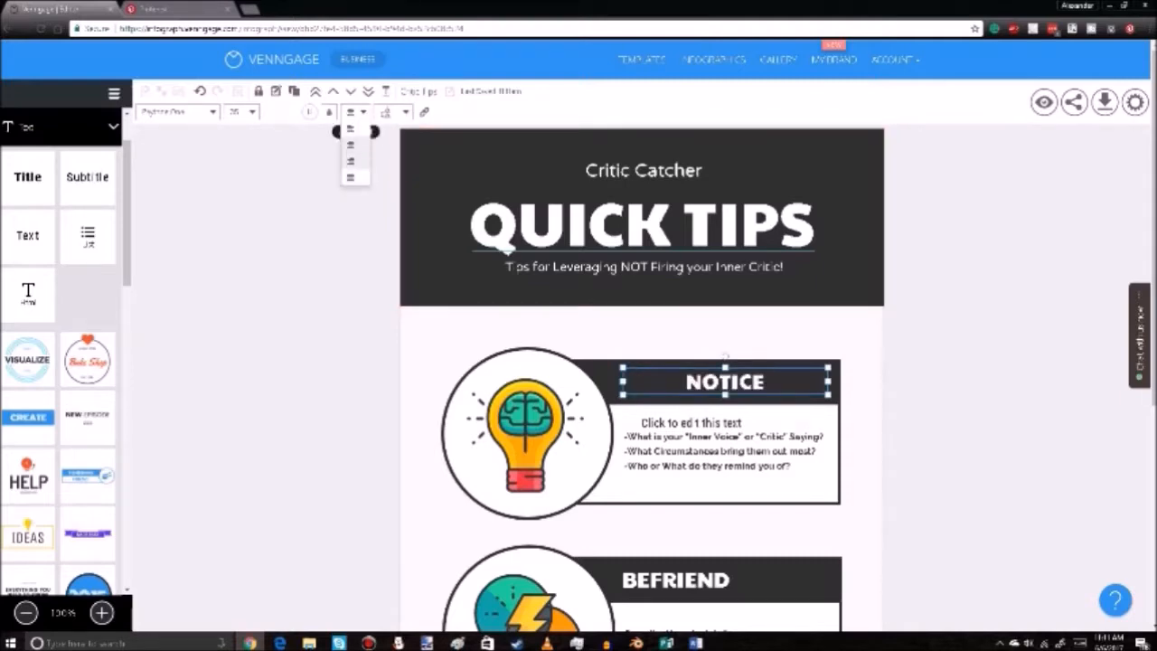
click(350, 160)
click(351, 129)
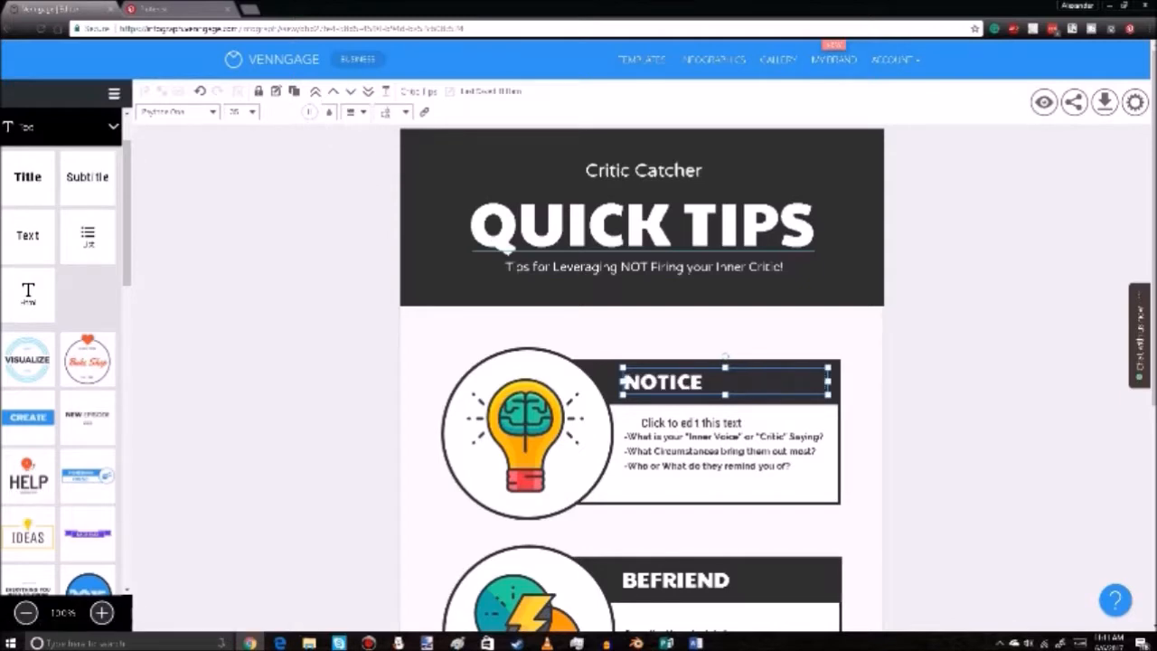
click(351, 111)
click(351, 129)
key(Escape)
Try out the purple MADE EASY ribbon banner between the Notice and Befriend sections and delete it
scroll(640, 377, down, 2)
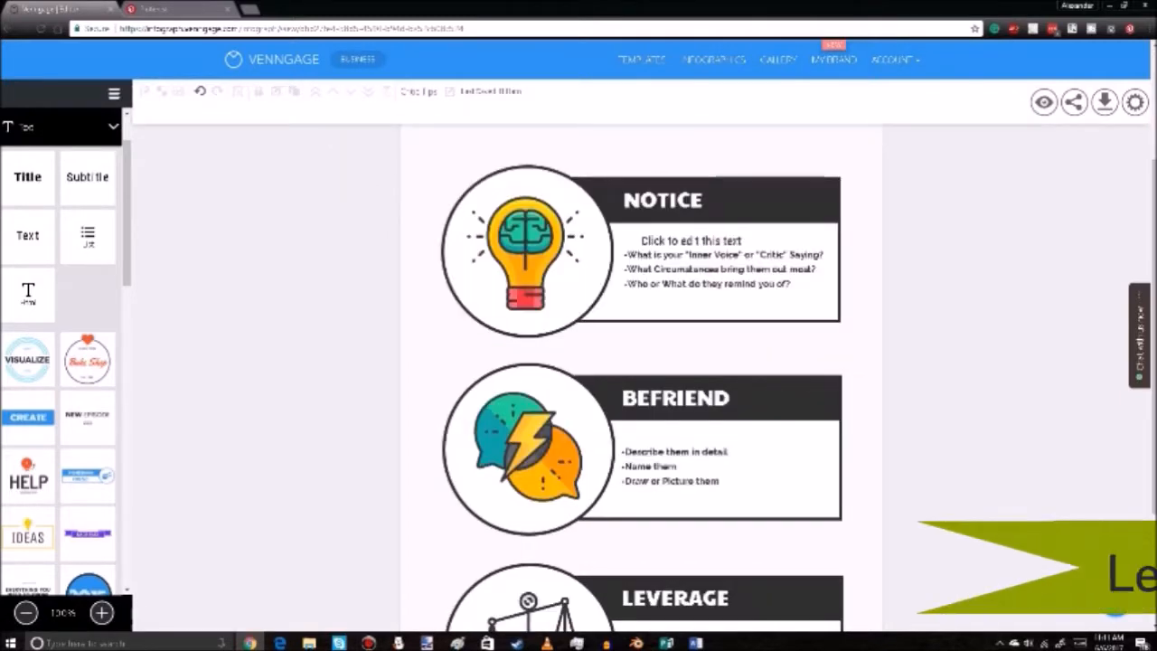
scroll(64, 353, down, 1)
scroll(63, 352, down, 1)
drag(88, 388, 684, 401)
drag(903, 372, 706, 398)
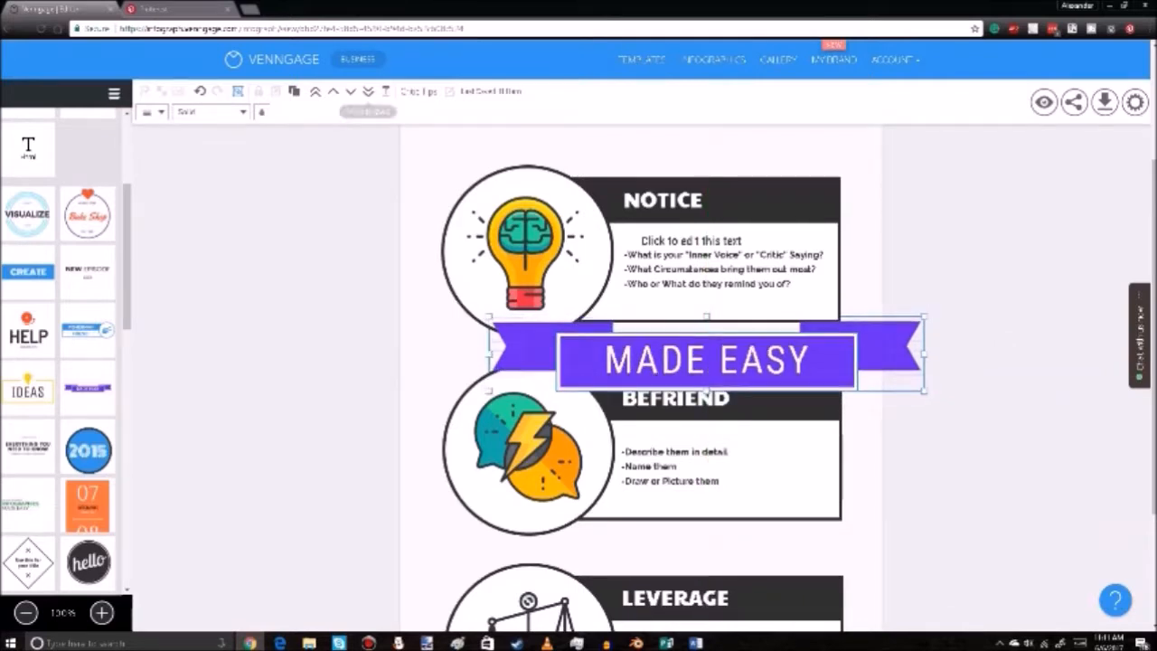
key(Delete)
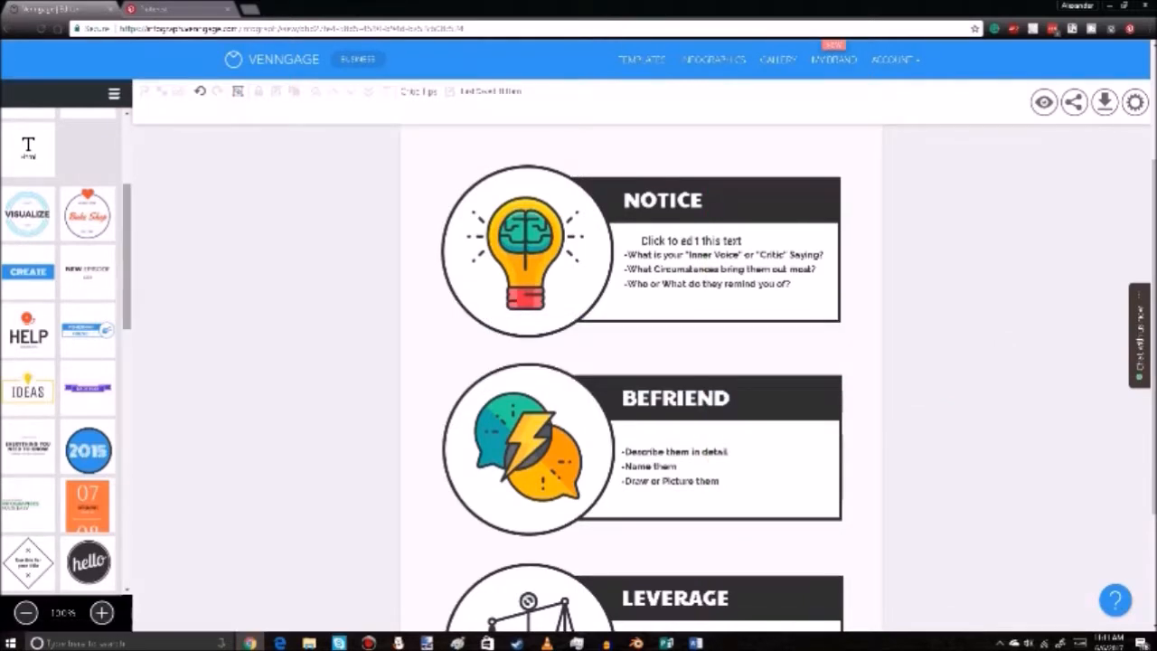
Collapse the text library, open the Icons library and look over the design's existing section icons
scroll(63, 352, up, 3)
click(63, 201)
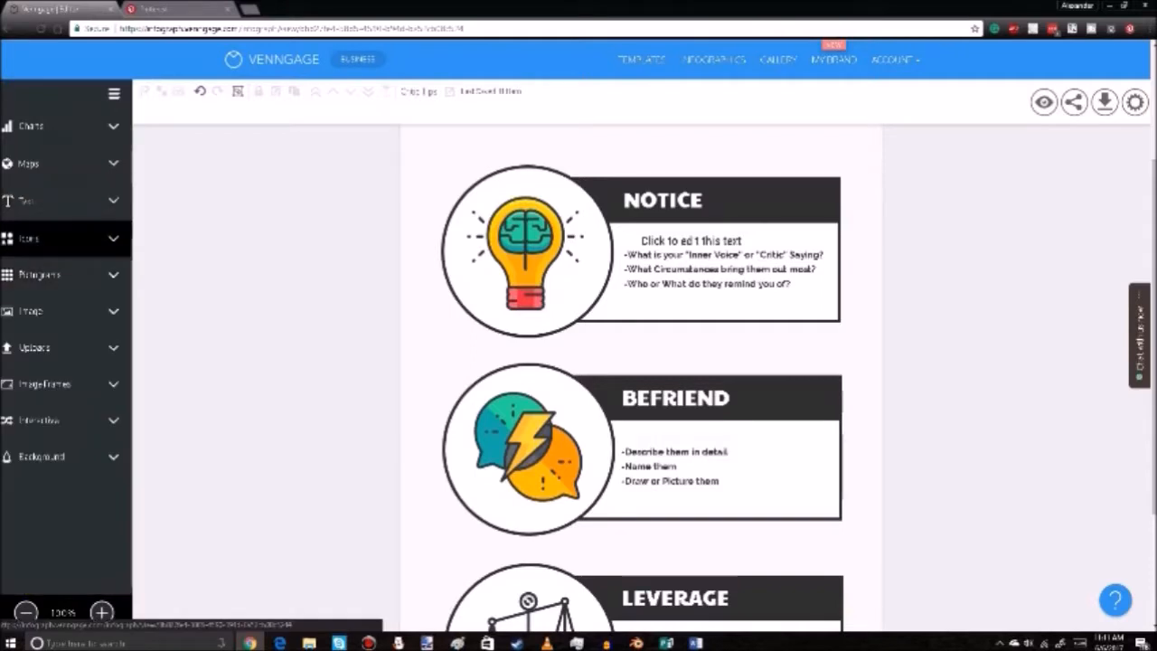
click(63, 238)
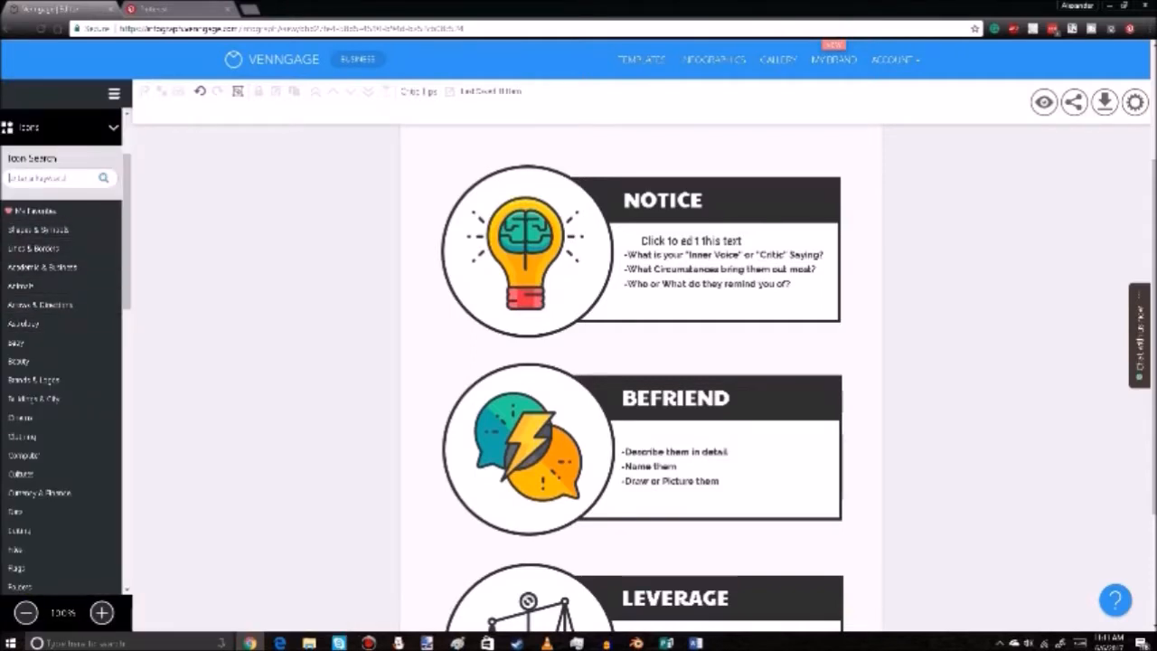
scroll(642, 380, down, 1)
scroll(528, 324, down, 1)
click(527, 324)
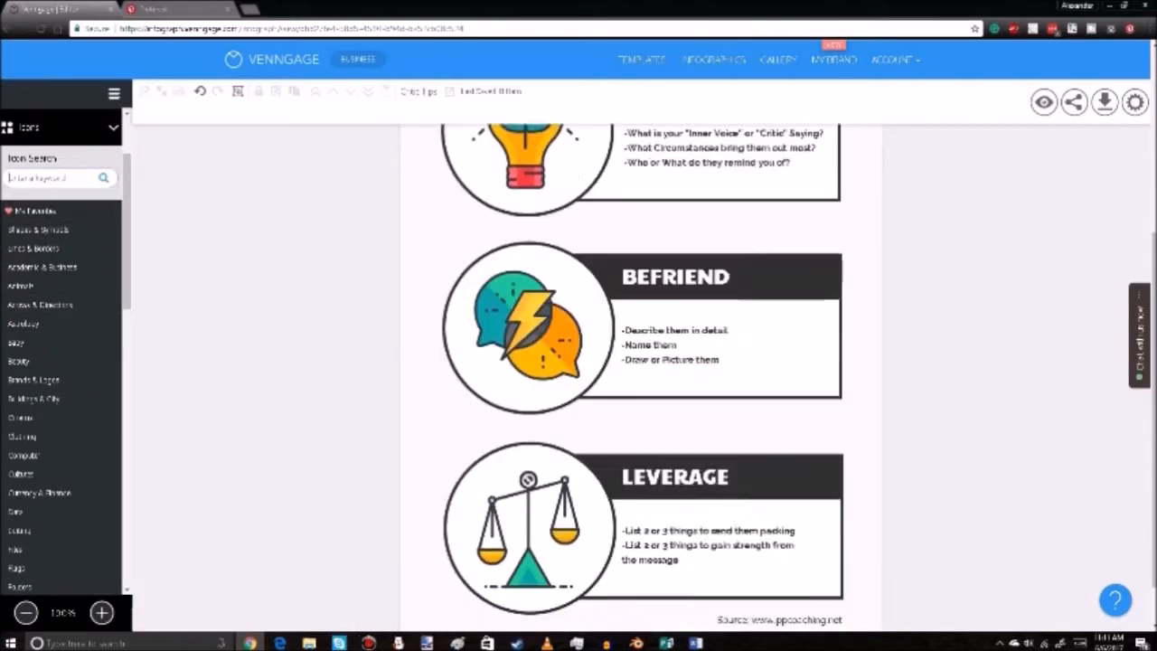
click(529, 533)
scroll(528, 533, down, 1)
scroll(528, 533, up, 2)
scroll(642, 380, up, 4)
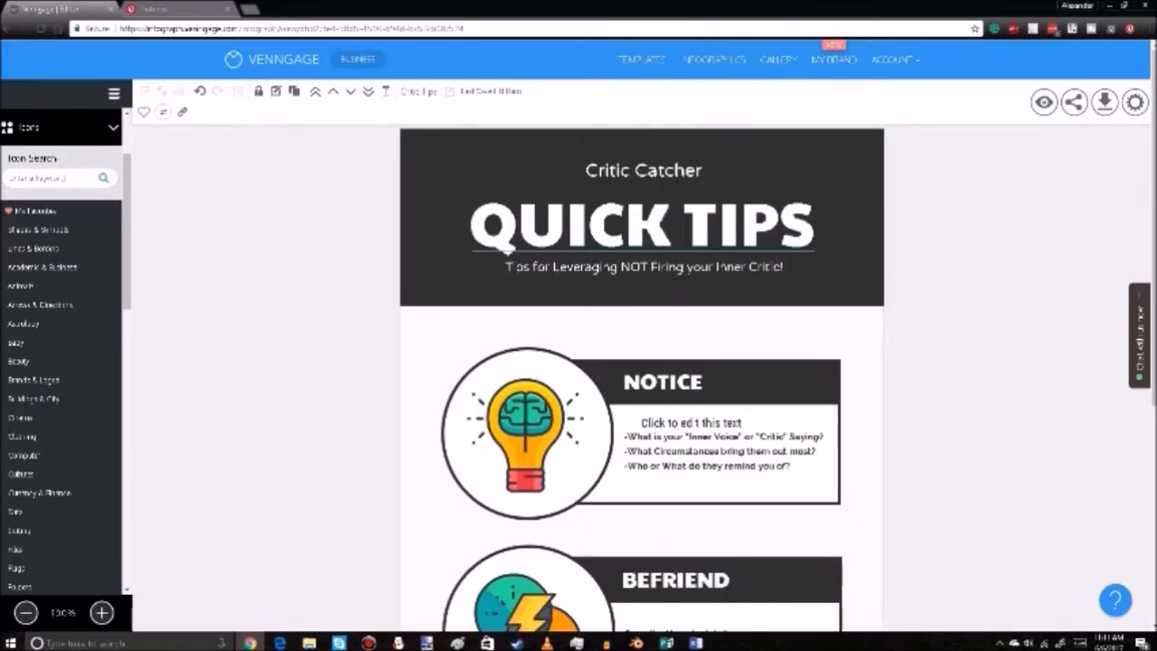
Browse the icon categories, open Plants and look through its icons
click(51, 177)
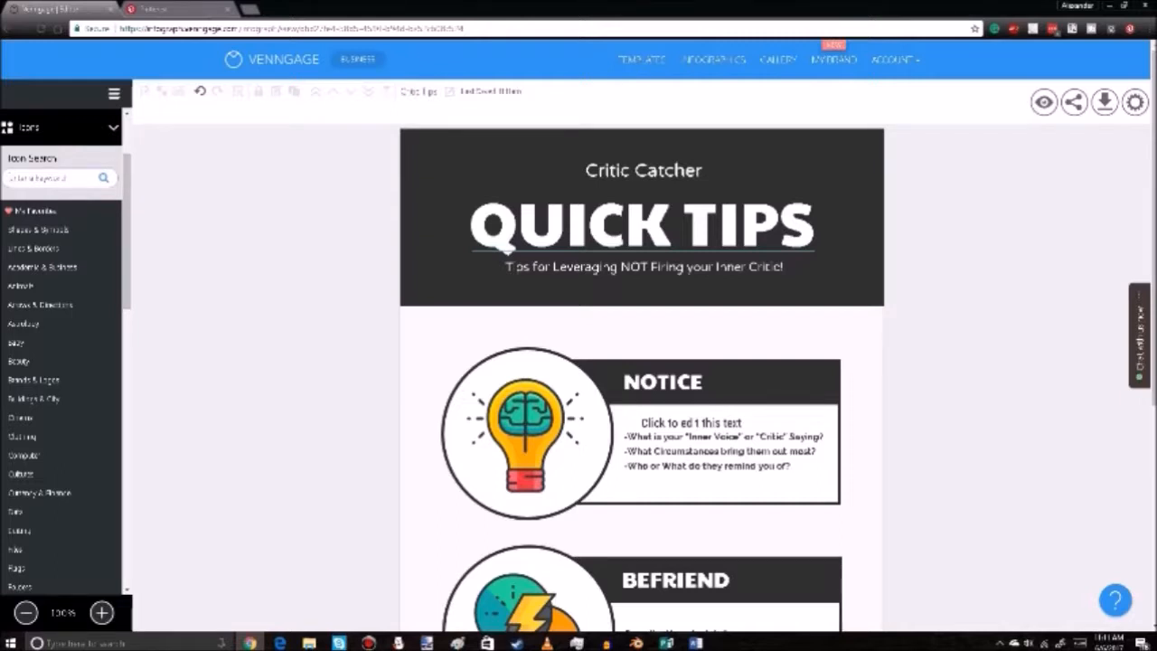
scroll(61, 353, down, 4)
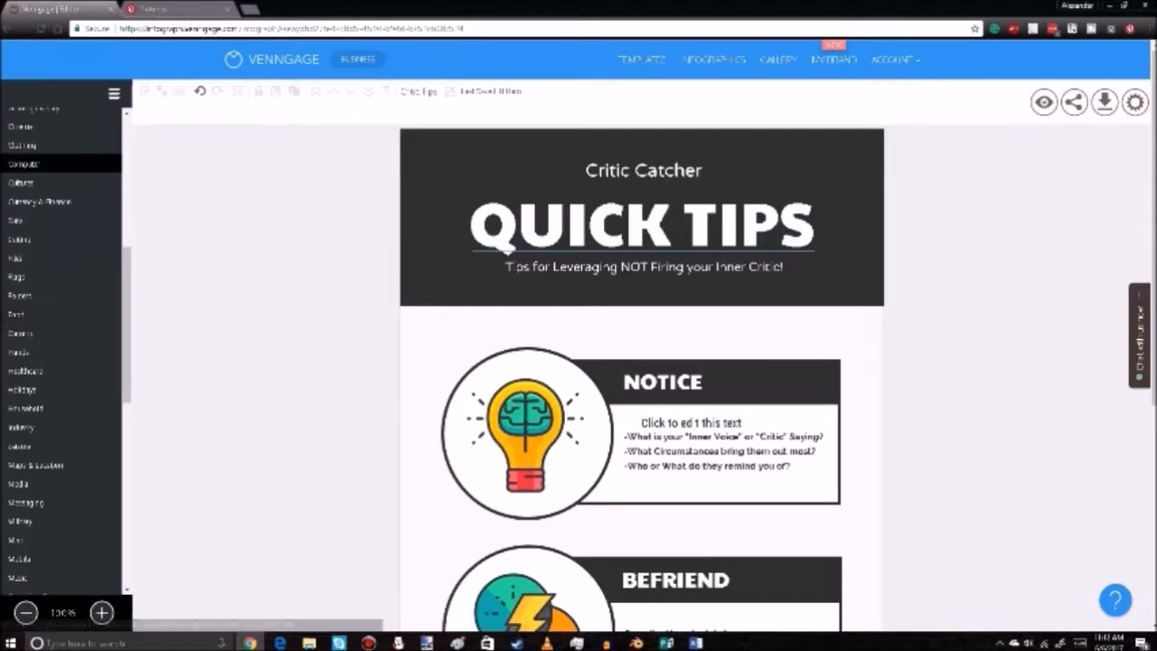
scroll(62, 353, down, 5)
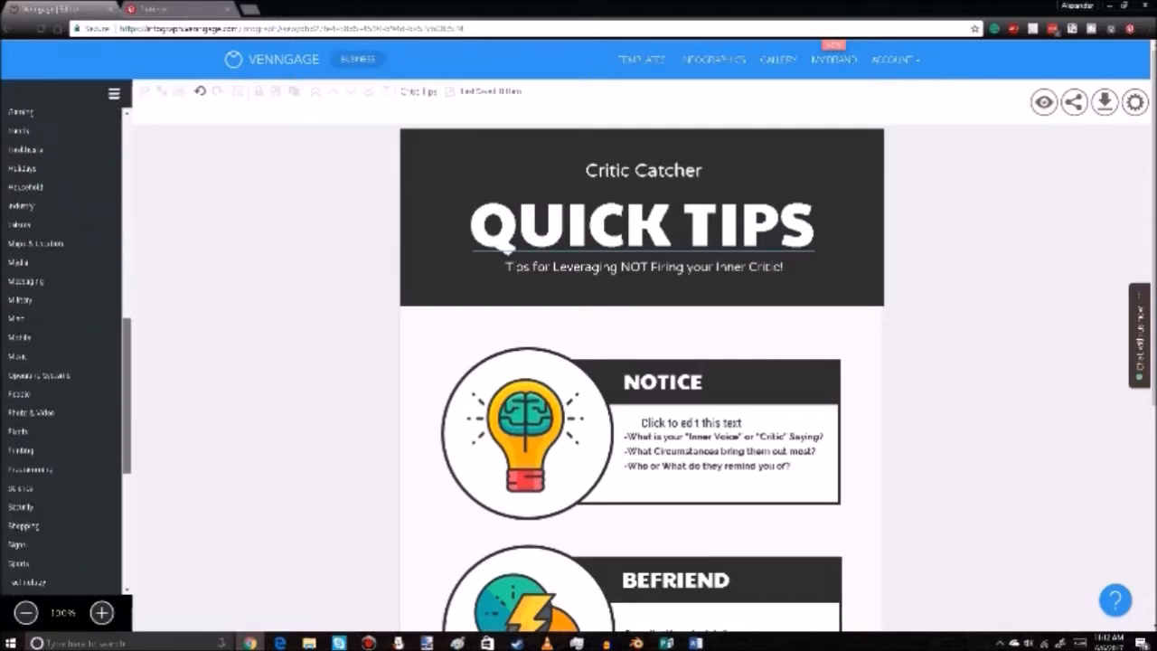
drag(127, 465, 126, 454)
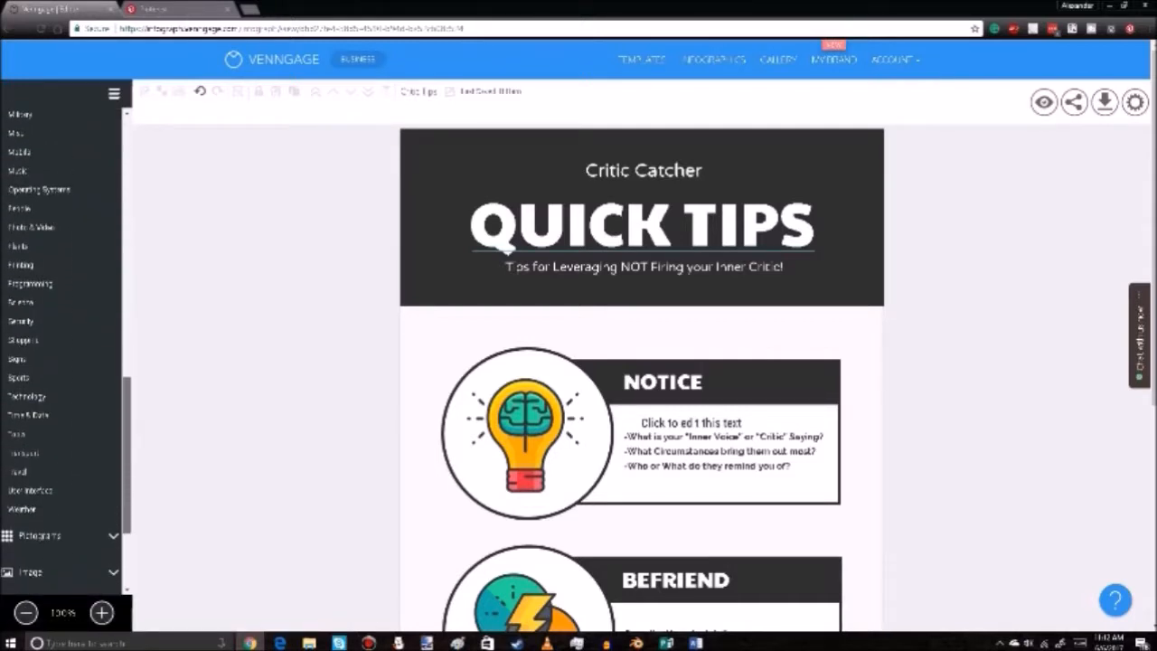
click(43, 246)
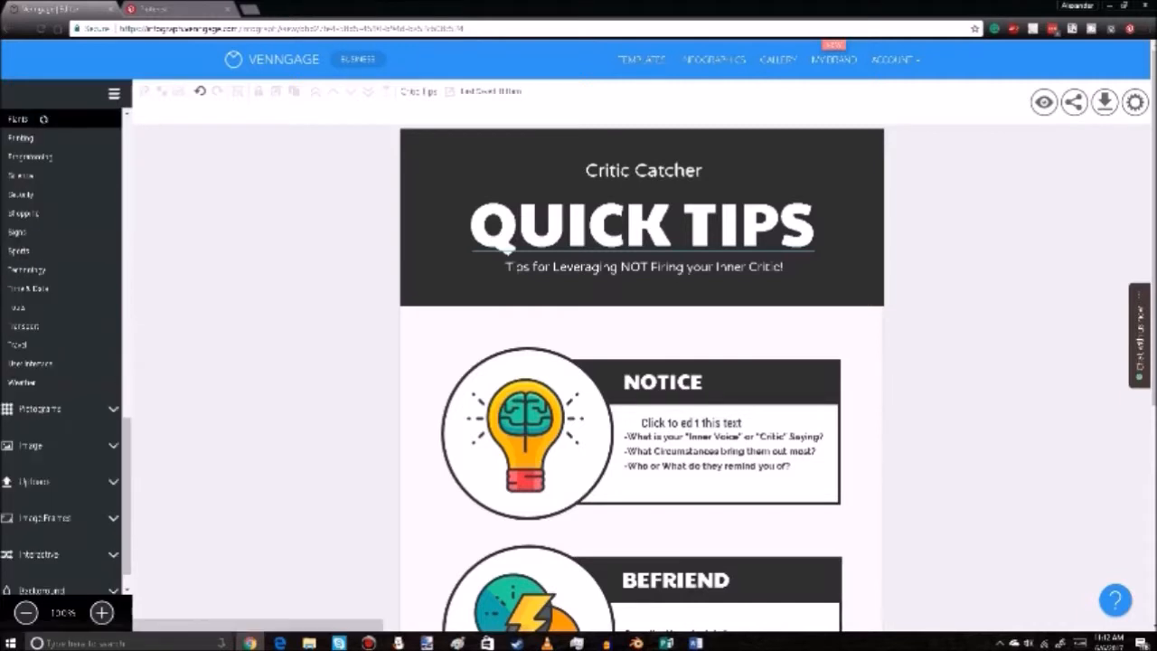
scroll(62, 362, up, 1)
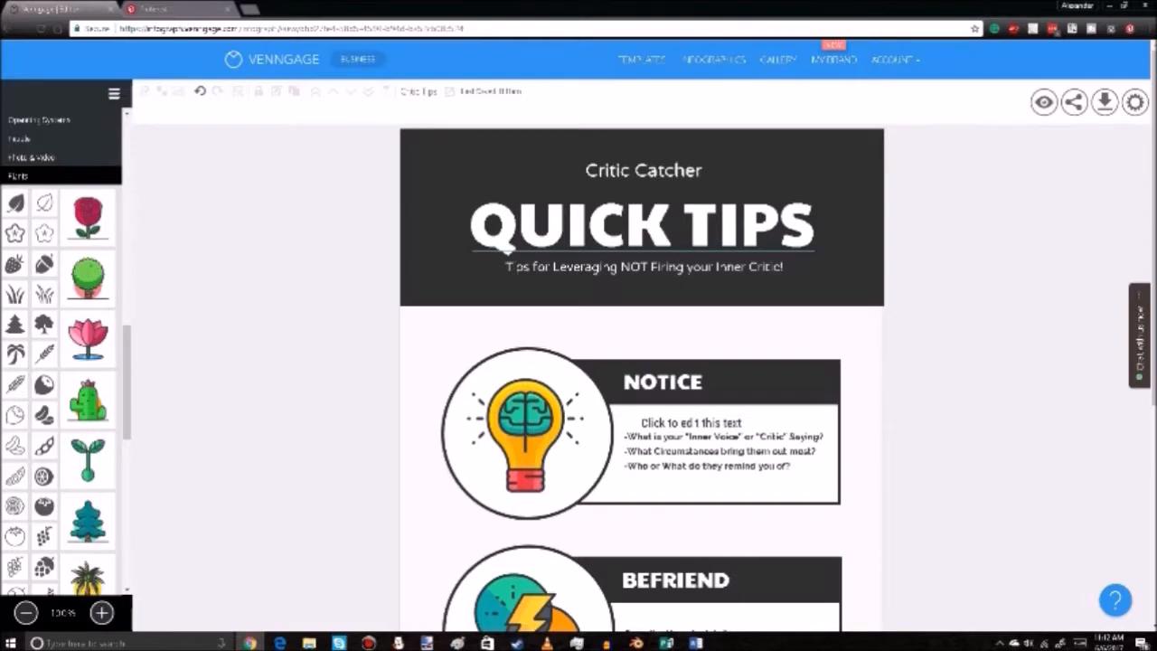
scroll(61, 361, down, 1)
scroll(61, 362, down, 2)
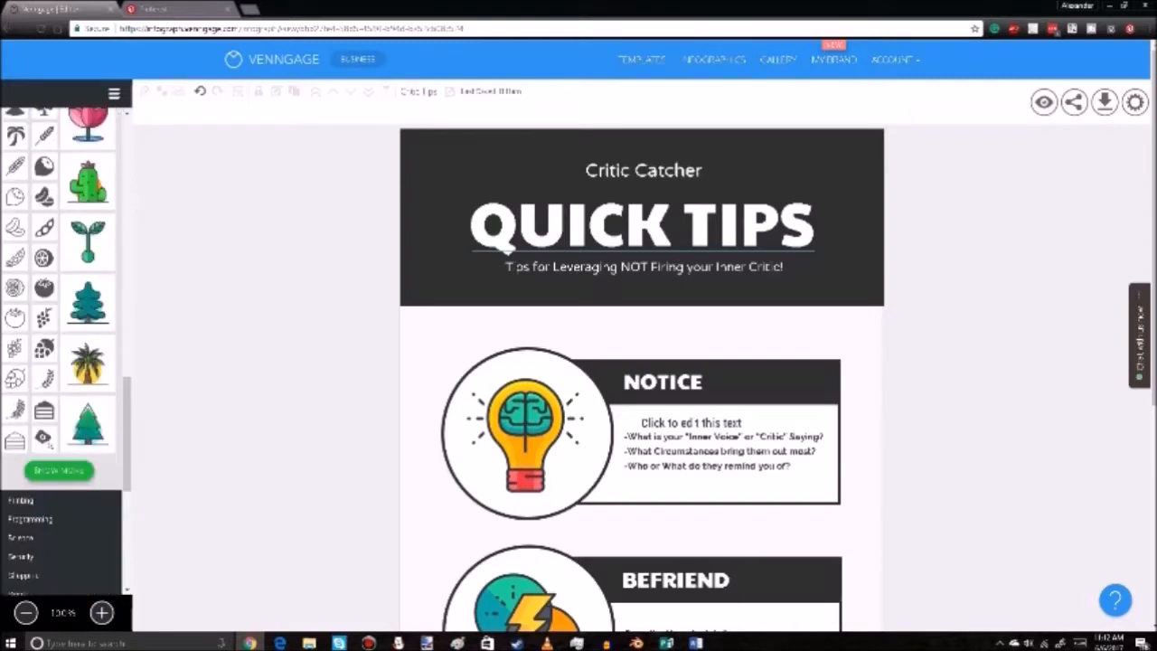
scroll(62, 361, up, 4)
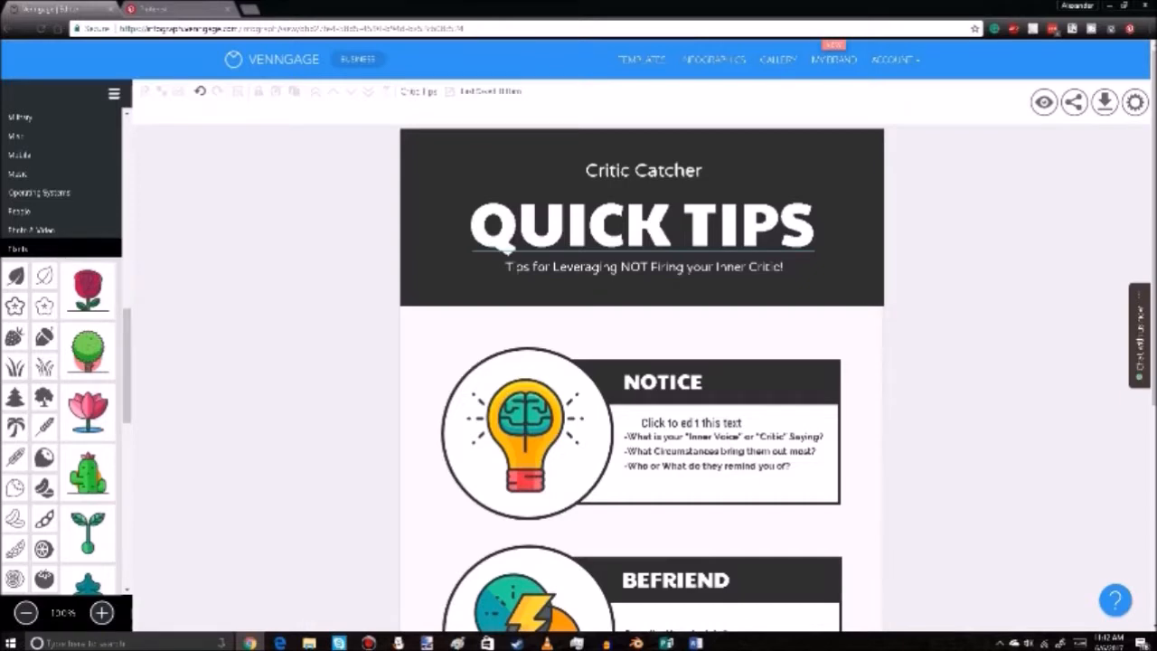
scroll(62, 362, down, 1)
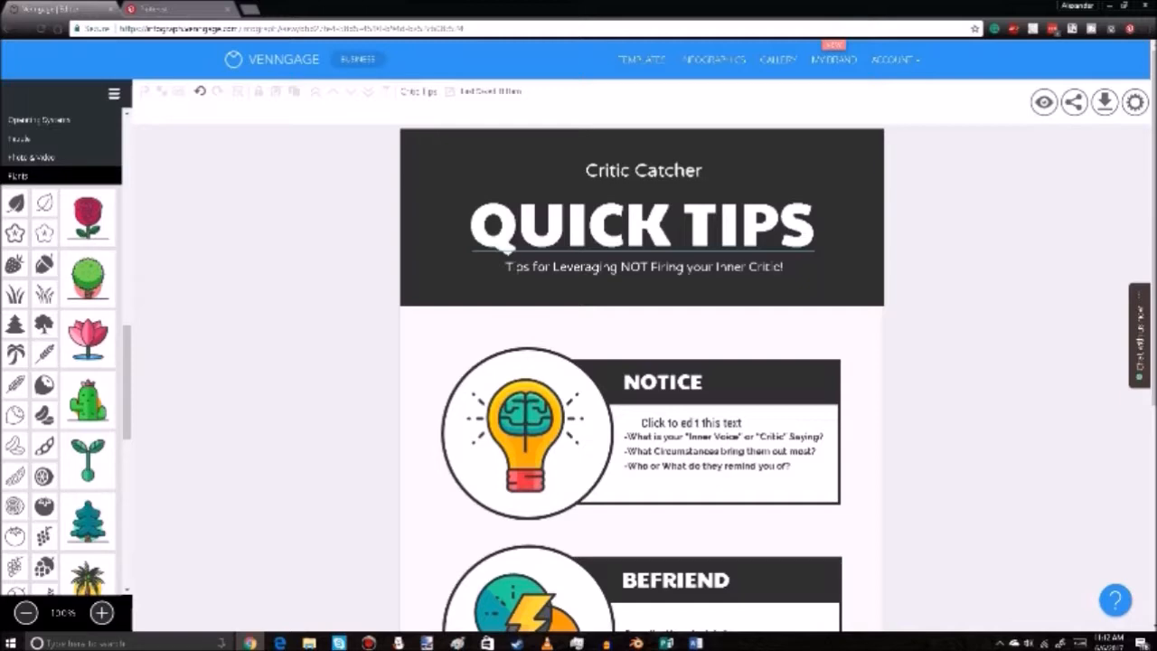
Add the solid acorn icon over the Notice section's light bulb and recolour its blue fill dark grey
drag(44, 263, 585, 524)
drag(535, 472, 535, 433)
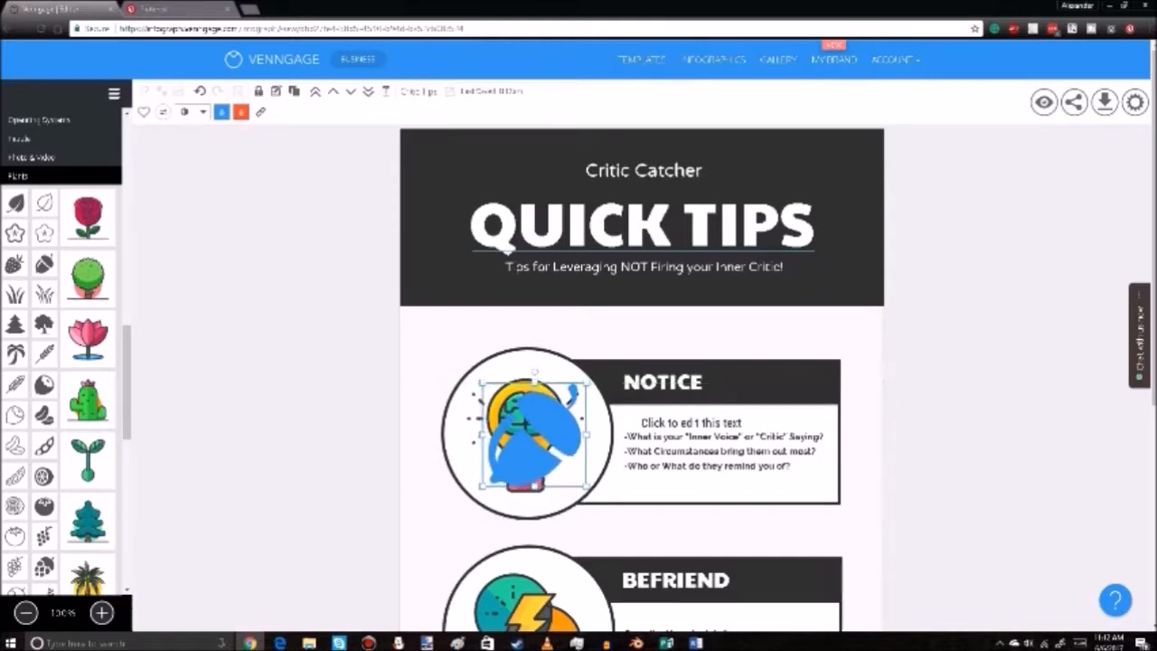
click(221, 112)
click(173, 315)
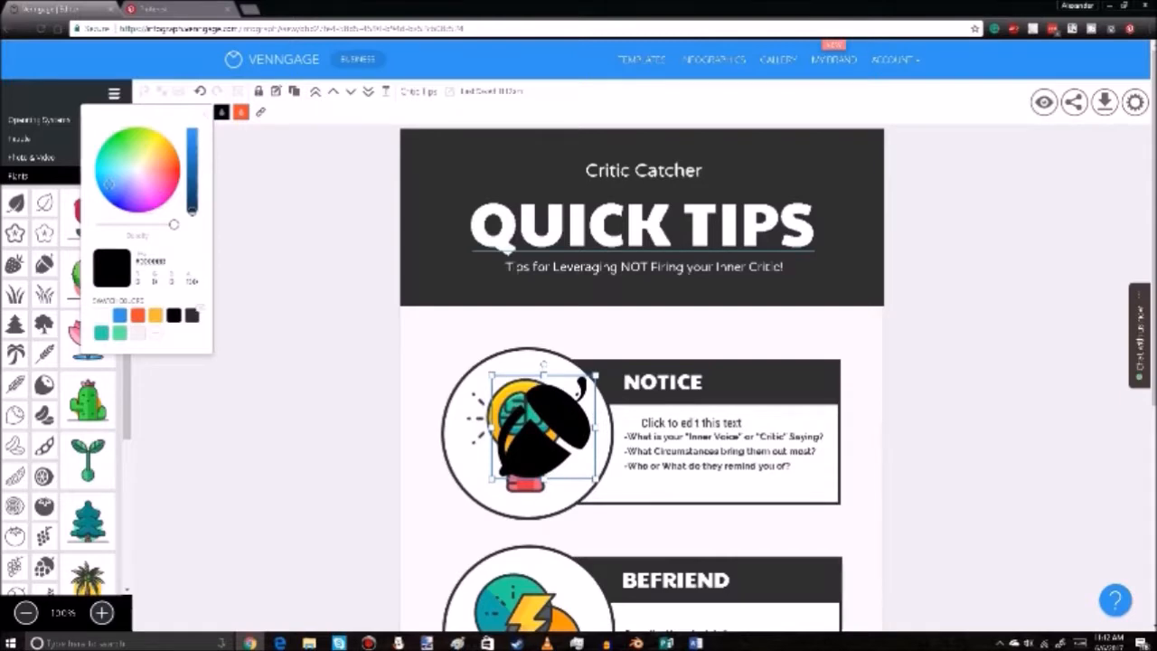
click(192, 315)
Delete the light bulb icon and centre the acorn in the Notice circle
mouse_move(542, 425)
mouse_down()
mouse_move(447, 442)
mouse_move(529, 432)
mouse_up()
click(525, 429)
click(386, 91)
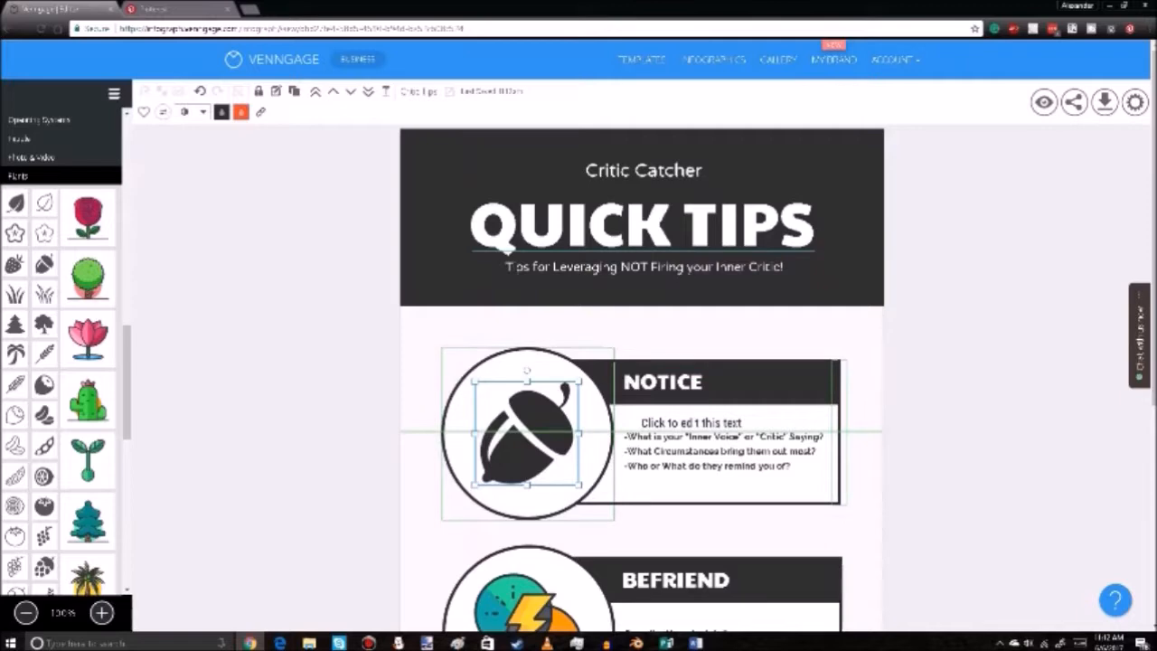
key(Escape)
Delete the placeholder text element above the first bullet line in the Notice box
scroll(641, 379, down, 3)
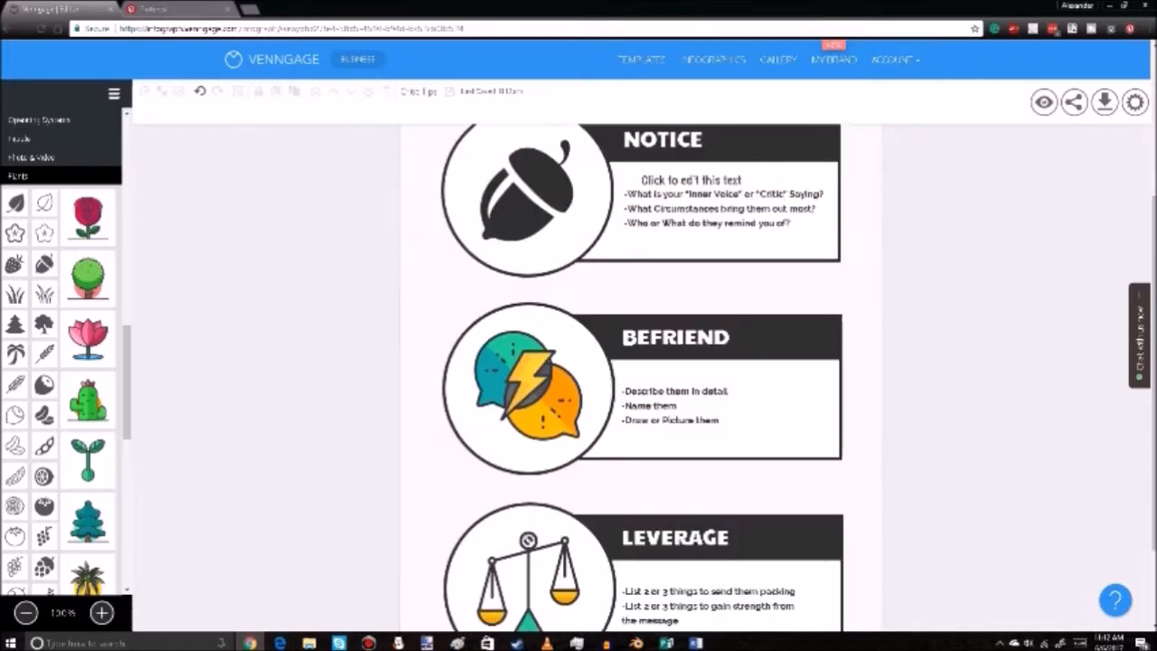
scroll(642, 379, up, 1)
click(723, 268)
click(703, 241)
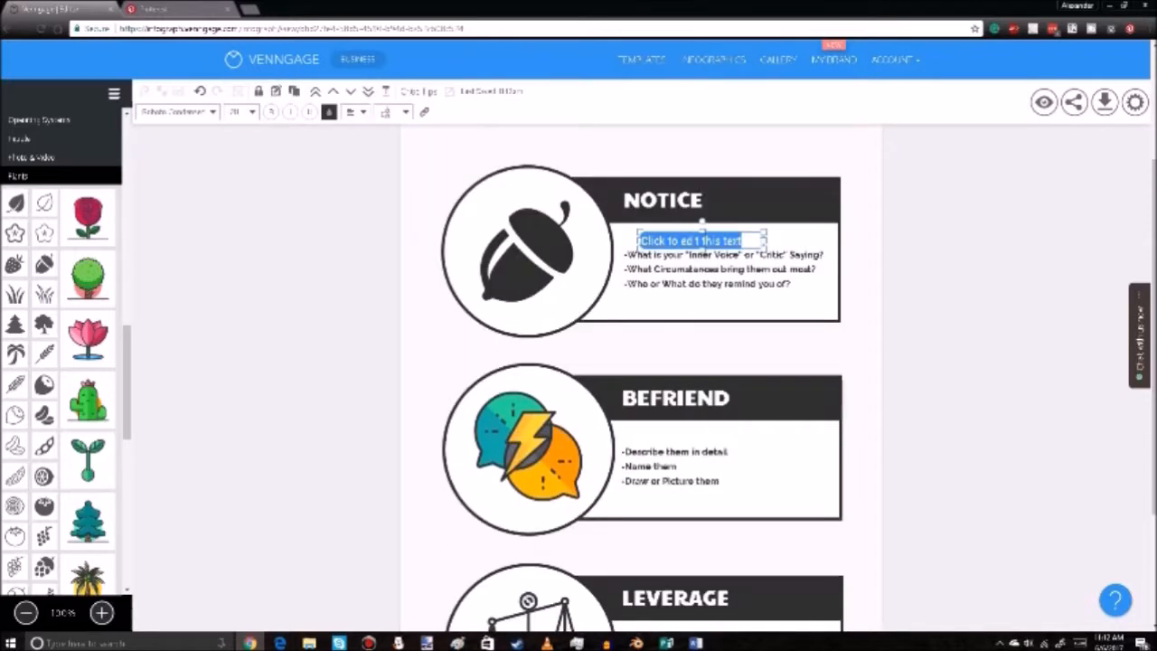
click(386, 91)
Collapse the Icons library and open the Plants category of the Pictograms library
drag(127, 379, 126, 365)
scroll(61, 352, up, 7)
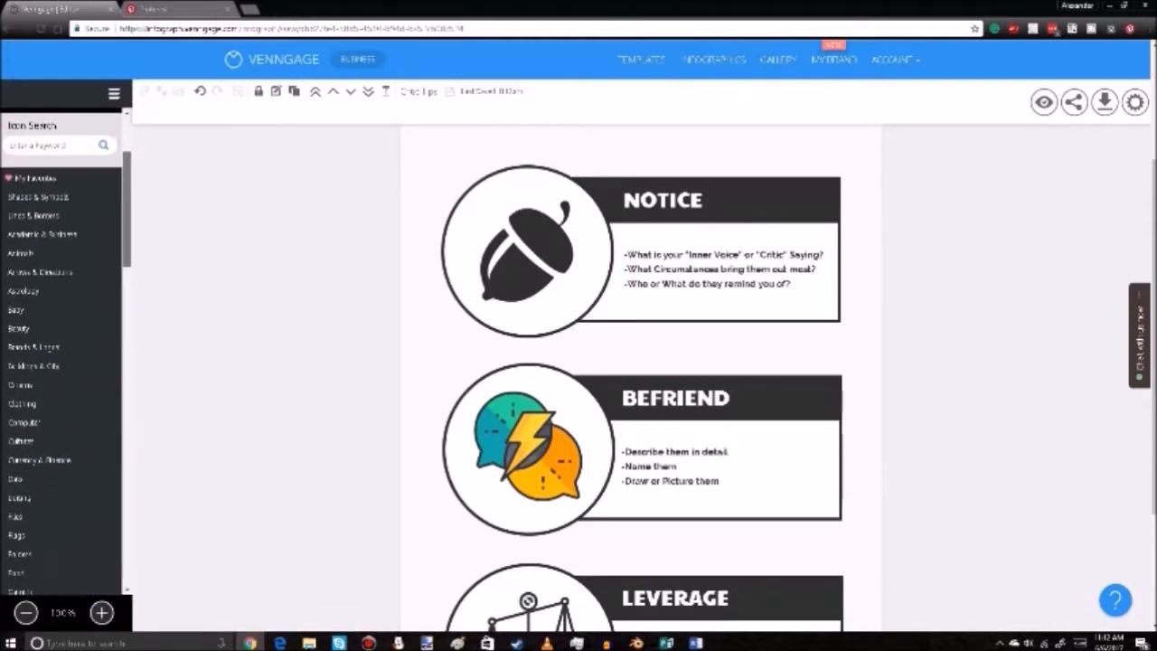
drag(126, 209, 126, 174)
click(61, 237)
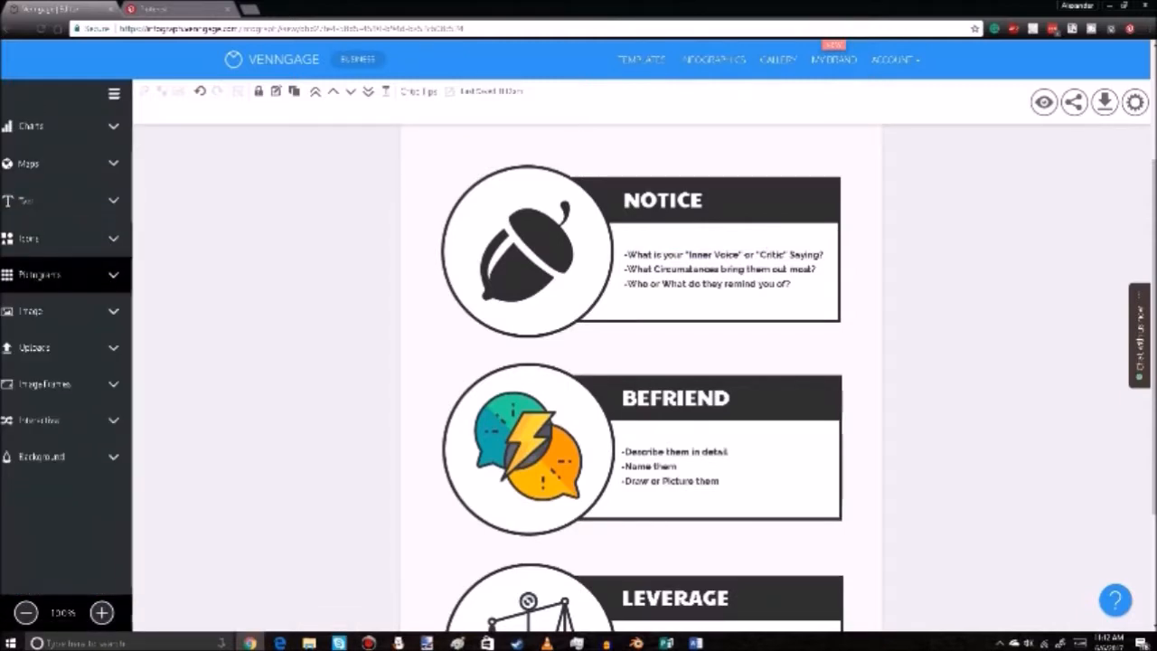
click(61, 276)
scroll(55, 425, down, 5)
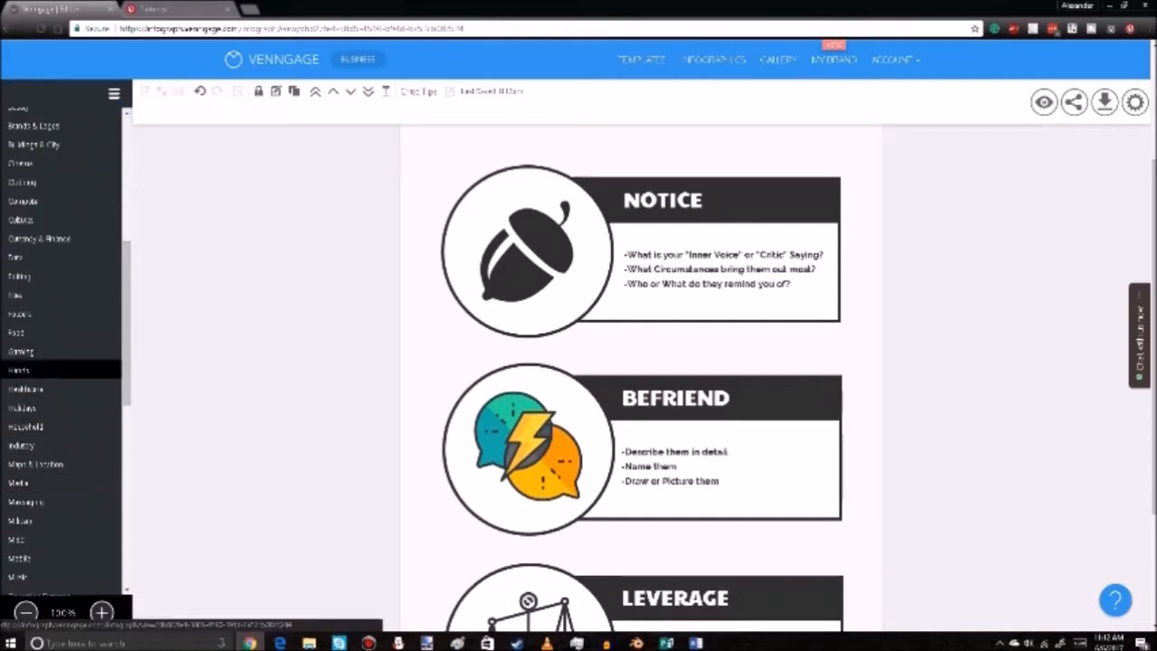
scroll(63, 352, down, 4)
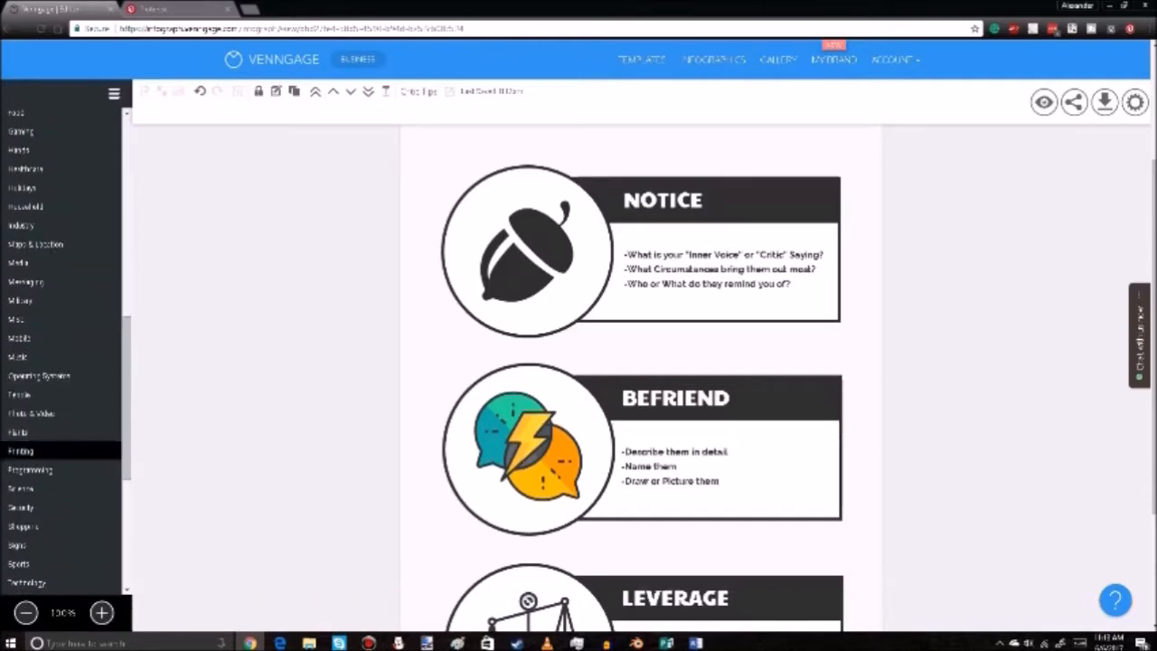
click(43, 432)
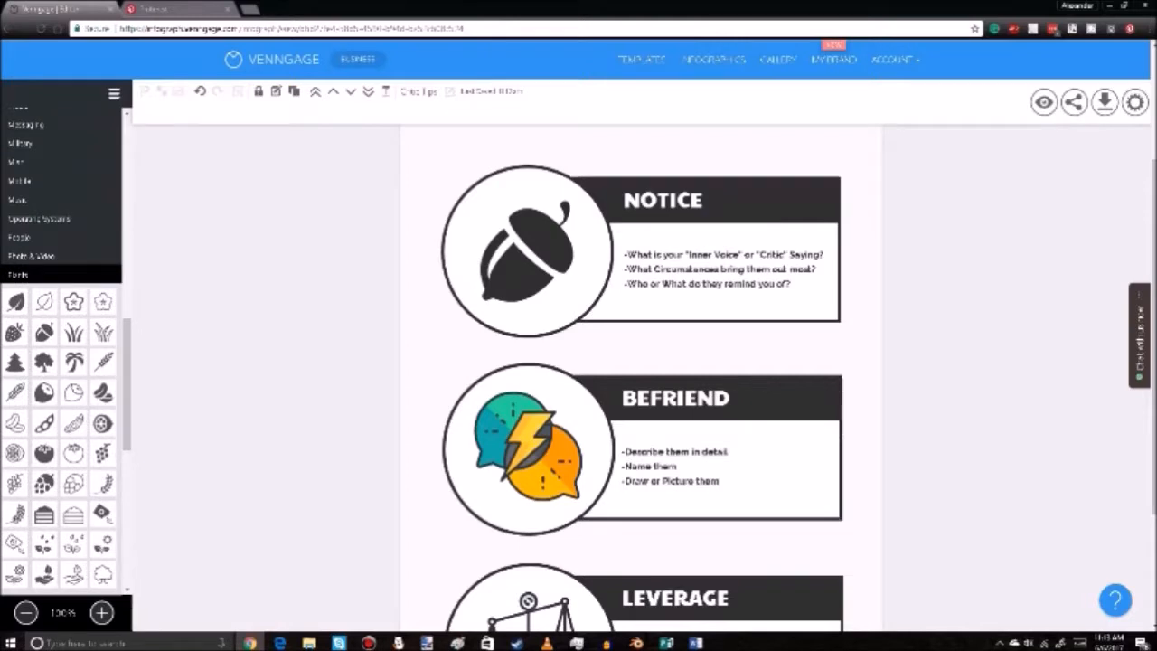
Add a pictogram of the solid acorn and move it off the page, beside the header and Notice section
click(45, 332)
drag(546, 358, 682, 249)
scroll(682, 249, up, 2)
drag(682, 431, 281, 346)
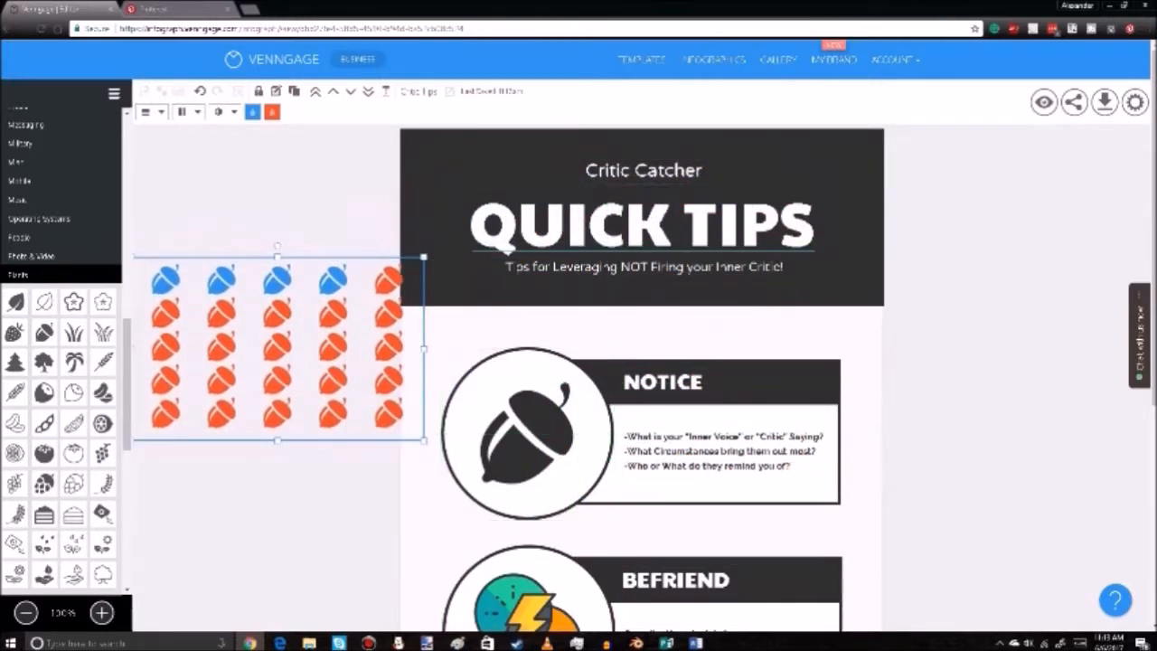
right_click(290, 342)
click(278, 346)
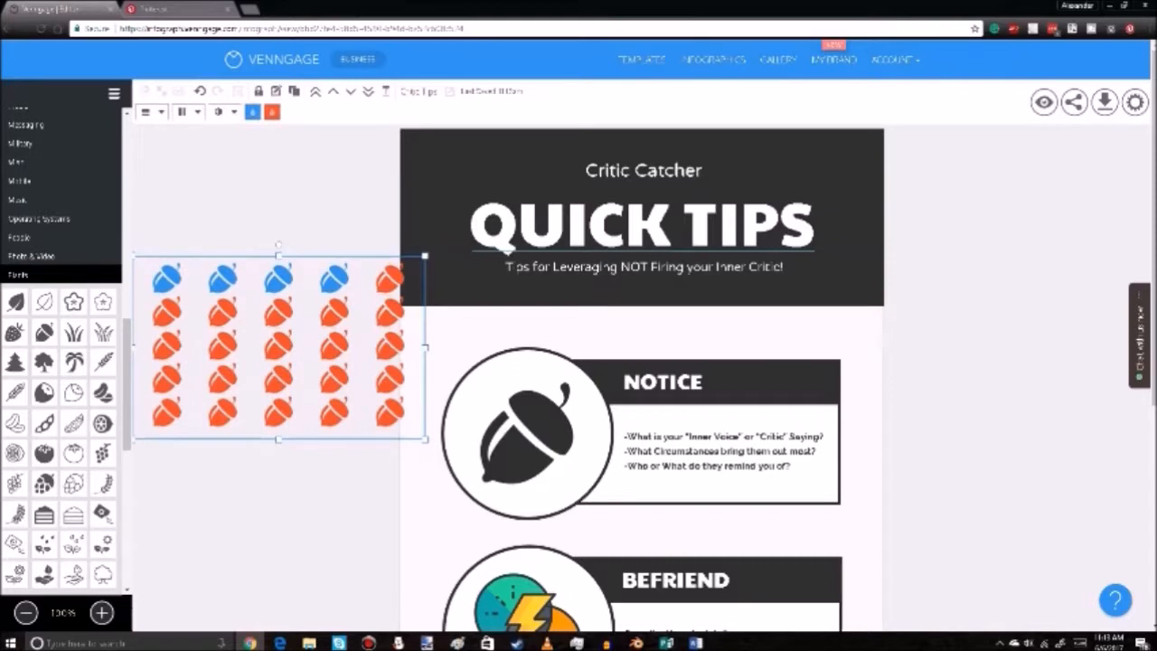
Set the filled share of the acorn pictogram to 30 percent
click(226, 112)
drag(235, 147, 235, 156)
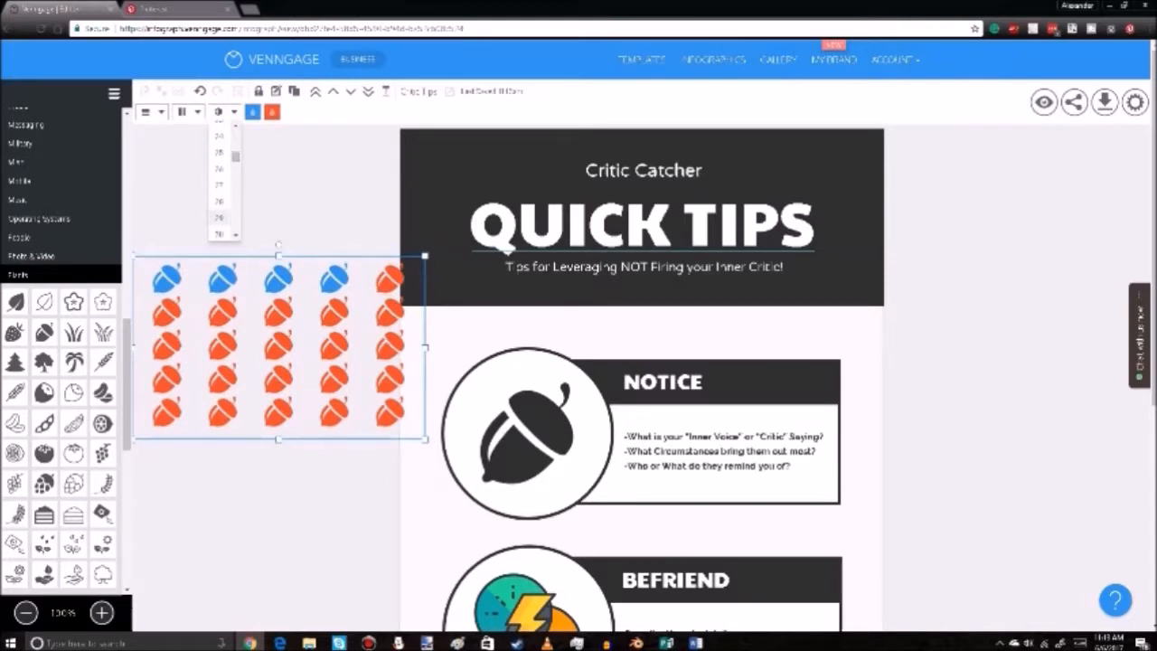
click(219, 233)
click(226, 112)
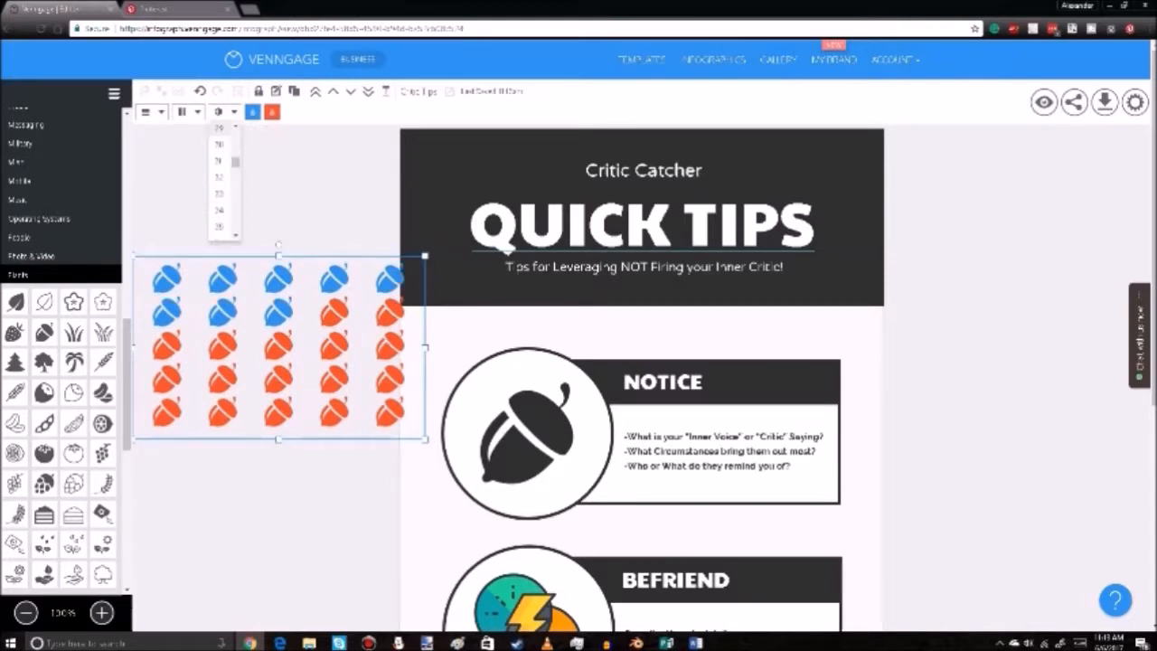
drag(235, 165, 235, 192)
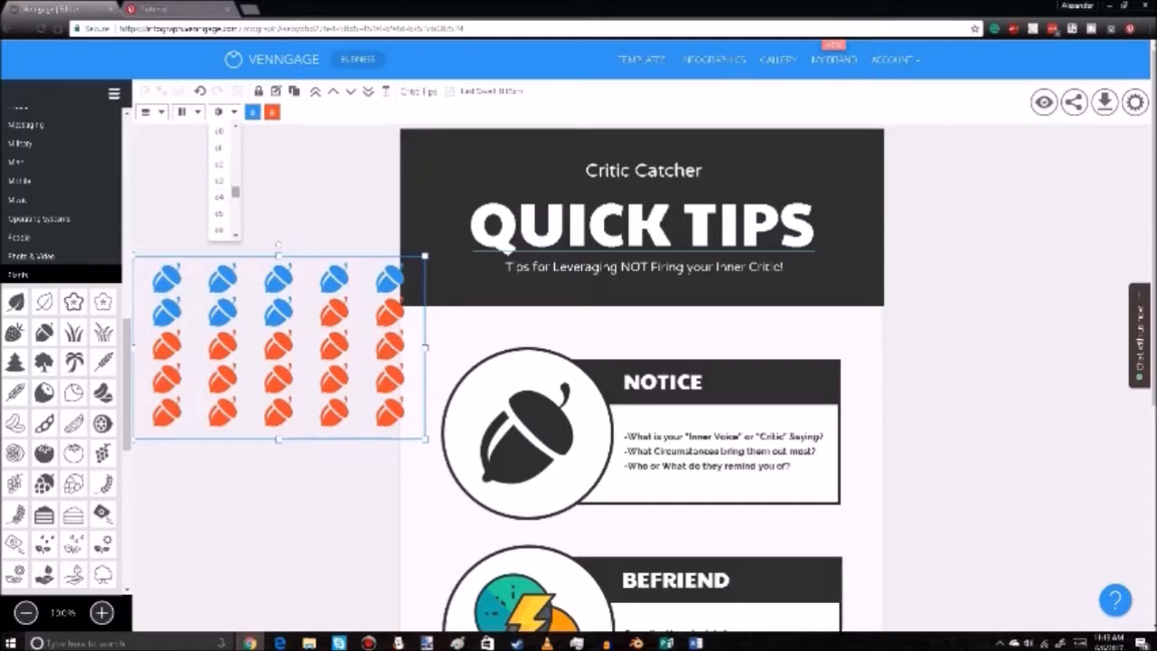
scroll(224, 181, down, 3)
scroll(224, 181, up, 5)
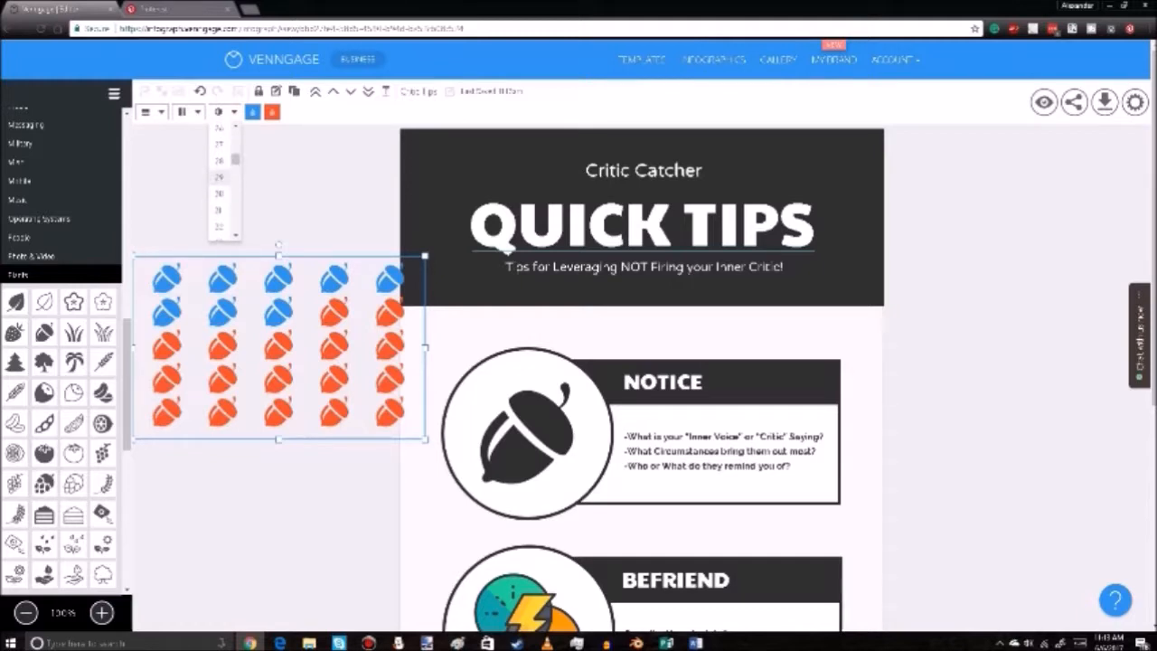
click(218, 193)
Move the acorn pictogram slightly higher beside the header, try enlarging it over the Notice circle, and revert the enlargement
drag(278, 347, 296, 314)
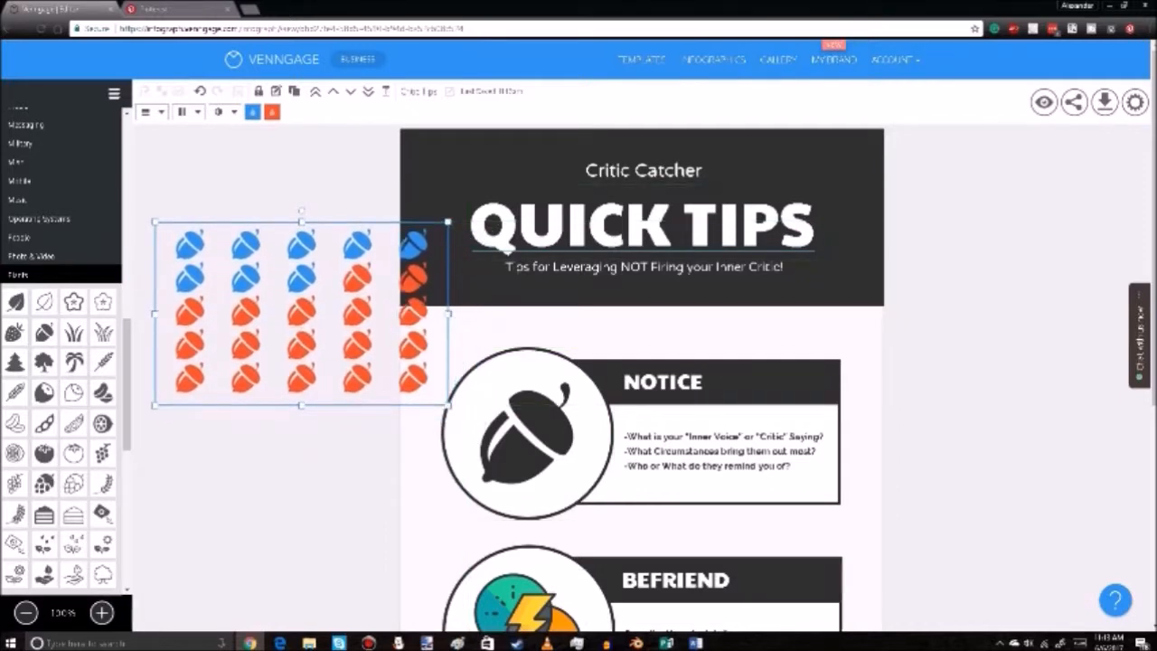
drag(448, 404, 539, 452)
key(ctrl+z)
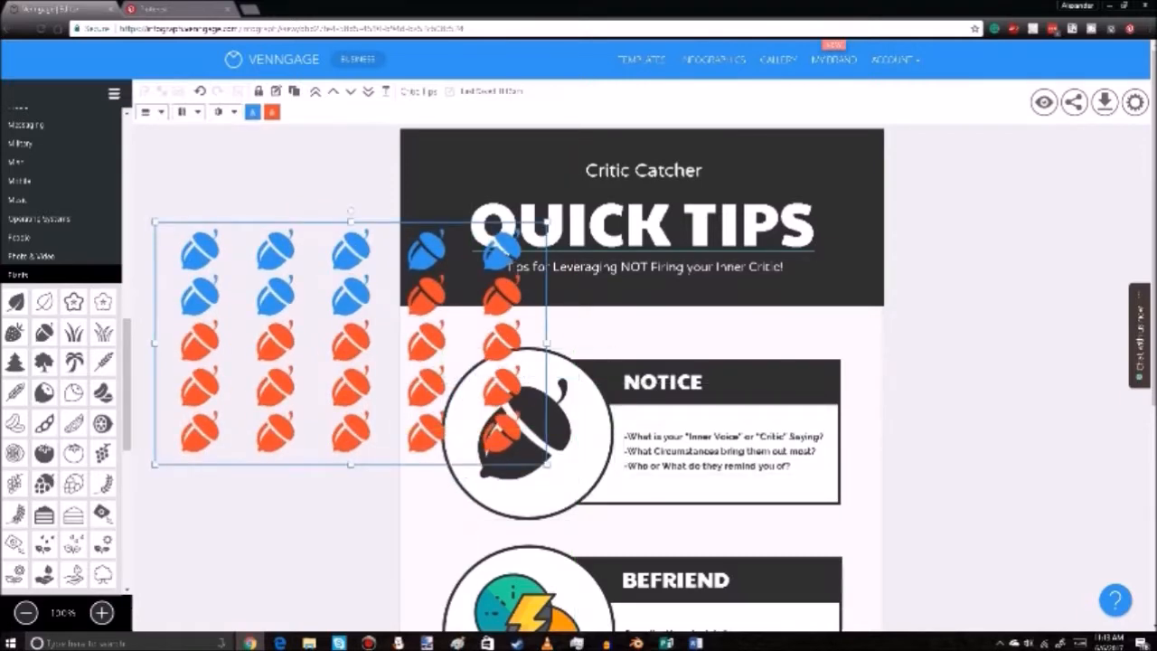
key(ctrl+z)
key(ctrl+z)
key(ctrl+z)
Increase the acorn pictogram to 11 columns and then to 20 columns, keeping its five rows
click(190, 111)
scroll(185, 177, down, 1)
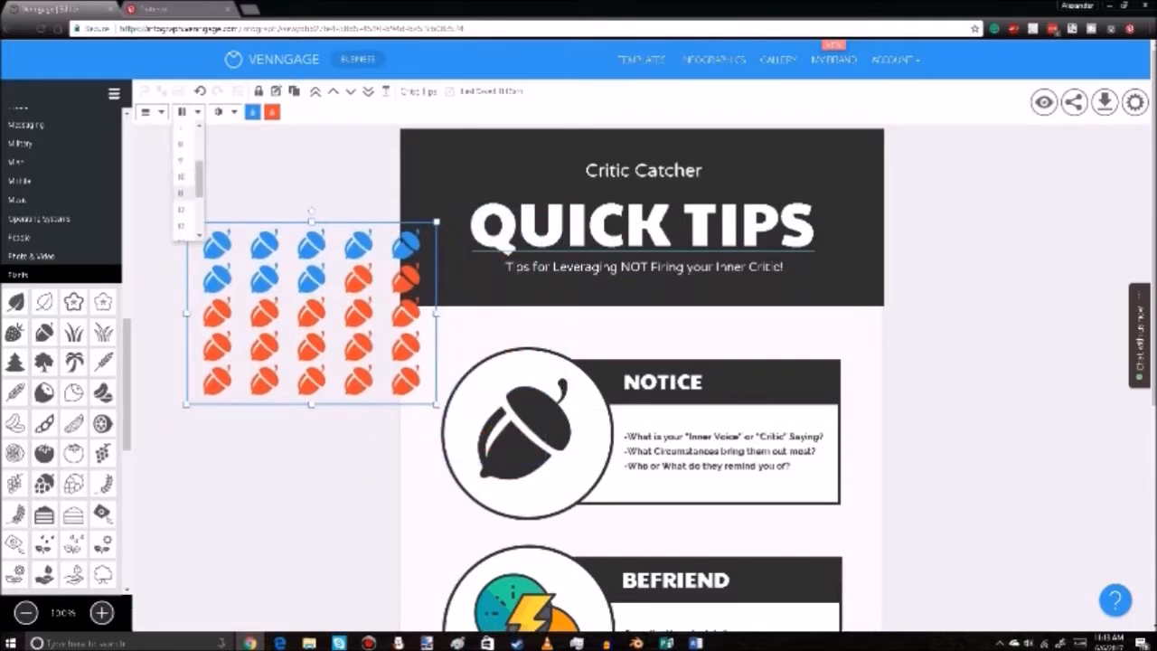
click(182, 193)
click(190, 111)
scroll(185, 181, down, 3)
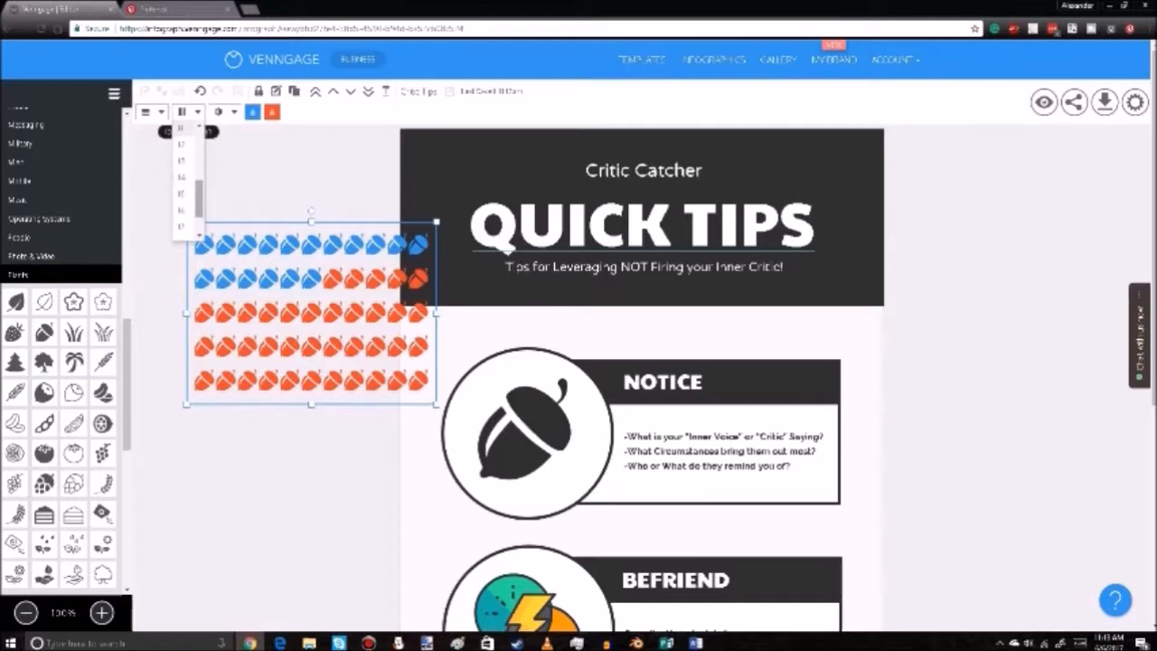
click(182, 233)
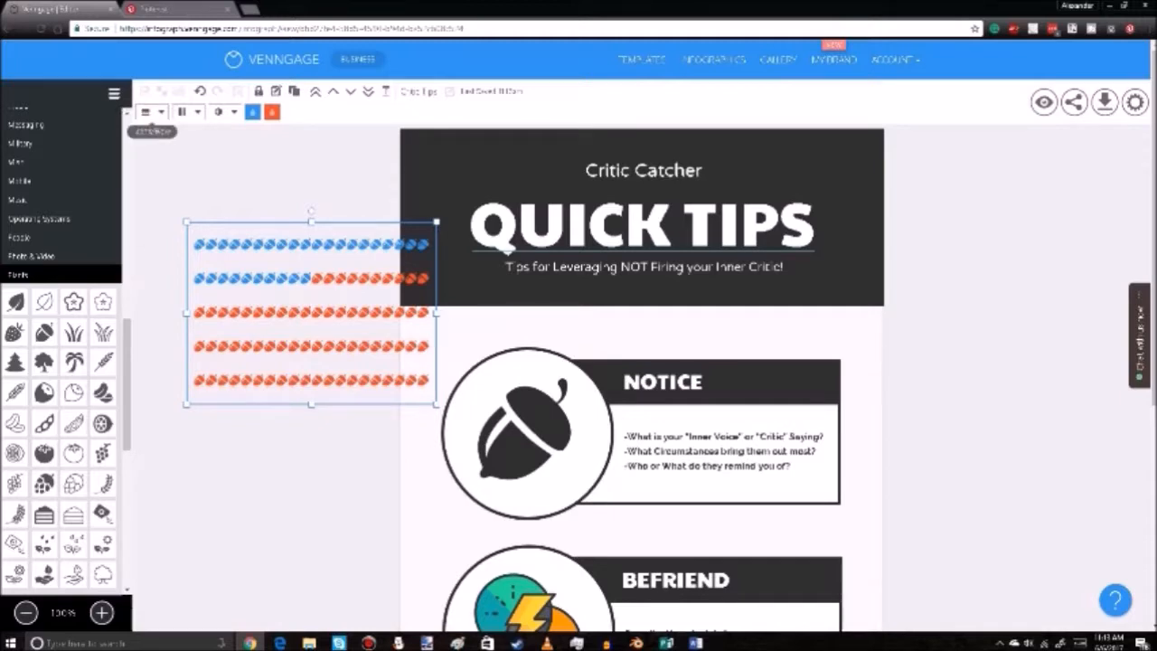
click(156, 111)
click(311, 172)
click(311, 313)
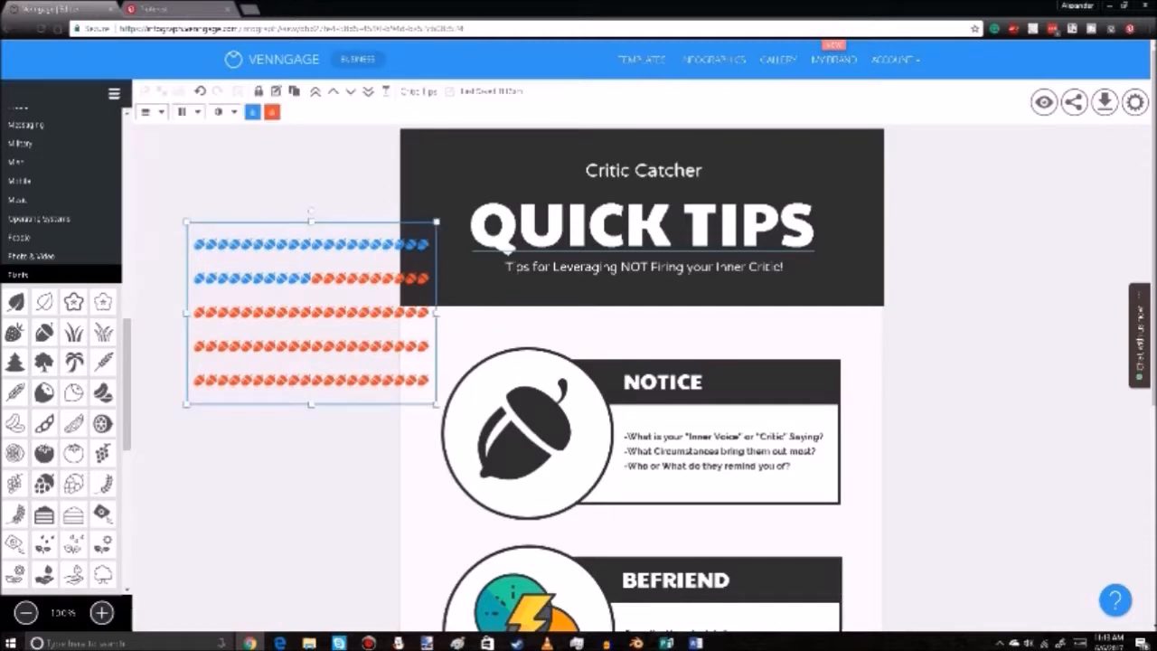
Delete the acorn pictogram and collapse the Pictograms library
click(386, 91)
scroll(61, 353, up, 8)
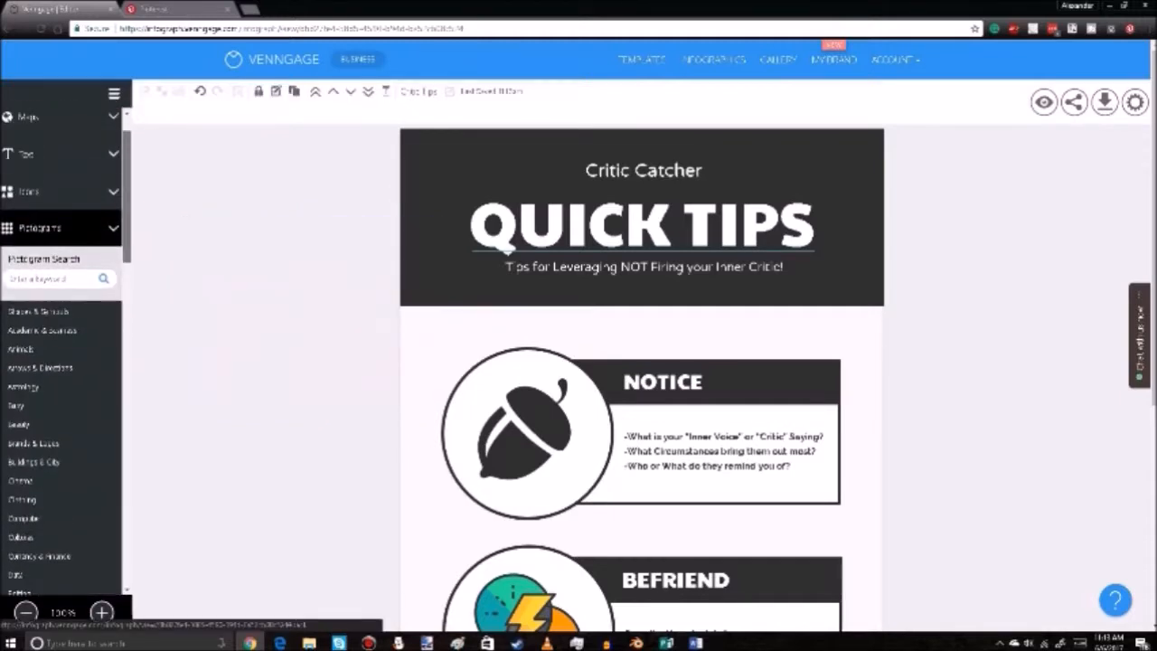
click(64, 227)
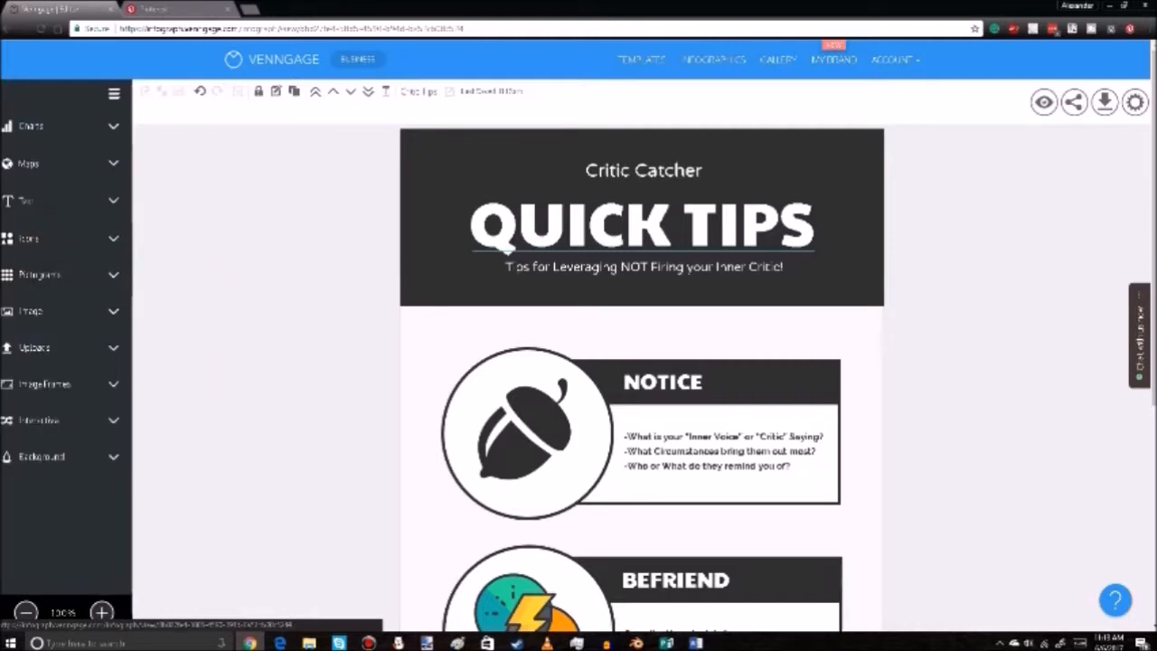
Search the Image library for "dog" and look through the photos
click(55, 310)
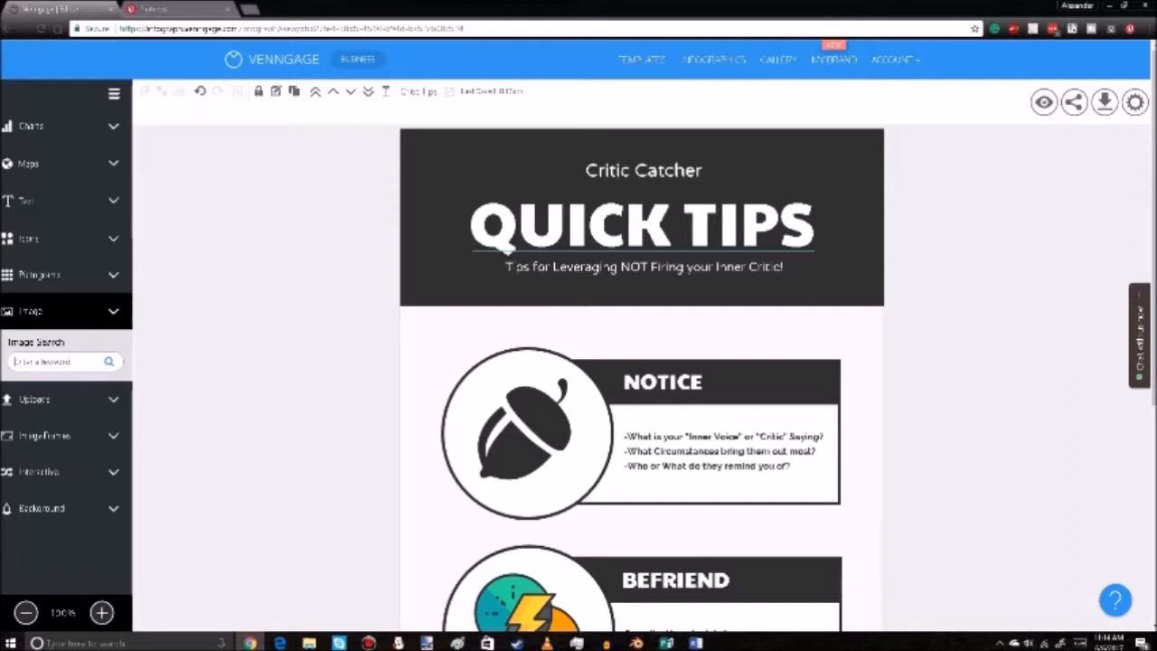
text(dou)
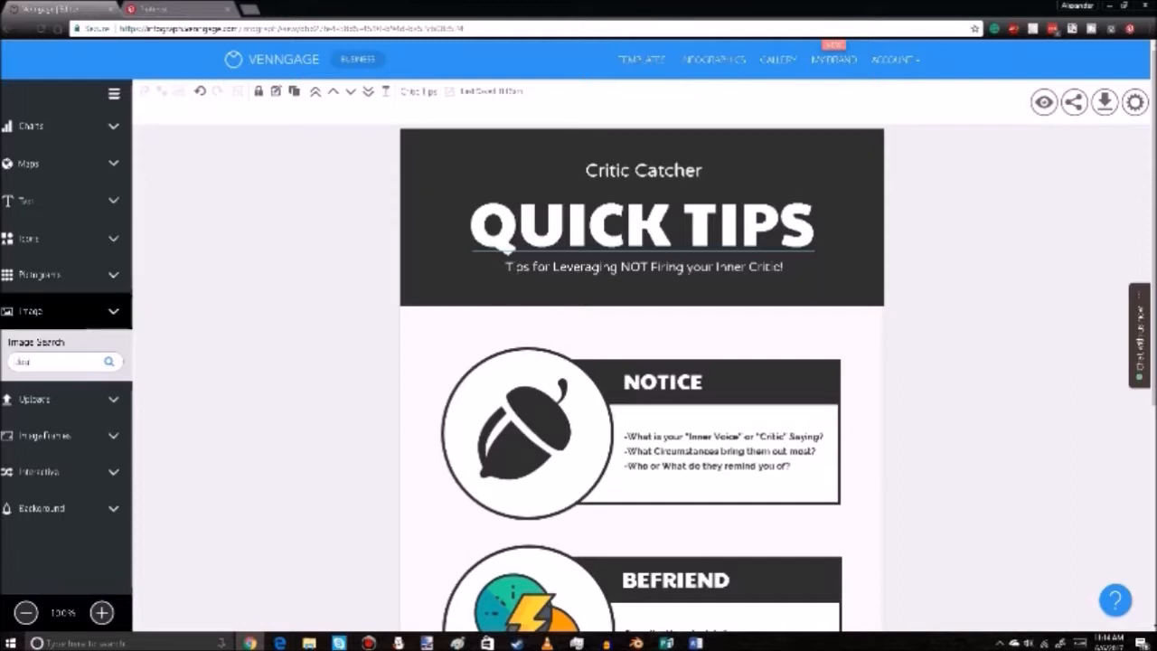
key(Return)
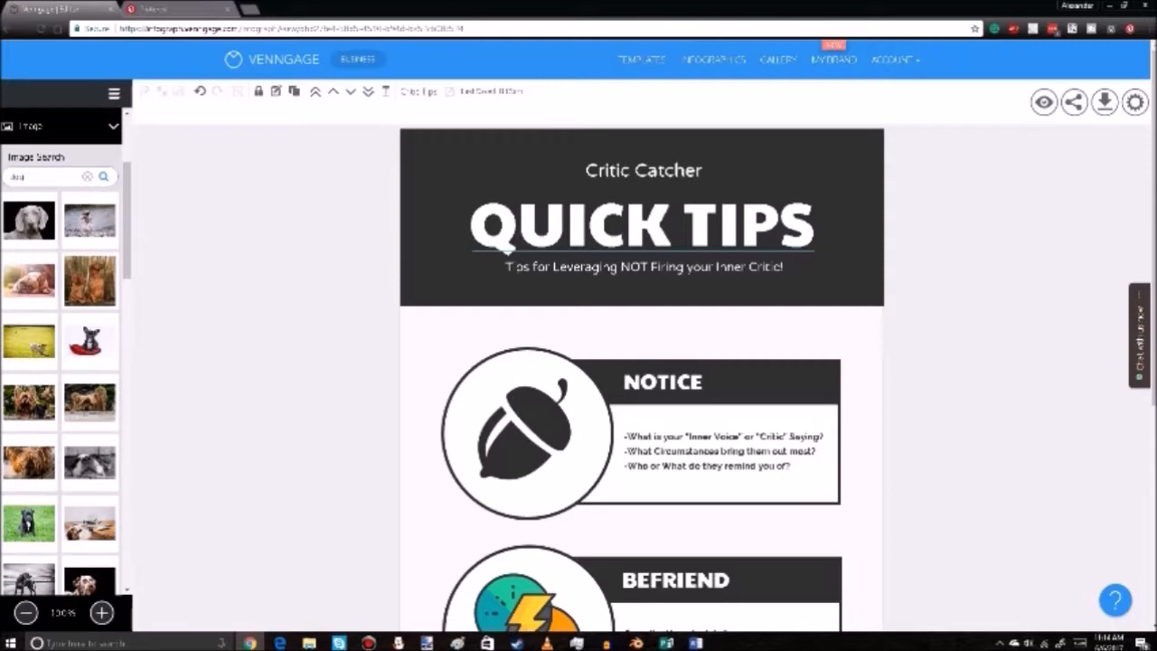
scroll(61, 361, down, 5)
scroll(60, 362, up, 8)
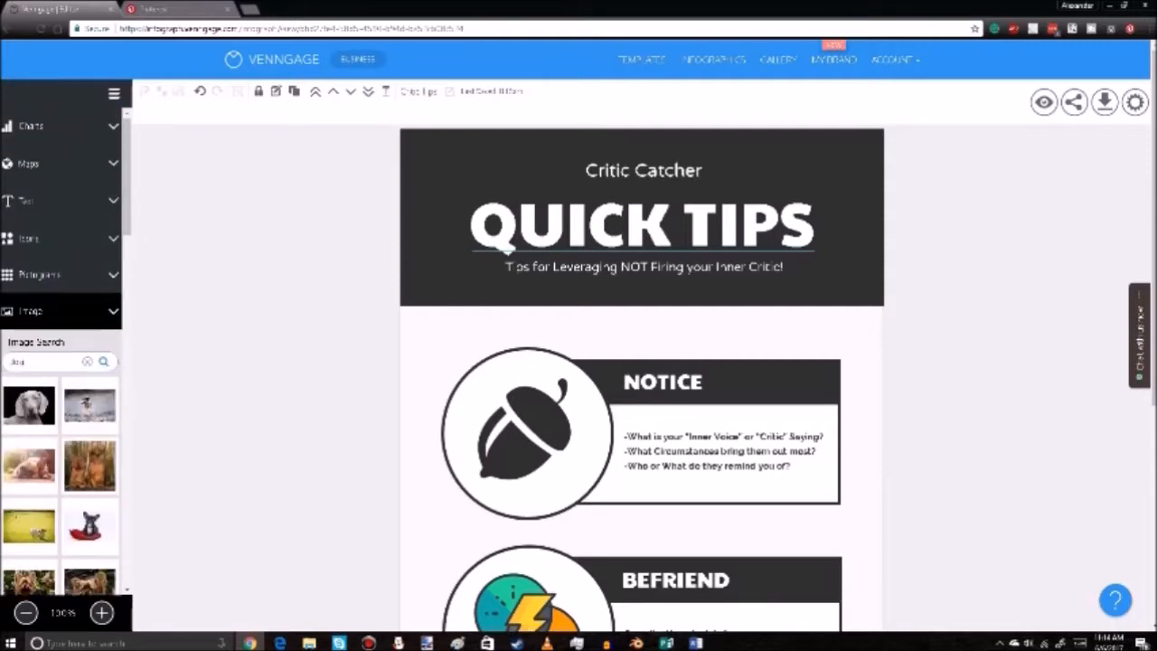
Add the photo of the grey dog on black, shrink it to the Notice box's height and align it with the box's right end
drag(29, 405, 656, 357)
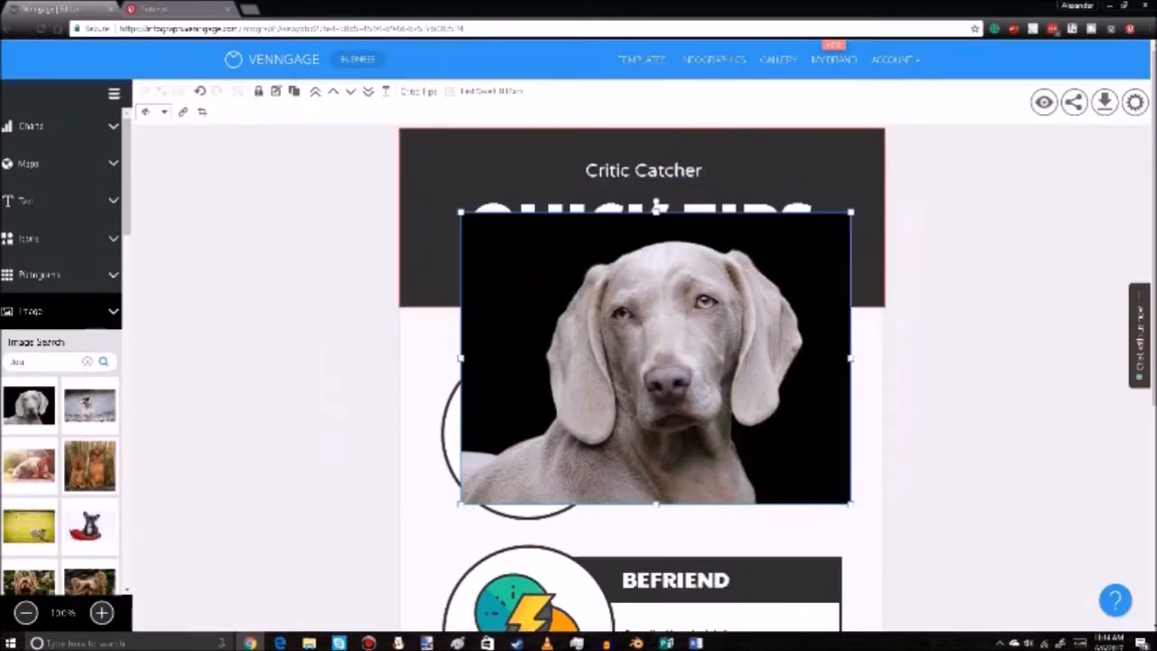
drag(850, 212, 746, 289)
drag(604, 396, 729, 422)
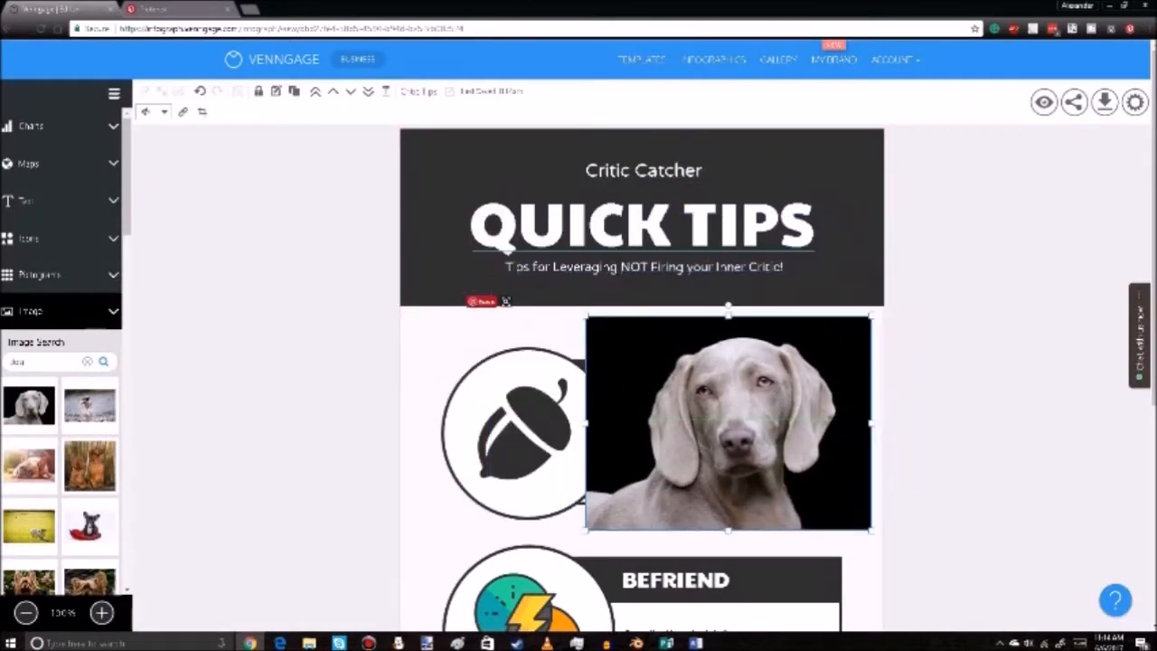
drag(871, 529, 787, 467)
drag(687, 392, 743, 426)
drag(843, 502, 835, 496)
drag(738, 424, 747, 430)
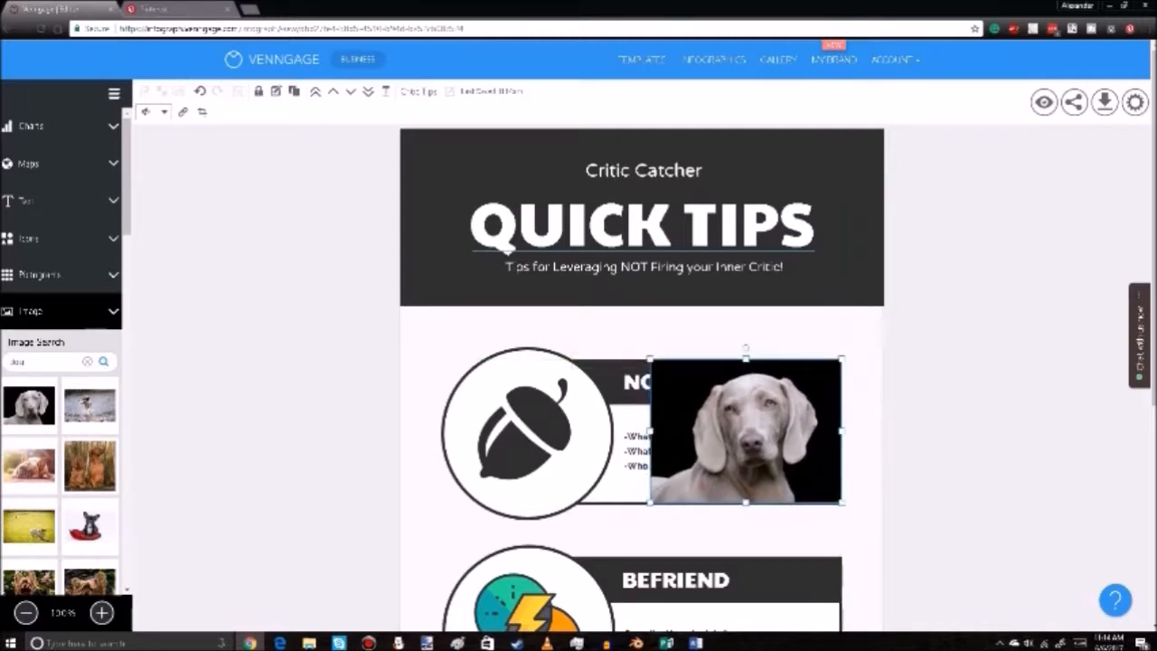
key(Escape)
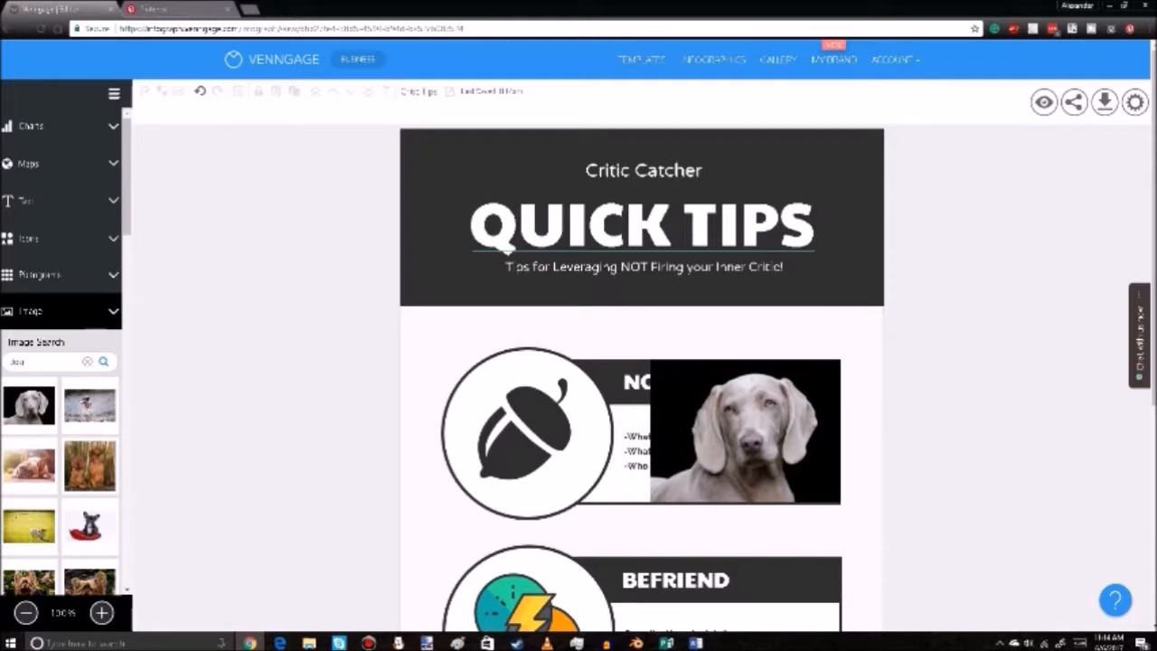
Look over the Uploads library with its image upload options and collapse it again
click(61, 311)
click(61, 347)
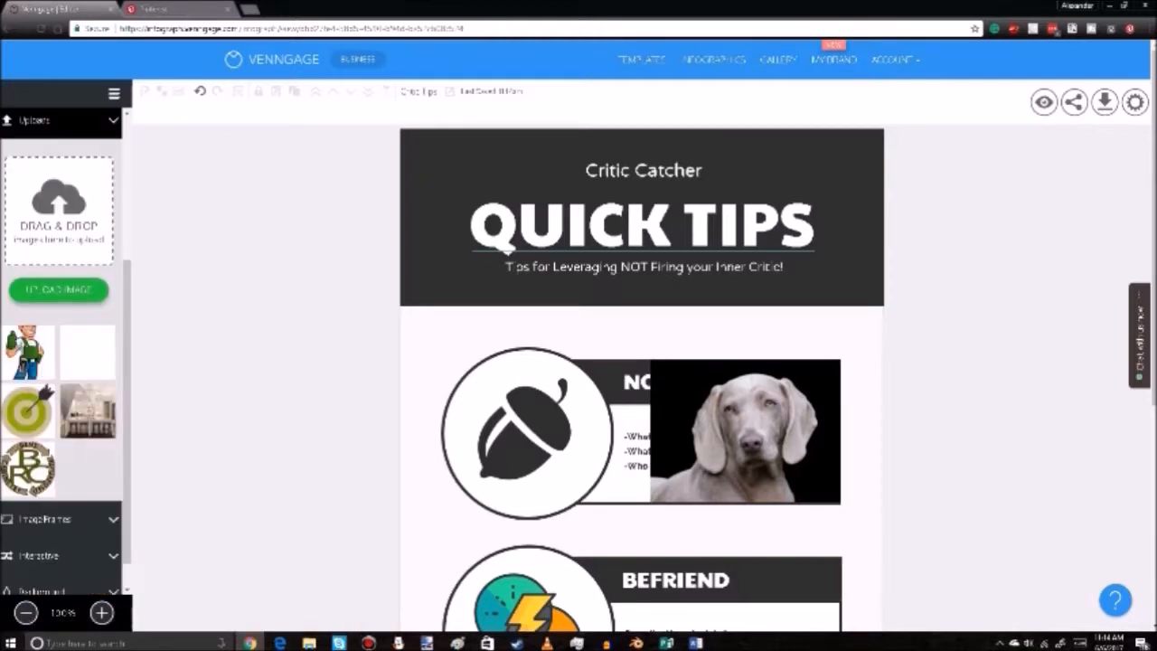
scroll(61, 352, up, 1)
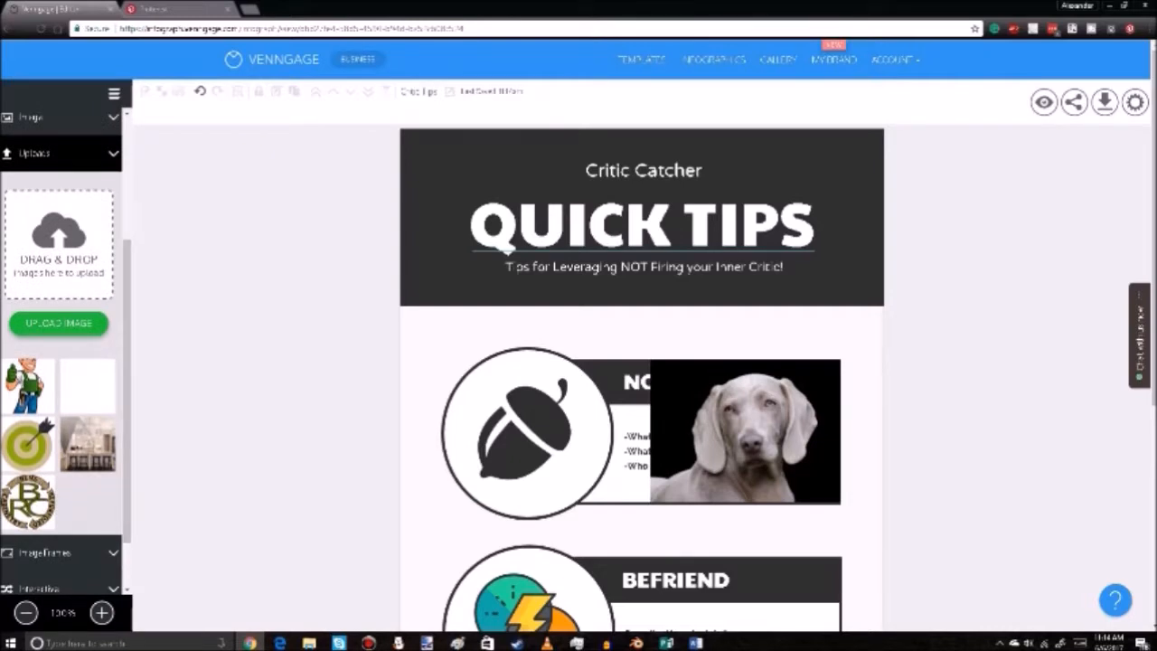
scroll(60, 353, up, 1)
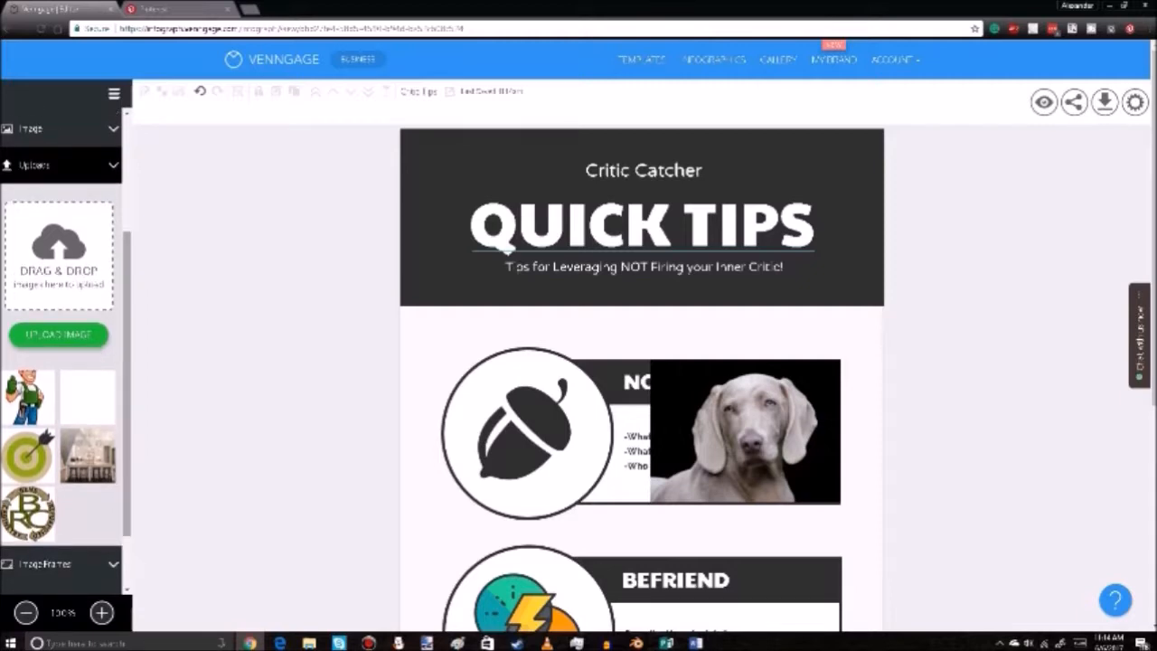
click(55, 165)
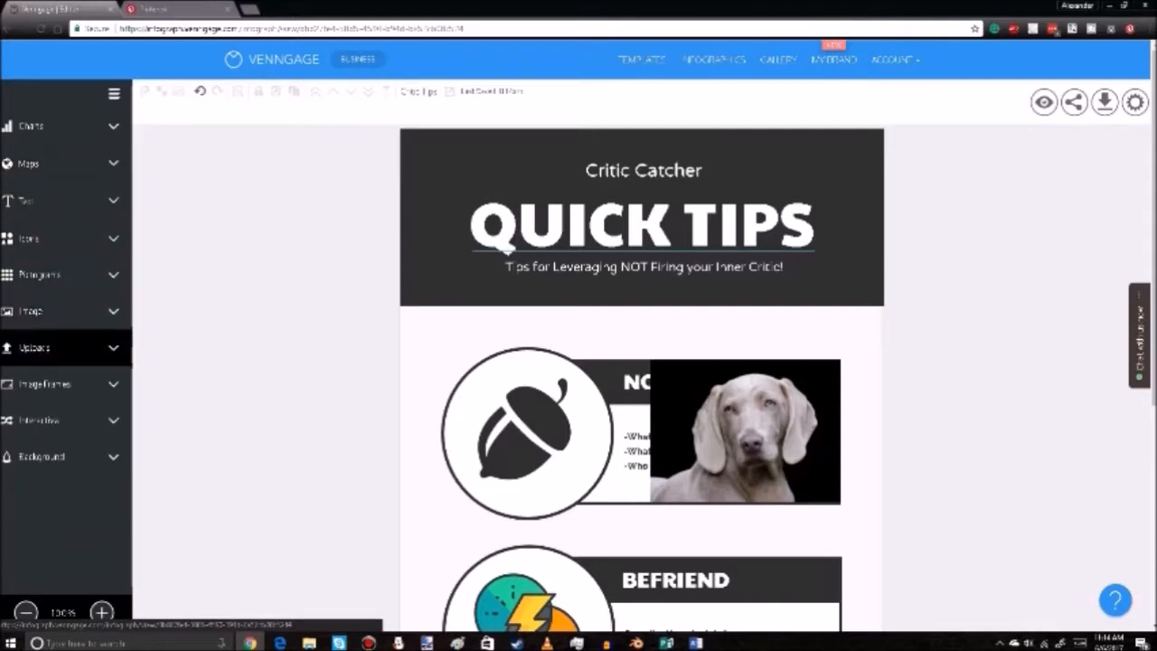
Add a Circle Frame from the Image Frames library over the Notice box and place the dog photo inside it
click(54, 384)
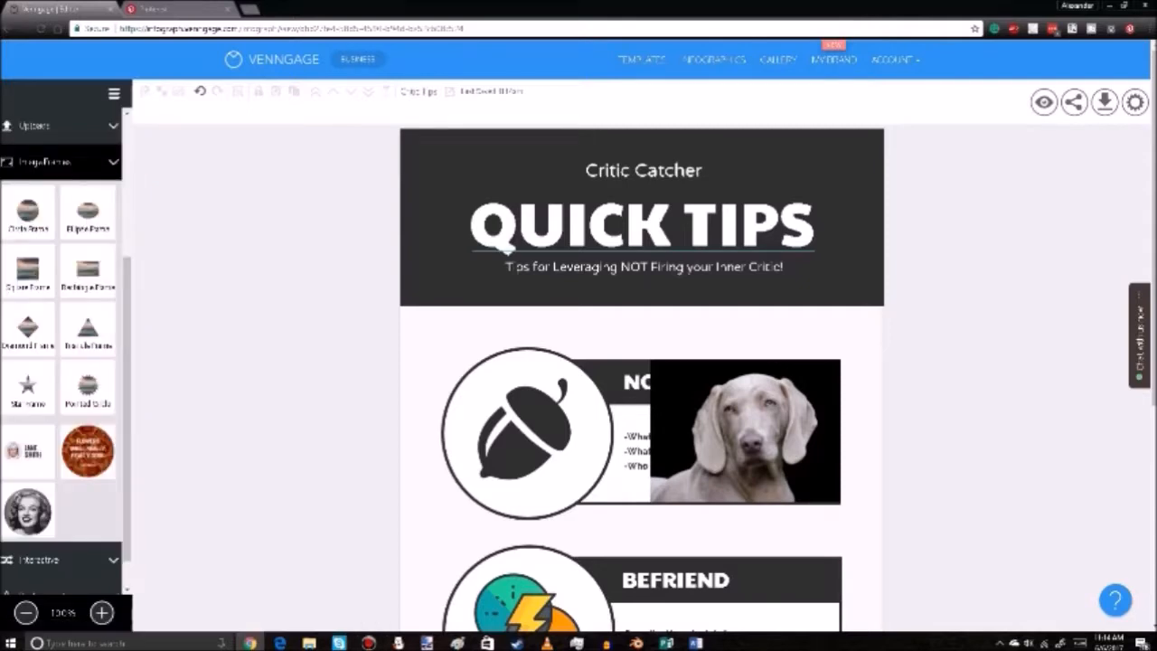
scroll(63, 362, up, 3)
drag(27, 316, 744, 443)
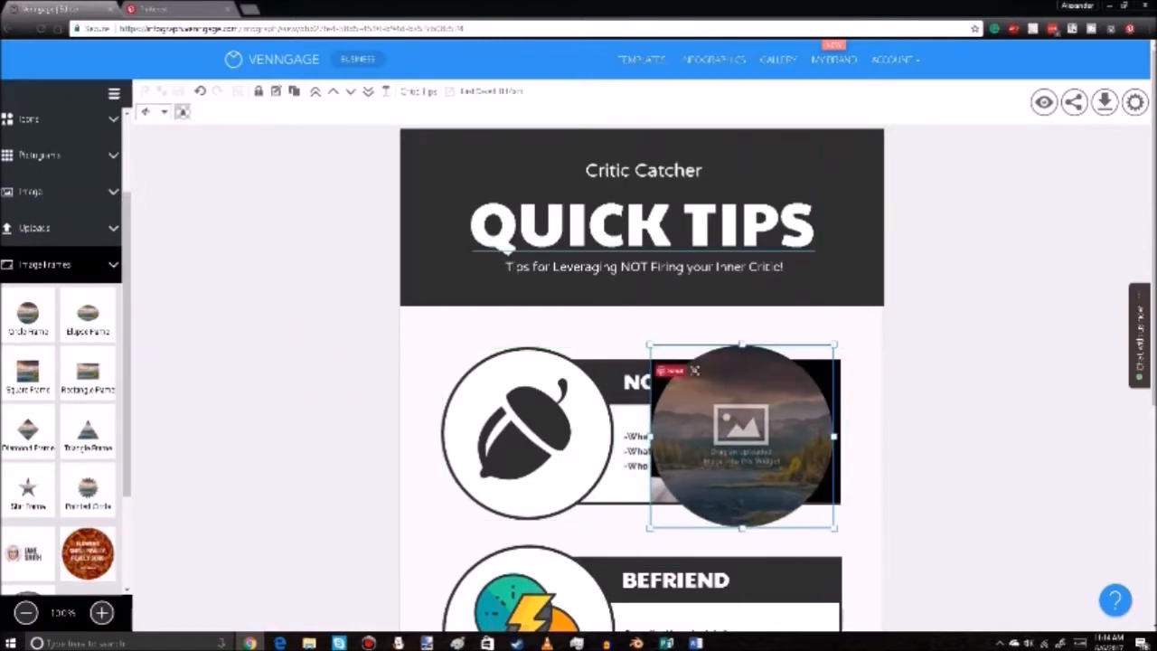
mouse_move(744, 443)
mouse_down()
mouse_move(739, 457)
mouse_move(728, 448)
mouse_up()
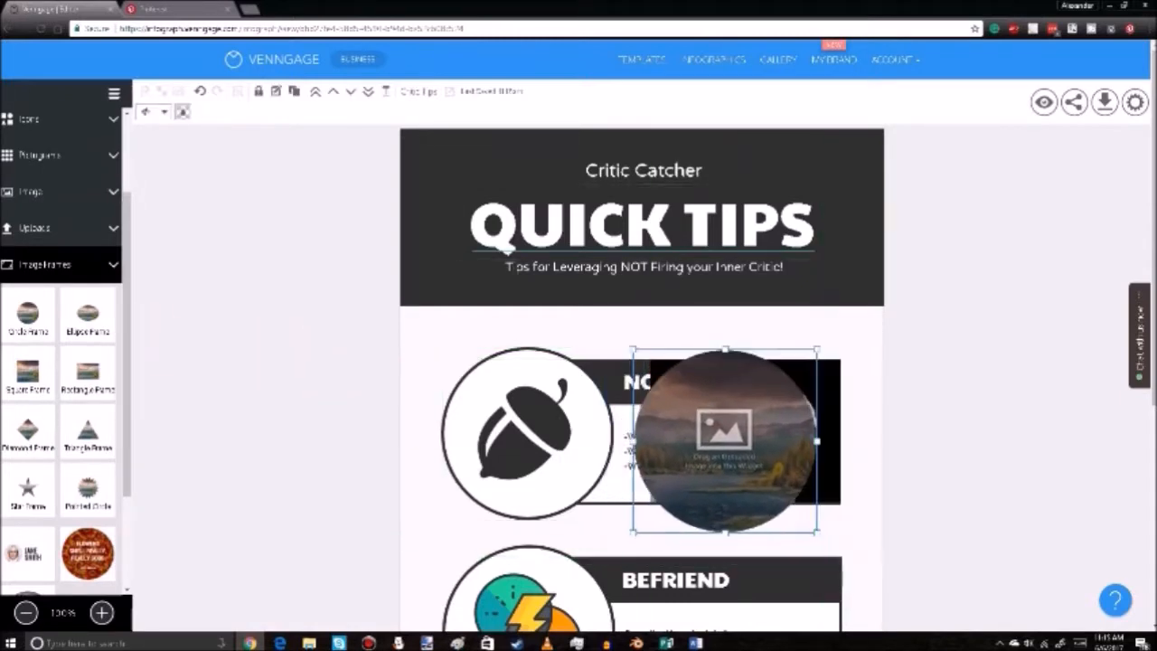
drag(827, 398, 769, 410)
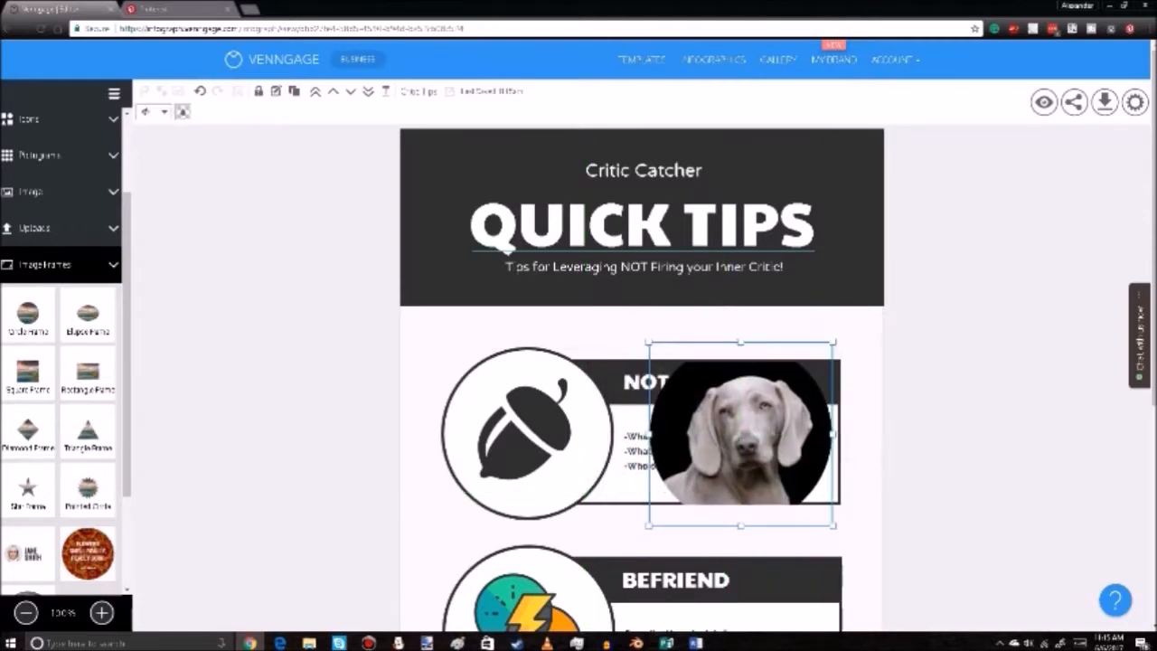
Enlarge the circle frame, then reposition and enlarge the dog photo inside it until it fills the frame
drag(832, 342, 970, 254)
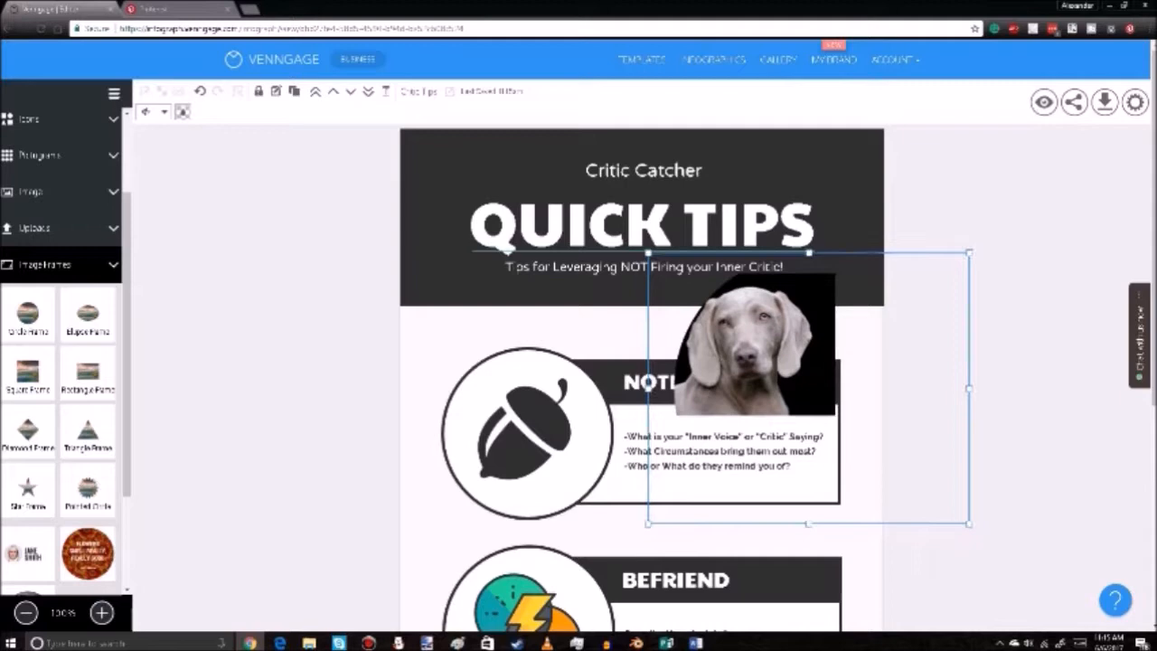
double_click(754, 353)
drag(739, 344, 795, 393)
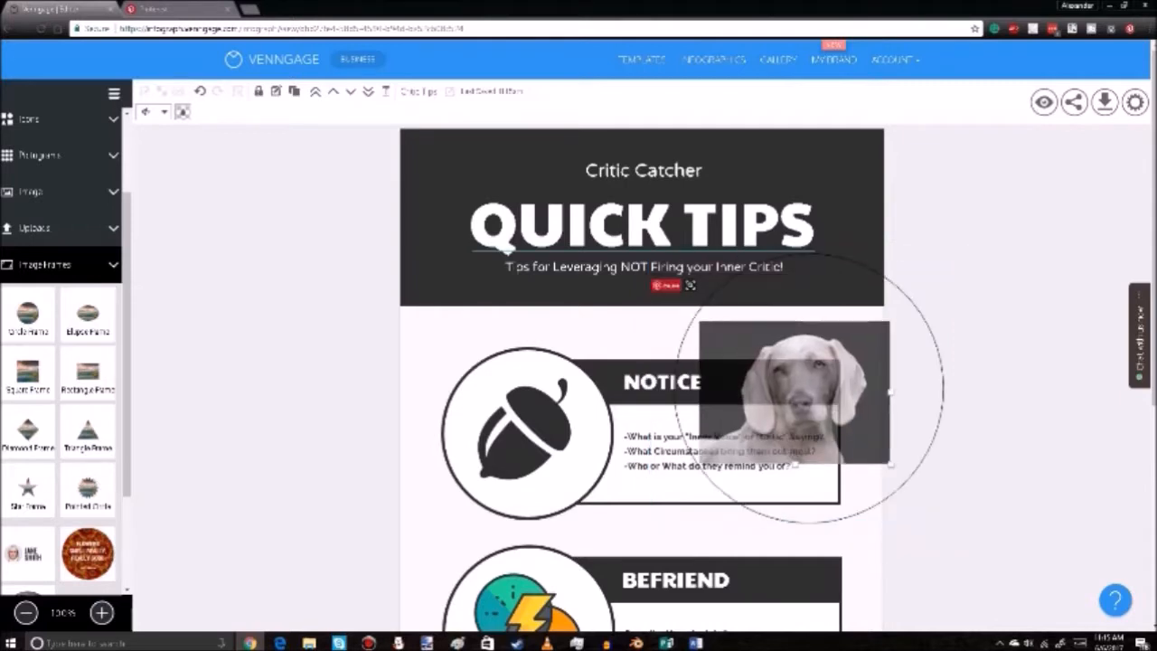
drag(890, 464, 790, 391)
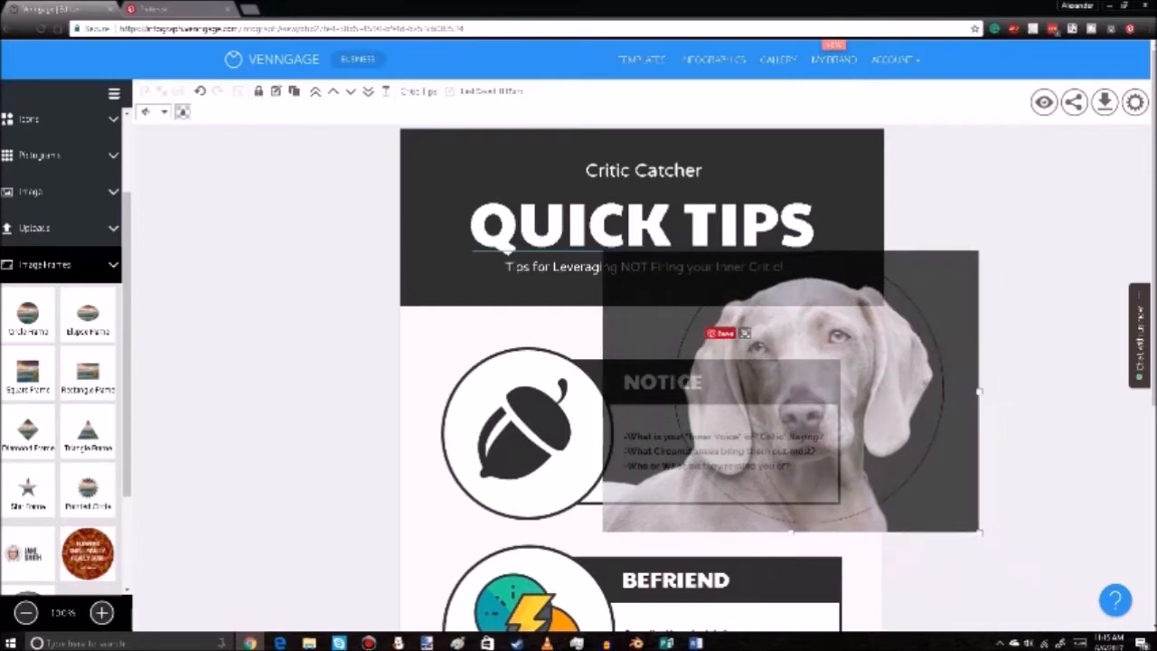
click(1003, 425)
Shrink the circle frame and the dog photo within it, and move the framed photo over the acorn in the Notice circle
click(809, 389)
drag(968, 253, 885, 323)
drag(769, 422, 727, 399)
double_click(728, 399)
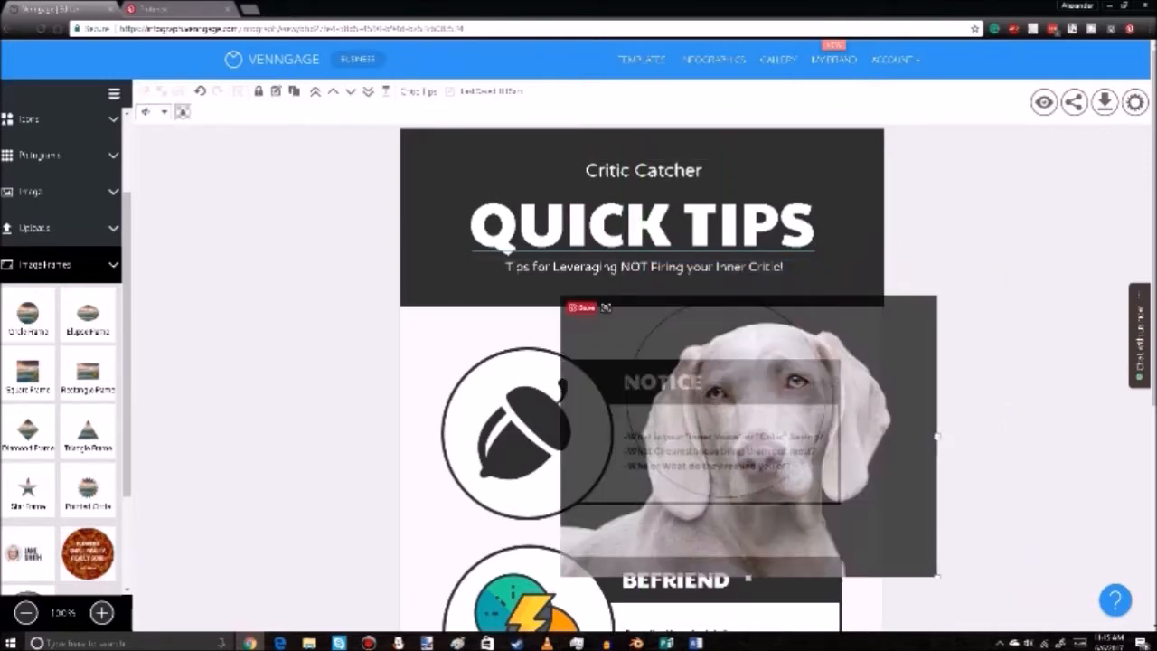
drag(936, 577, 841, 509)
drag(723, 407, 517, 428)
click(894, 288)
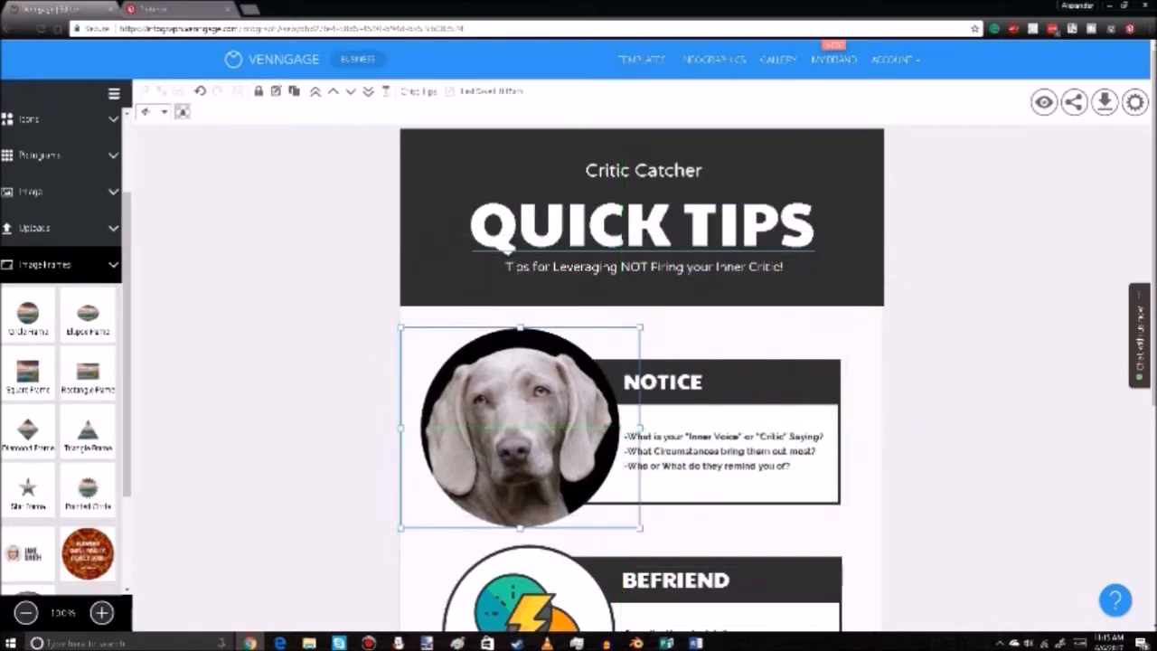
Shrink the circle frame and the dog photo inside it, and center the framed photo within the Notice circle
drag(640, 327, 613, 379)
double_click(520, 451)
drag(647, 589, 608, 560)
drag(491, 488, 517, 452)
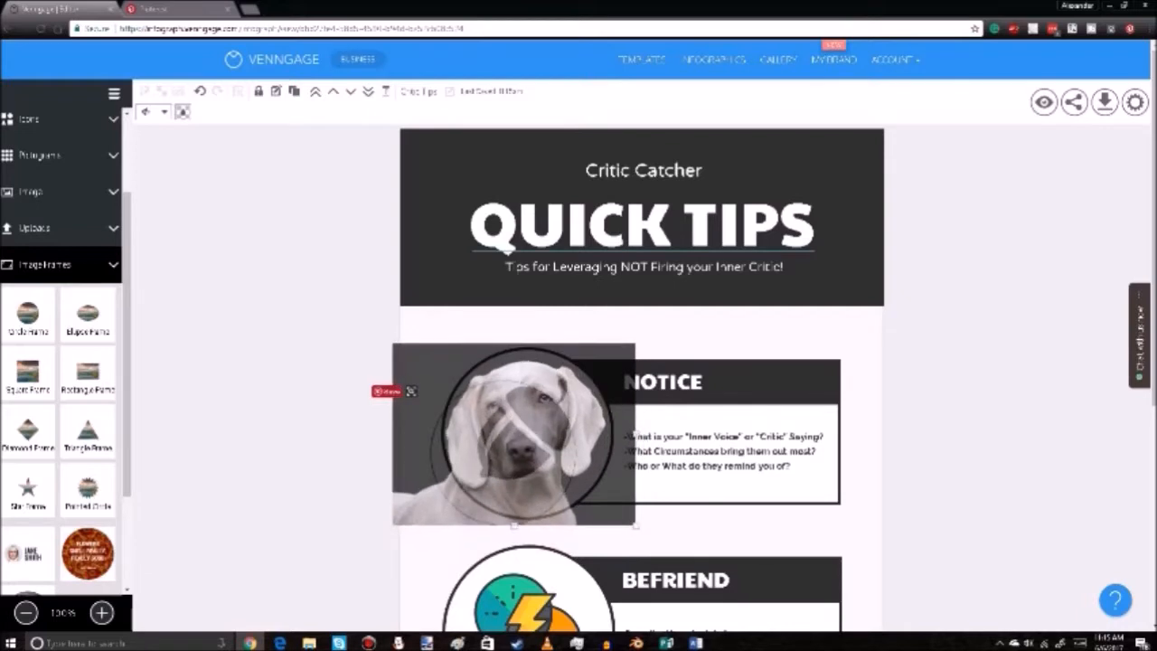
key(Escape)
double_click(512, 452)
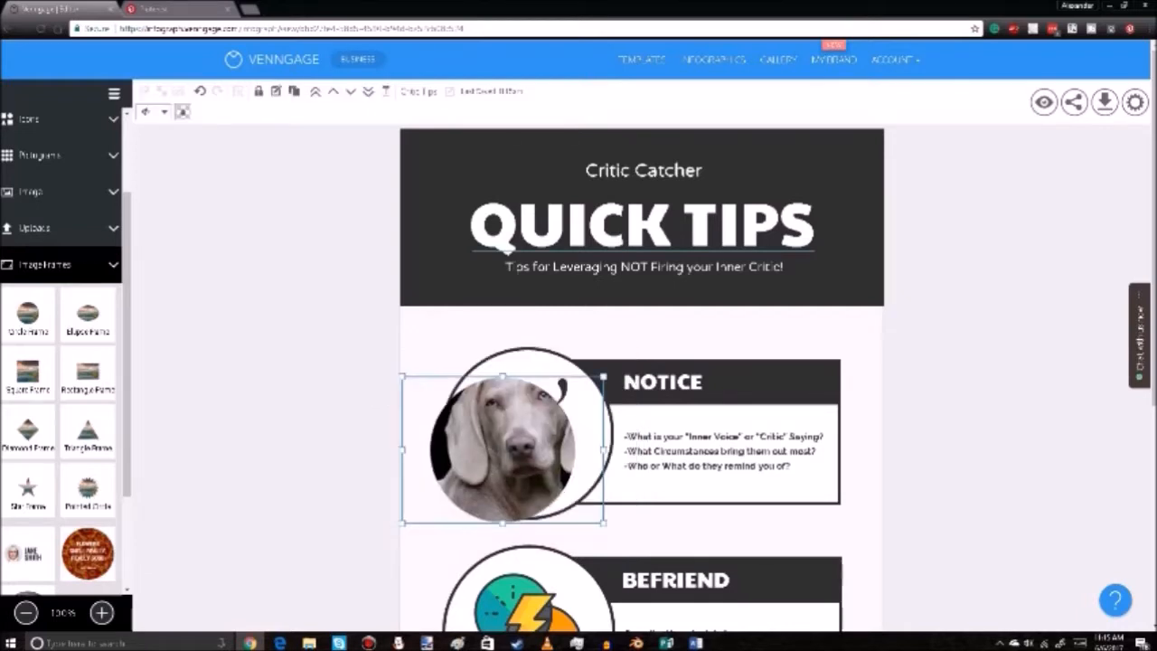
mouse_move(512, 452)
mouse_down()
mouse_move(497, 469)
mouse_move(521, 455)
mouse_up()
key(Escape)
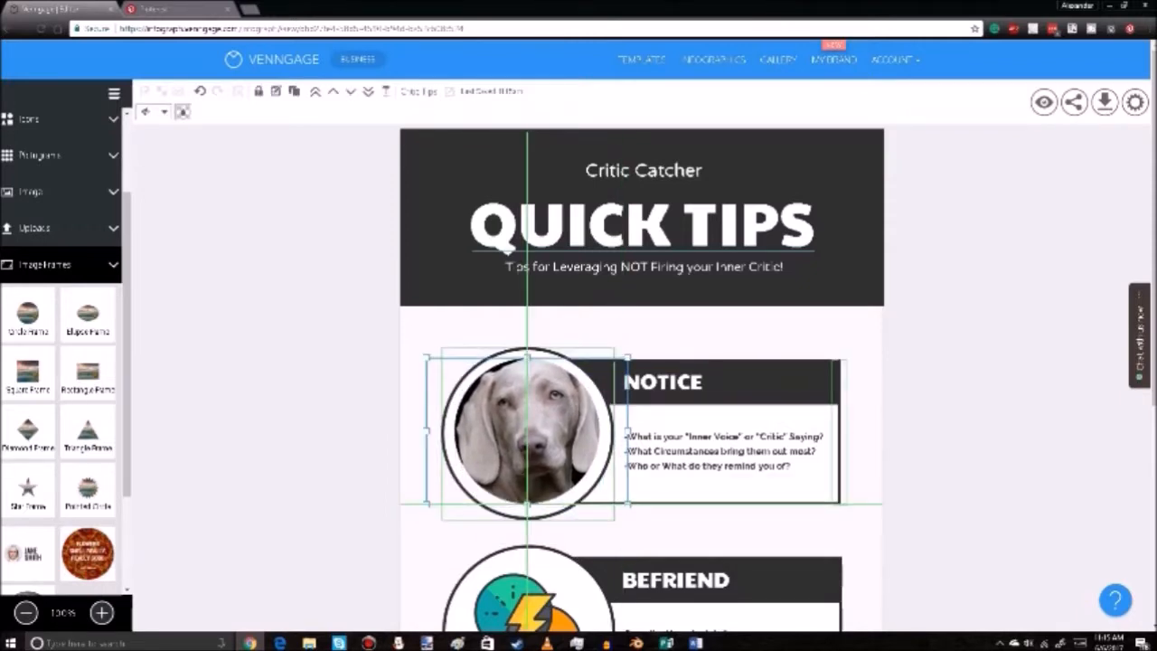
click(254, 438)
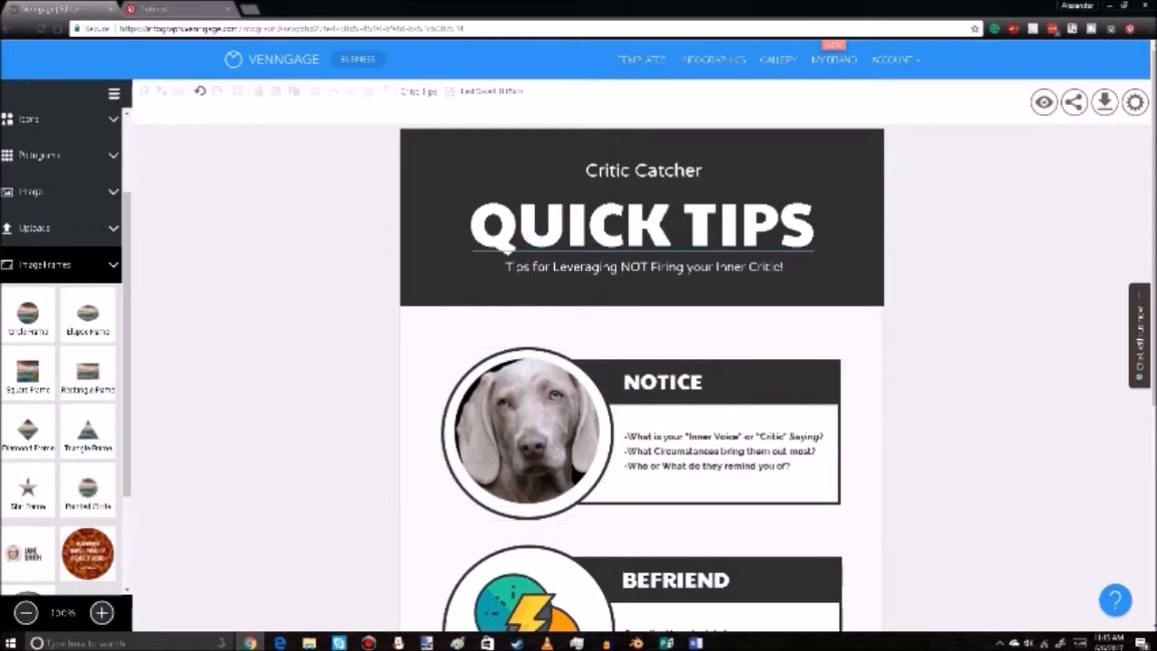
Try the Visualize.me widget from the Interactive library over the Notice section and delete it again
click(61, 191)
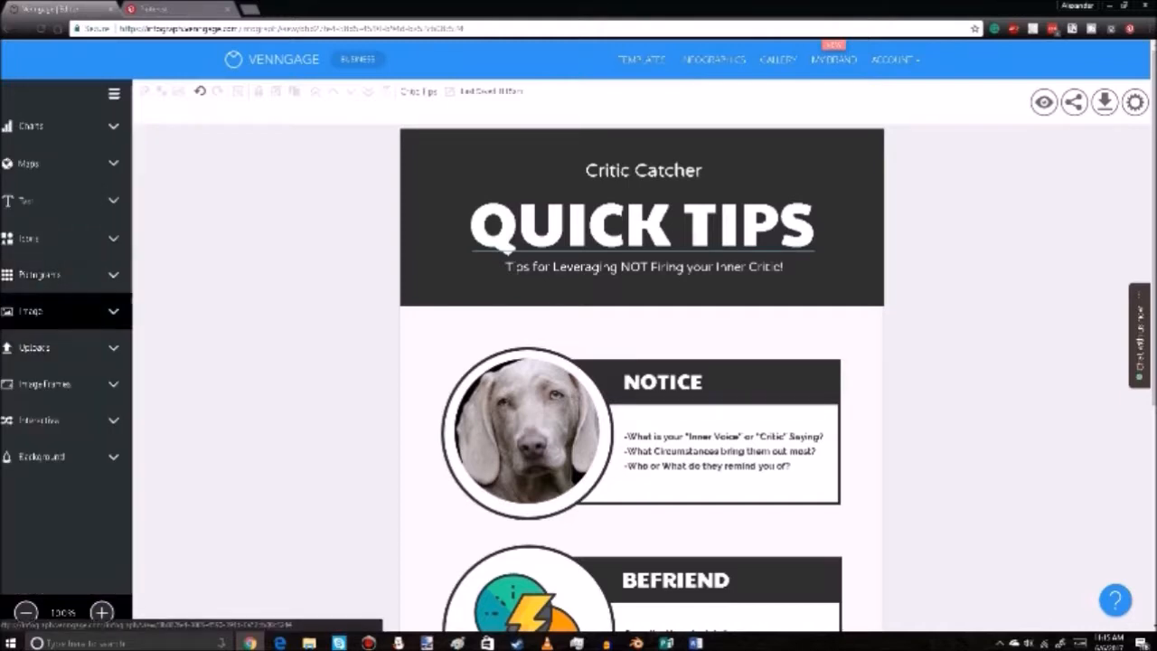
click(41, 419)
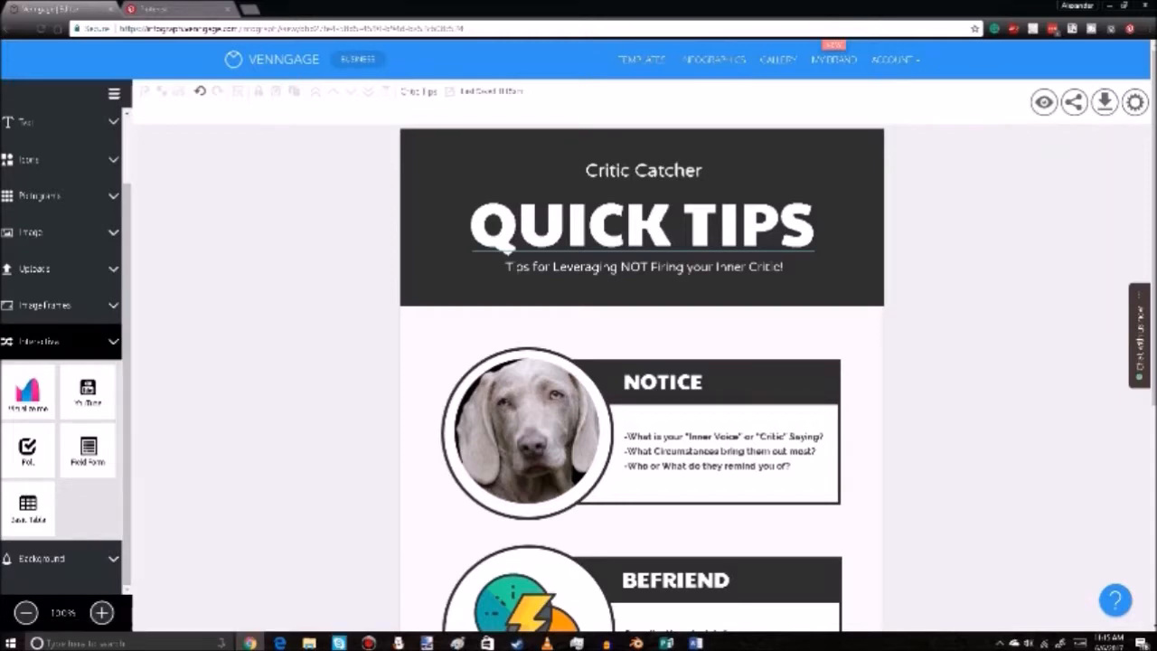
drag(33, 382, 381, 304)
drag(504, 424, 497, 428)
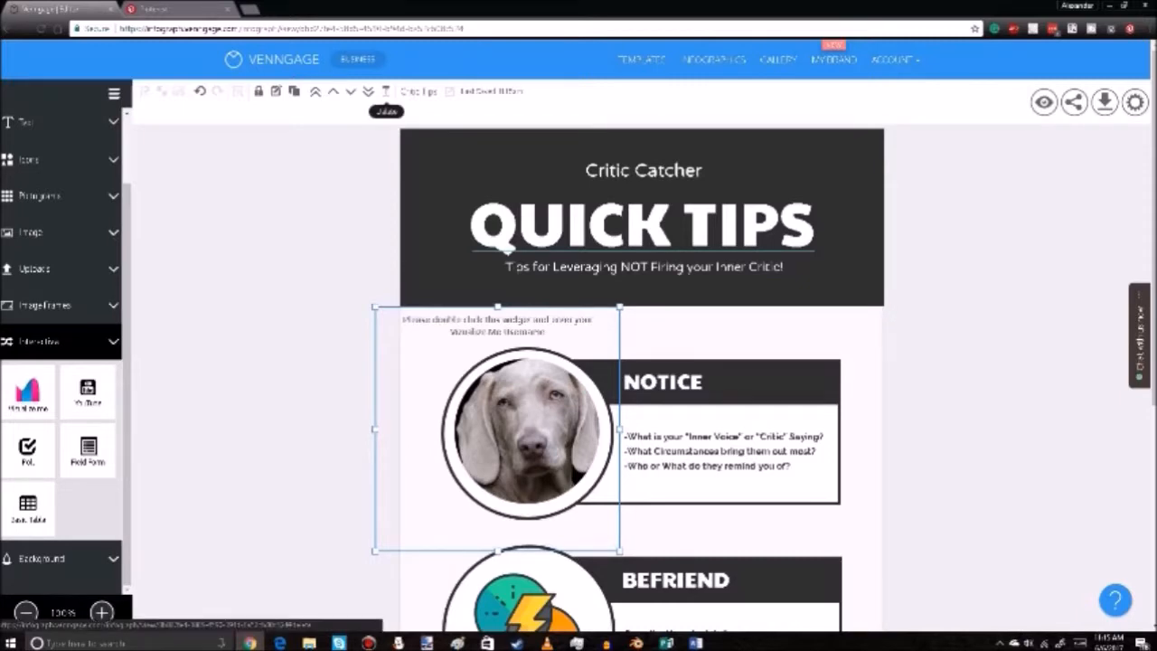
click(386, 92)
Try the YouTube element and dismiss its URL request, and place a Poll beside the page and delete it
drag(88, 392, 536, 331)
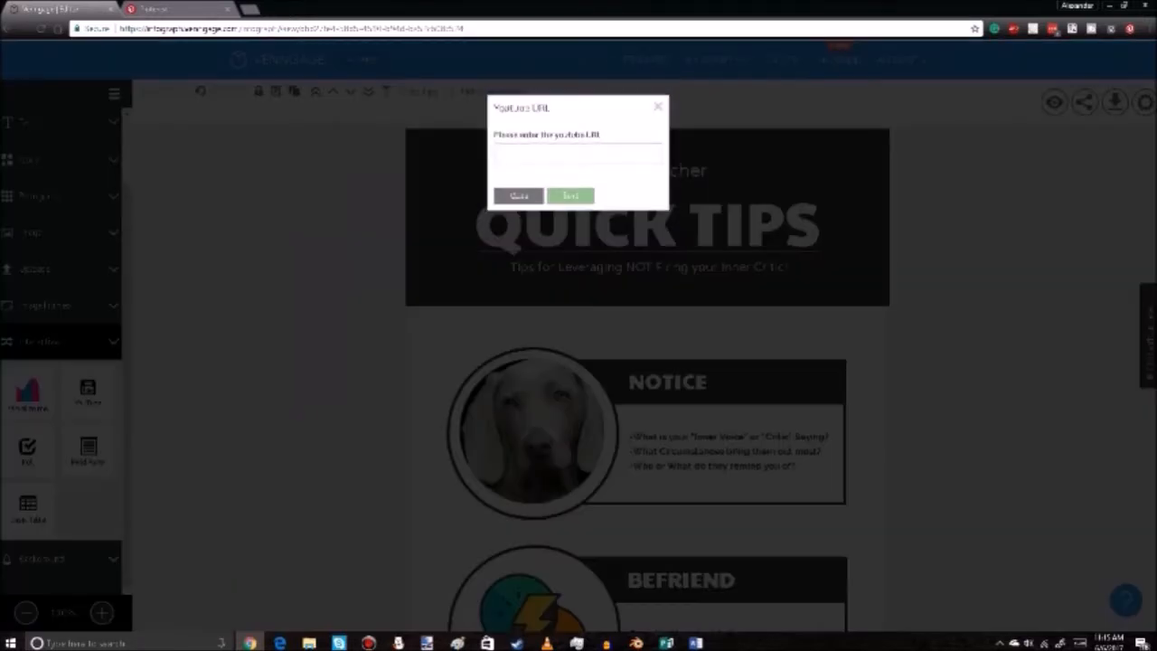
click(658, 106)
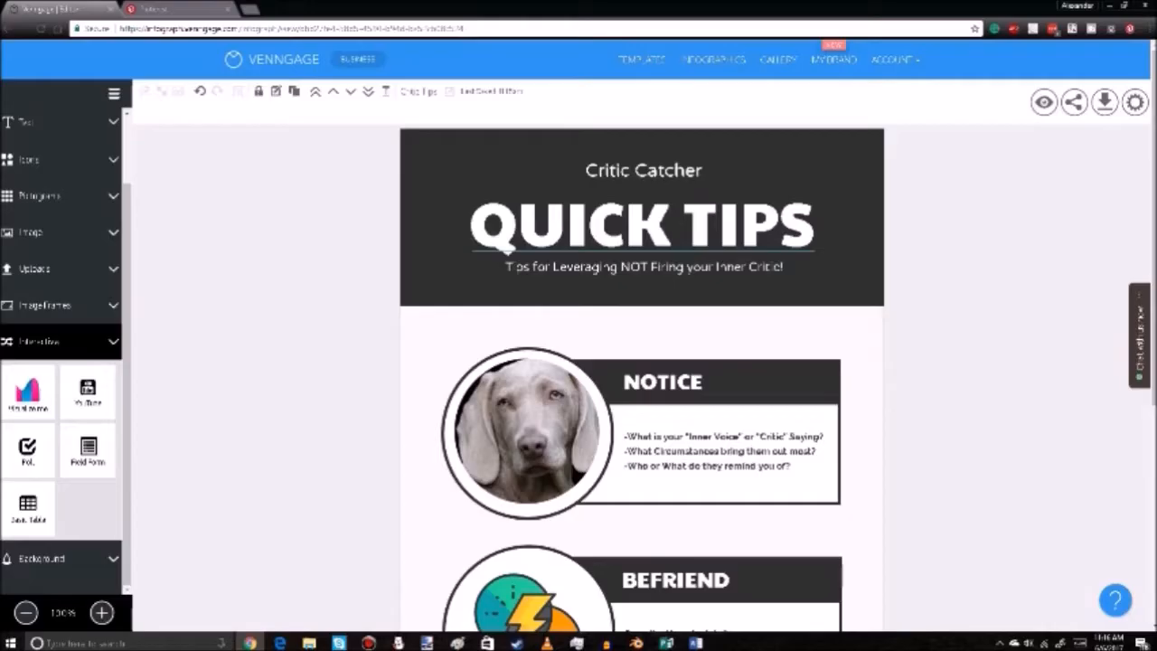
drag(552, 340, 297, 361)
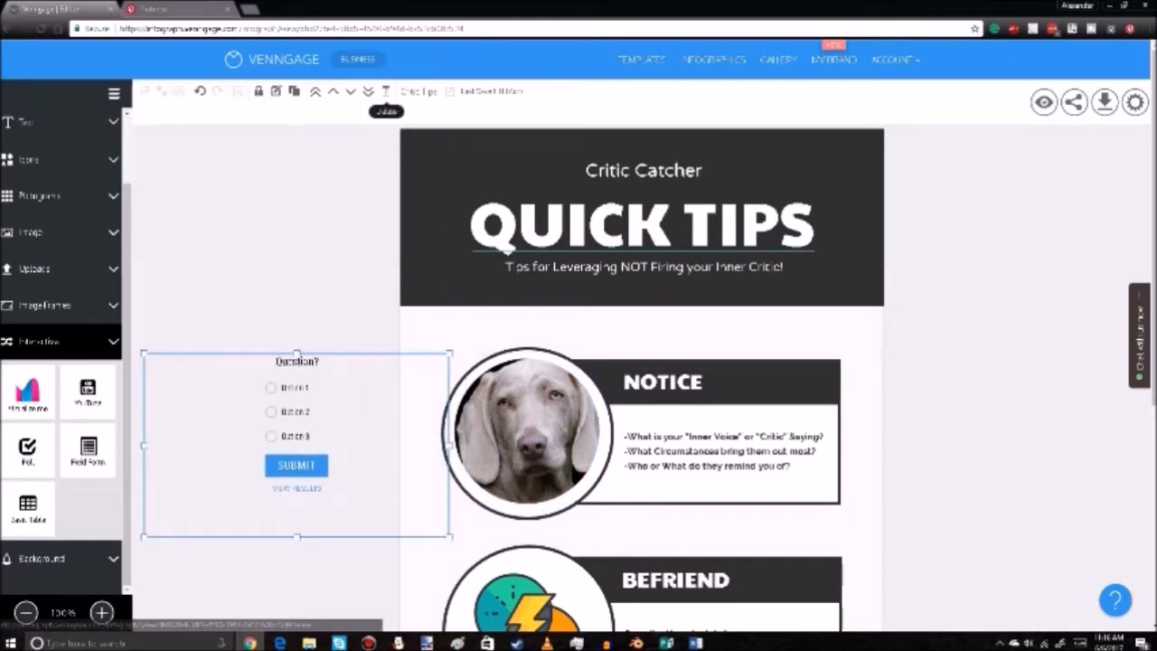
click(386, 91)
Add a Field Form to the design, move it off the page beside the Notice section, and delete it
click(88, 450)
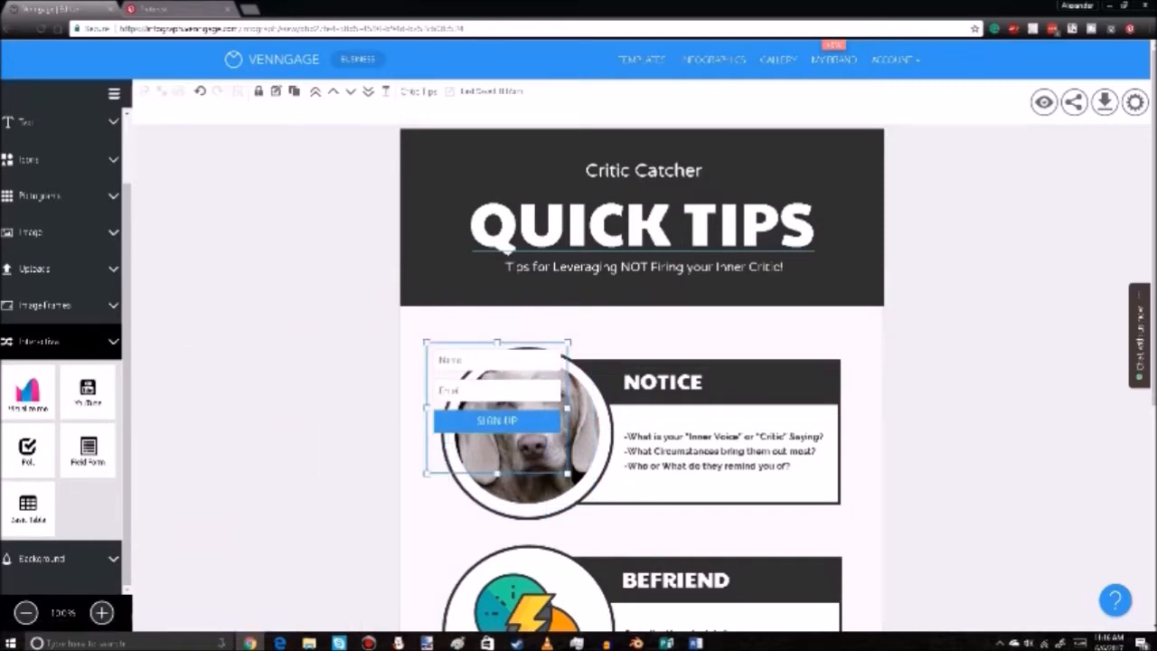
drag(459, 378, 261, 349)
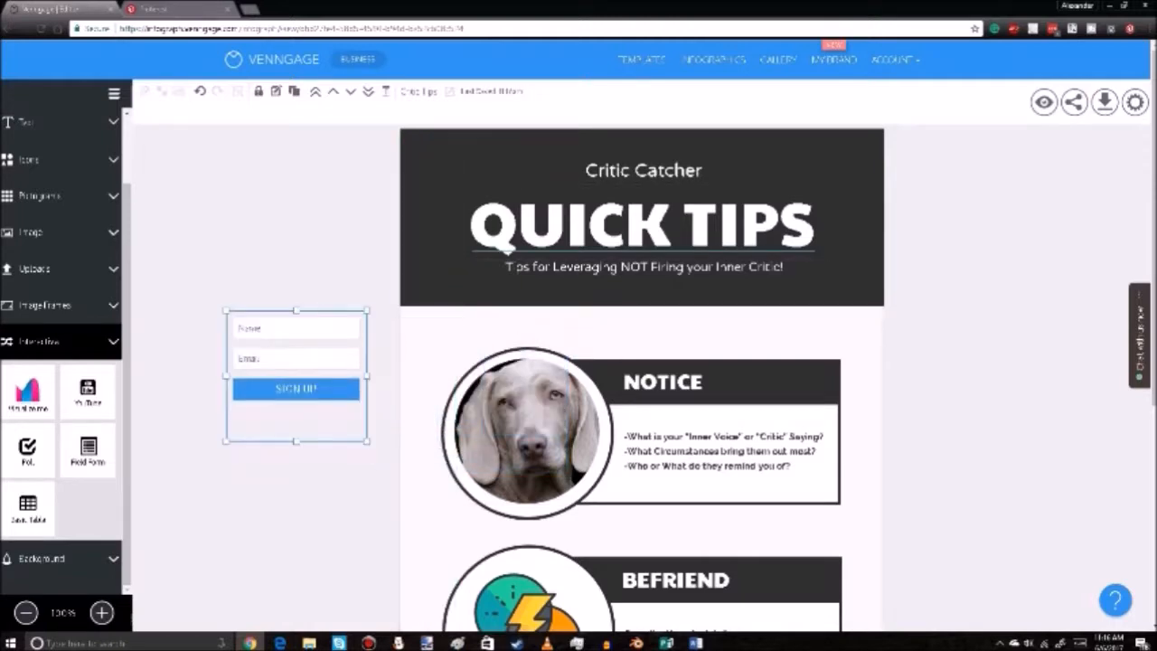
click(385, 92)
Place a Basic Table over the Notice section, move it toward the page's left edge, and delete it
drag(28, 508, 450, 382)
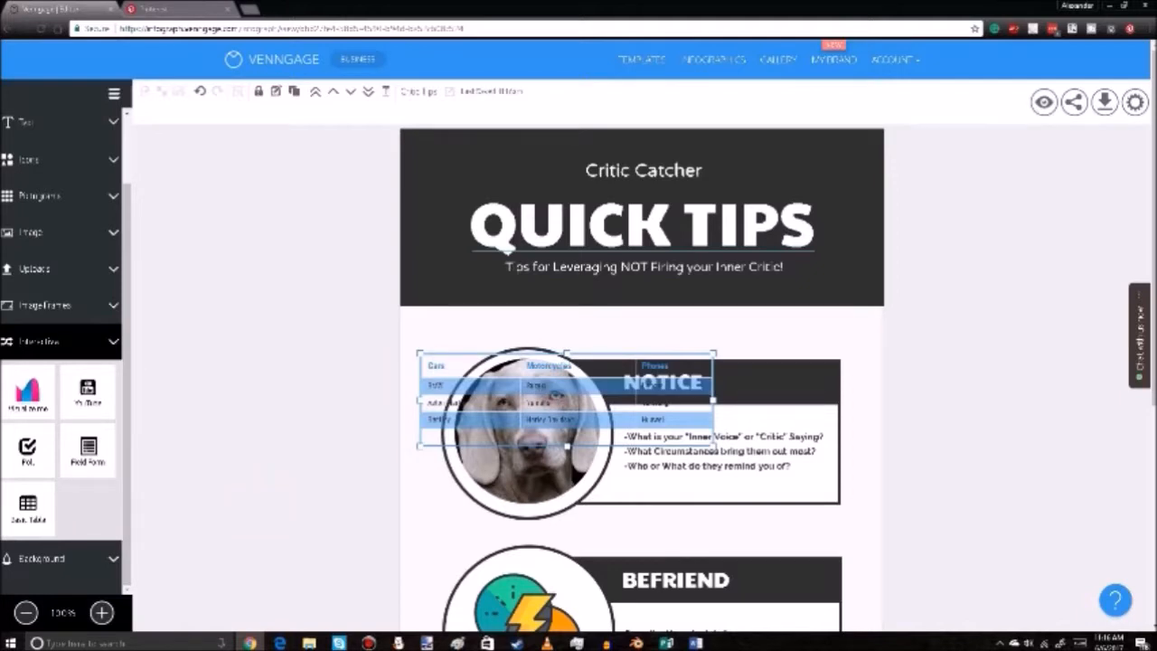
drag(450, 382, 222, 313)
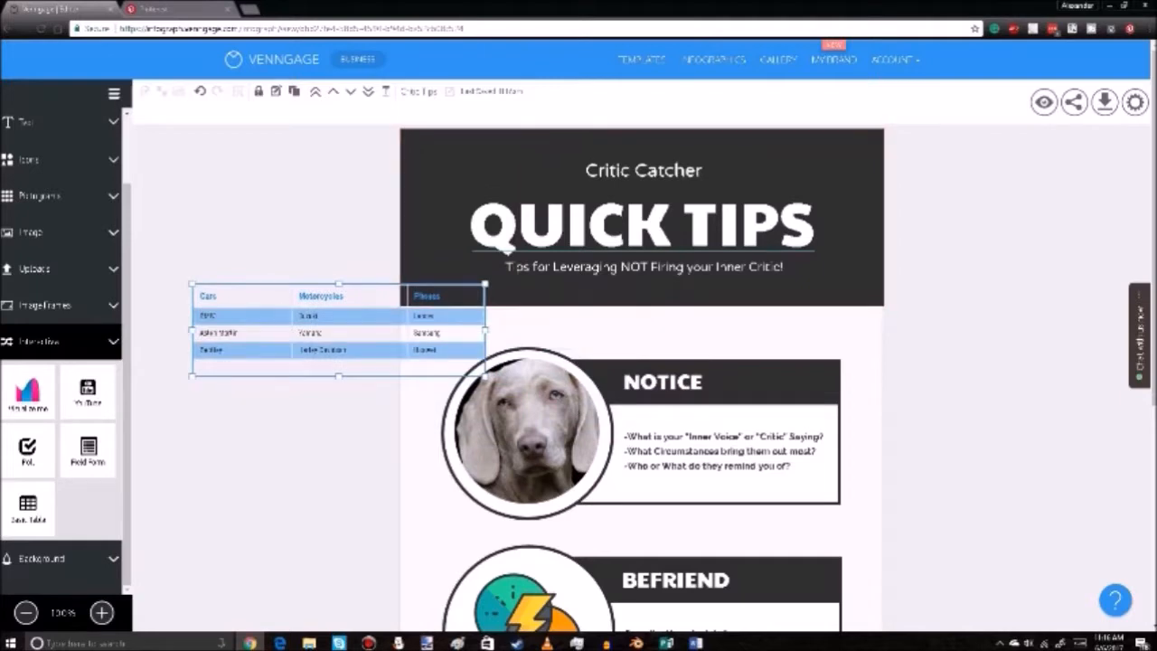
click(386, 91)
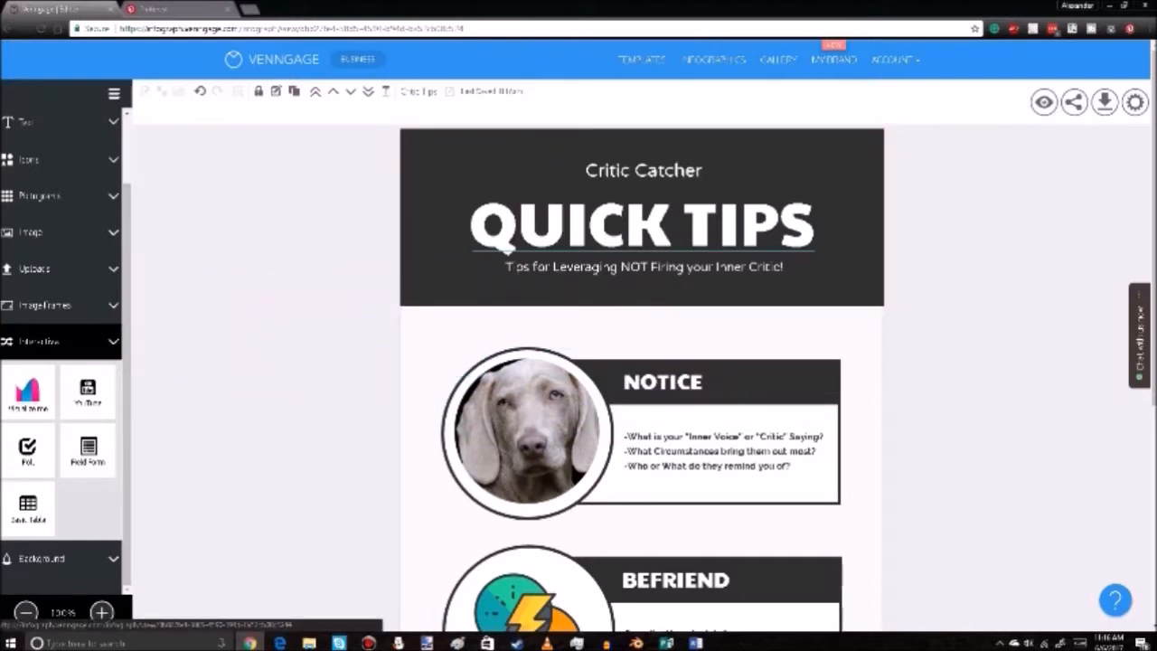
click(60, 341)
click(60, 420)
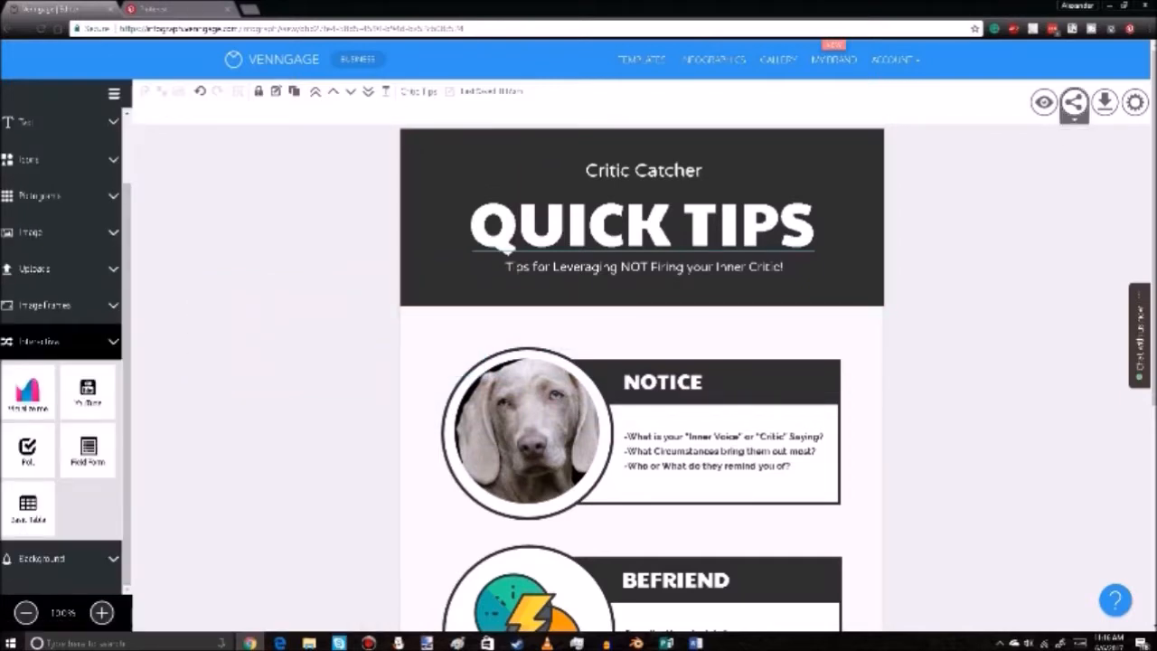
click(1104, 102)
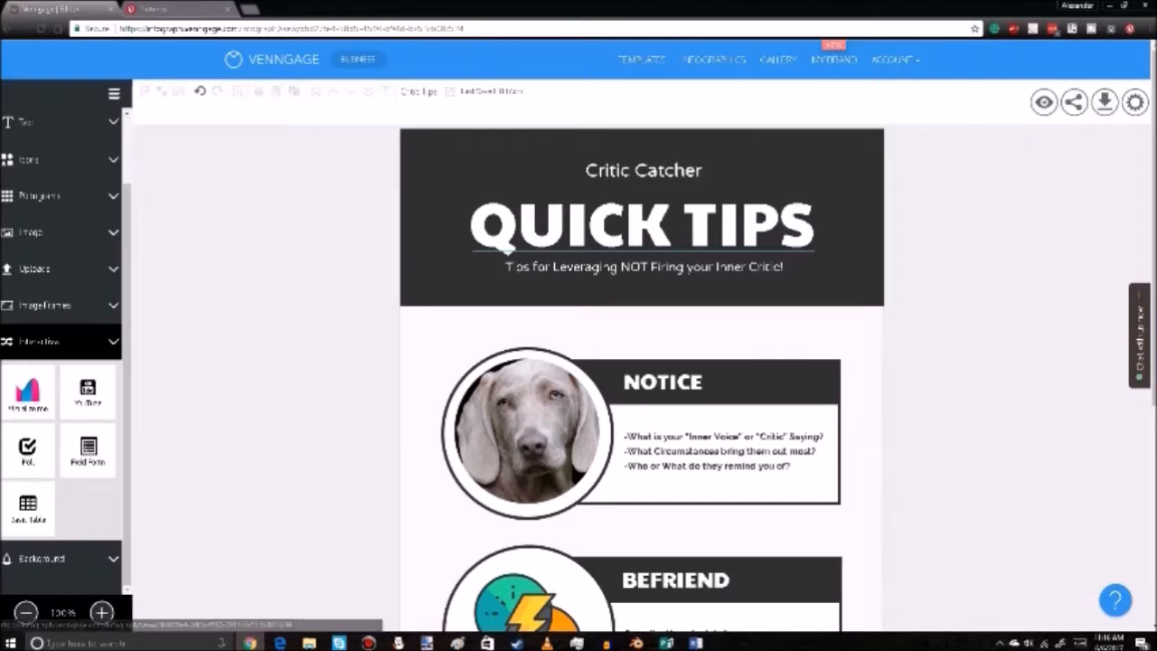
Try blue, yellow-orange and red-orange canvas colors for the background, and settle on white
click(58, 340)
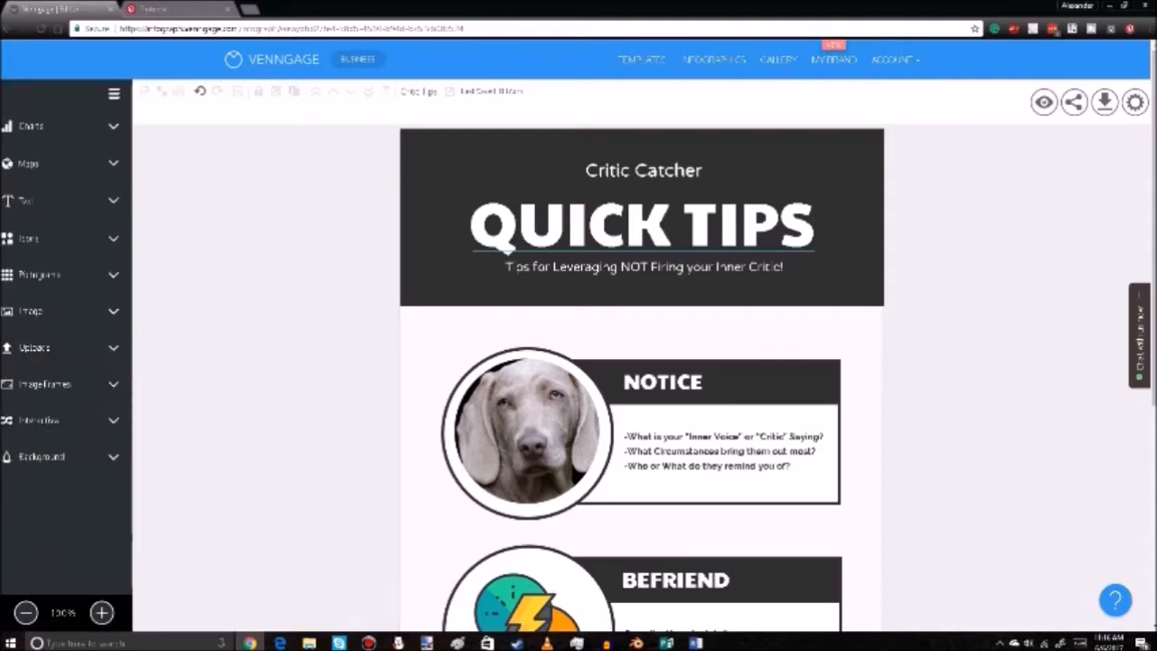
click(41, 456)
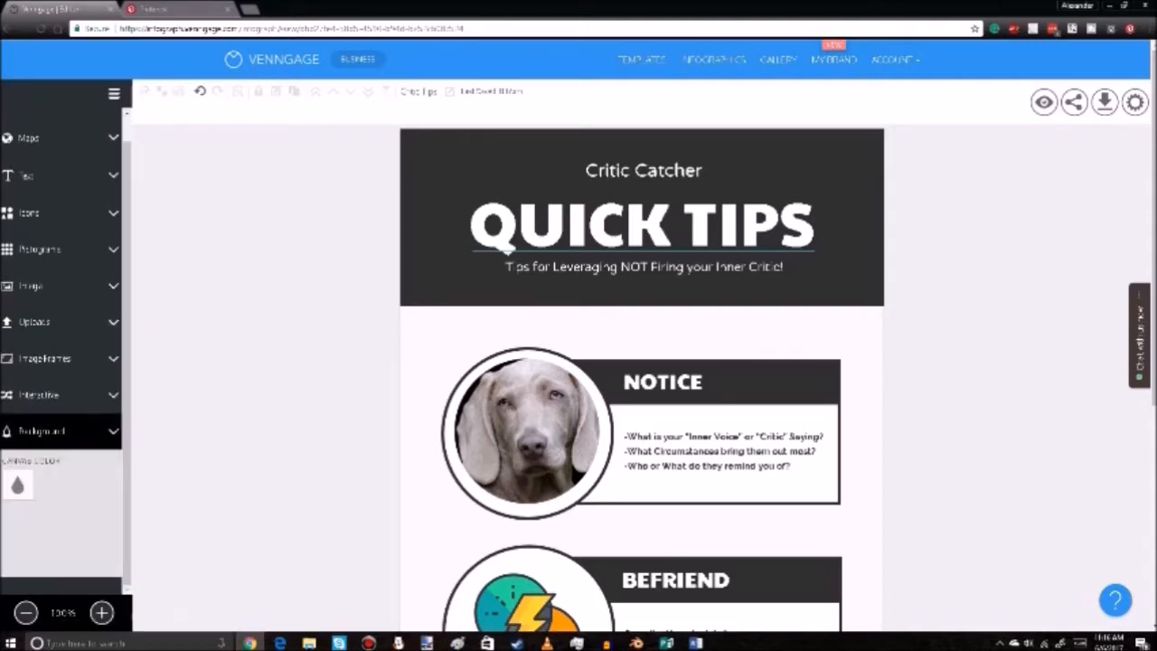
click(17, 483)
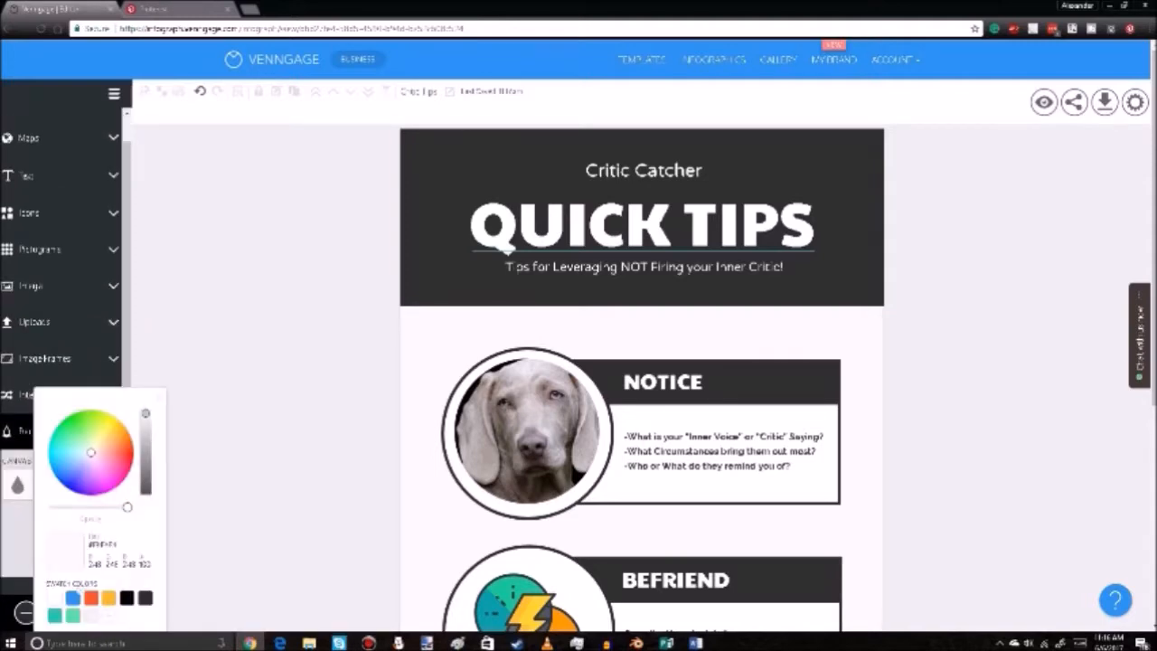
click(75, 595)
scroll(641, 378, down, 4)
scroll(640, 377, up, 4)
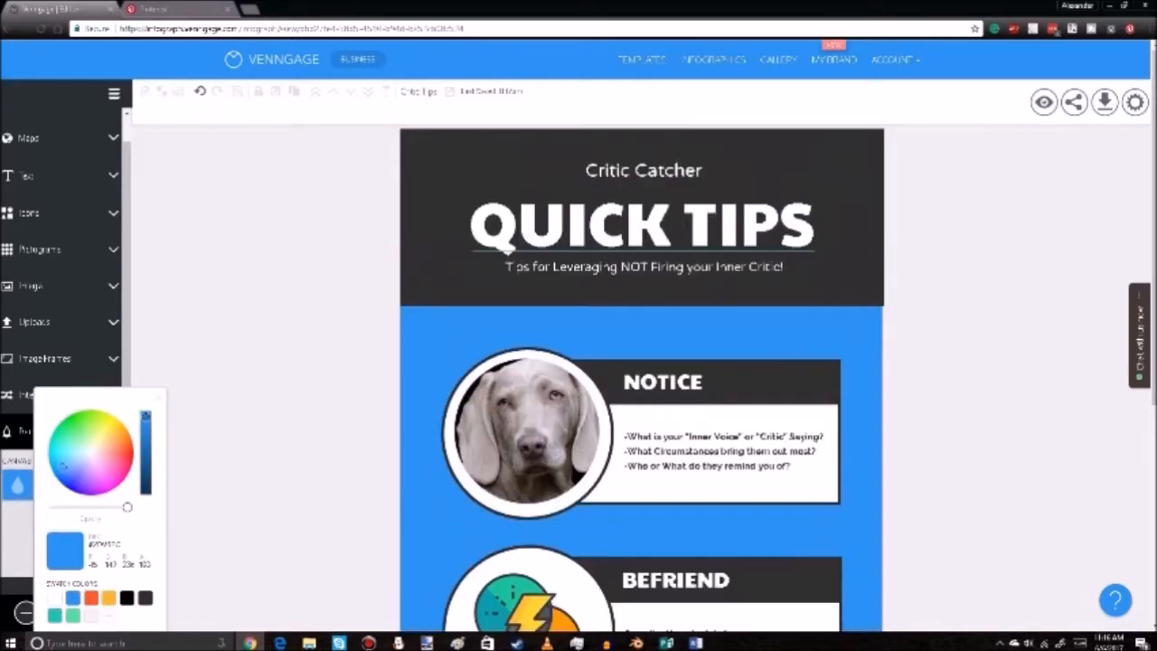
scroll(641, 378, down, 2)
click(55, 598)
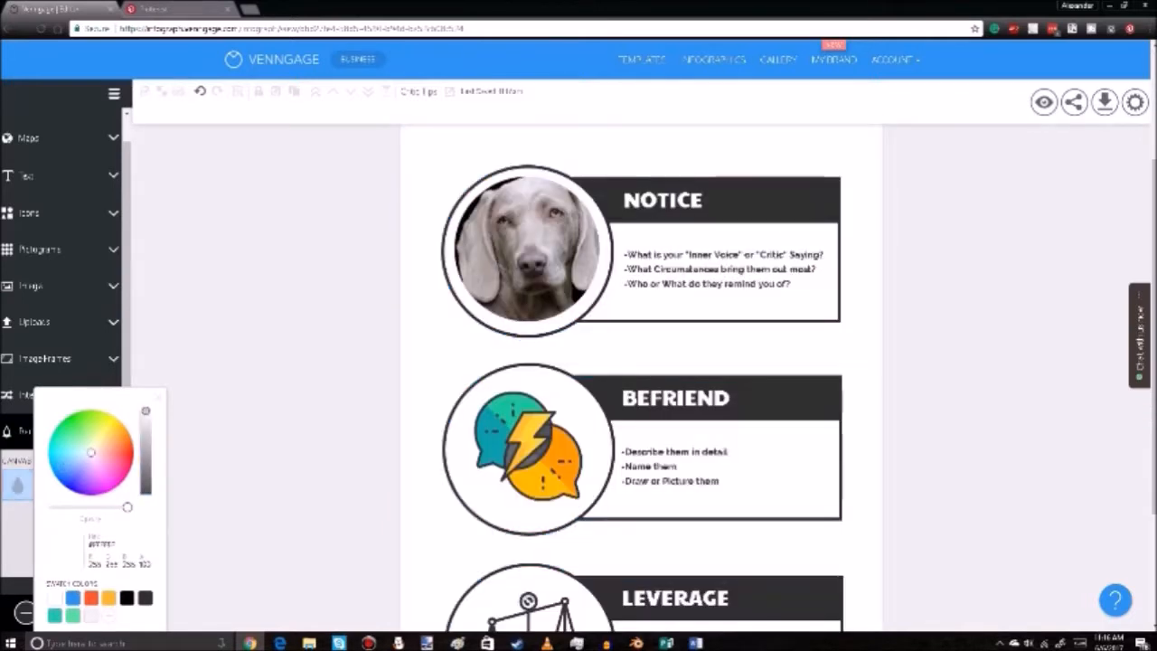
click(108, 597)
click(91, 597)
click(55, 598)
click(157, 397)
scroll(641, 378, up, 2)
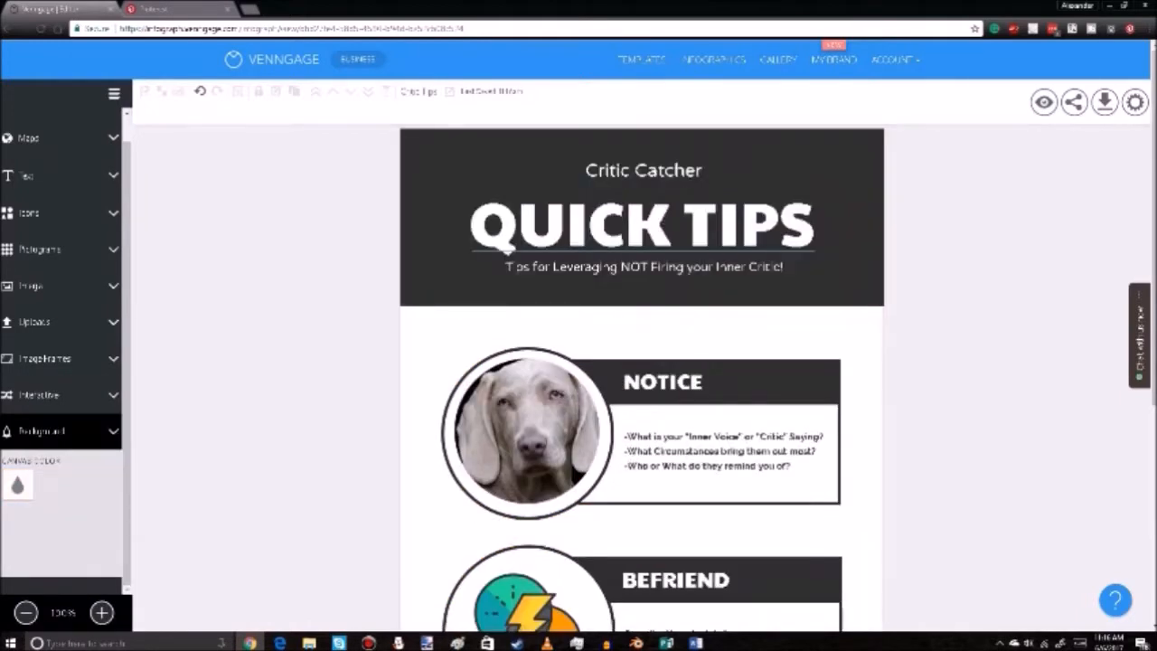
click(56, 425)
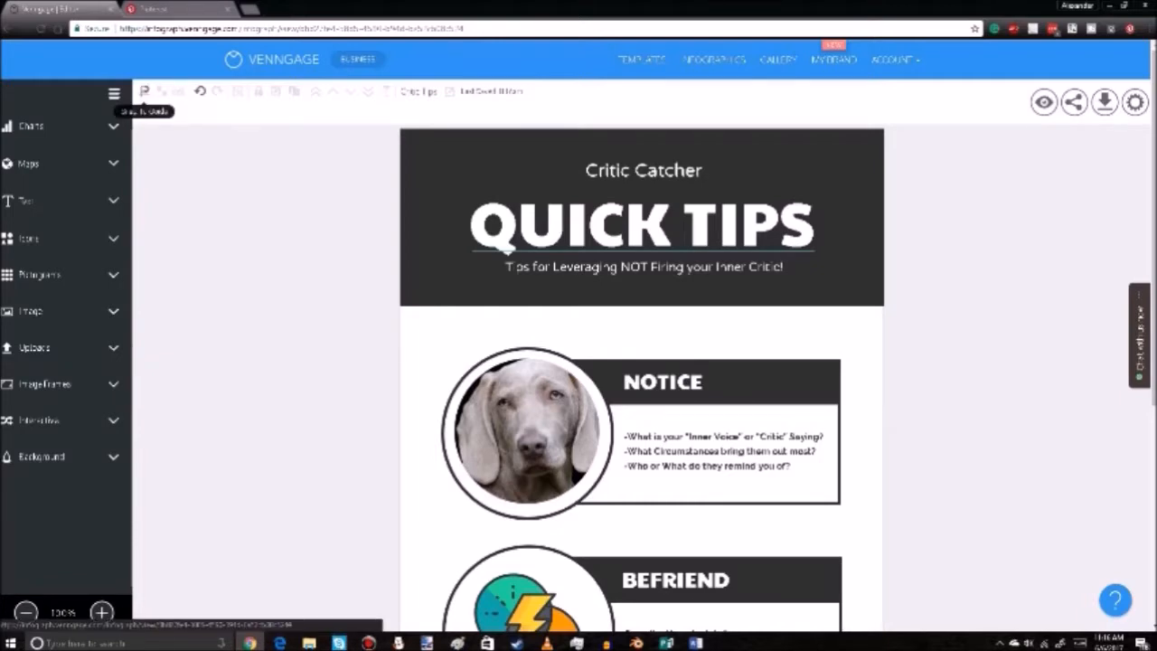
Test Snap to Guide by moving the Critic Catcher line toward the banner's upper left and back to center above QUICK TIPS
double_click(642, 170)
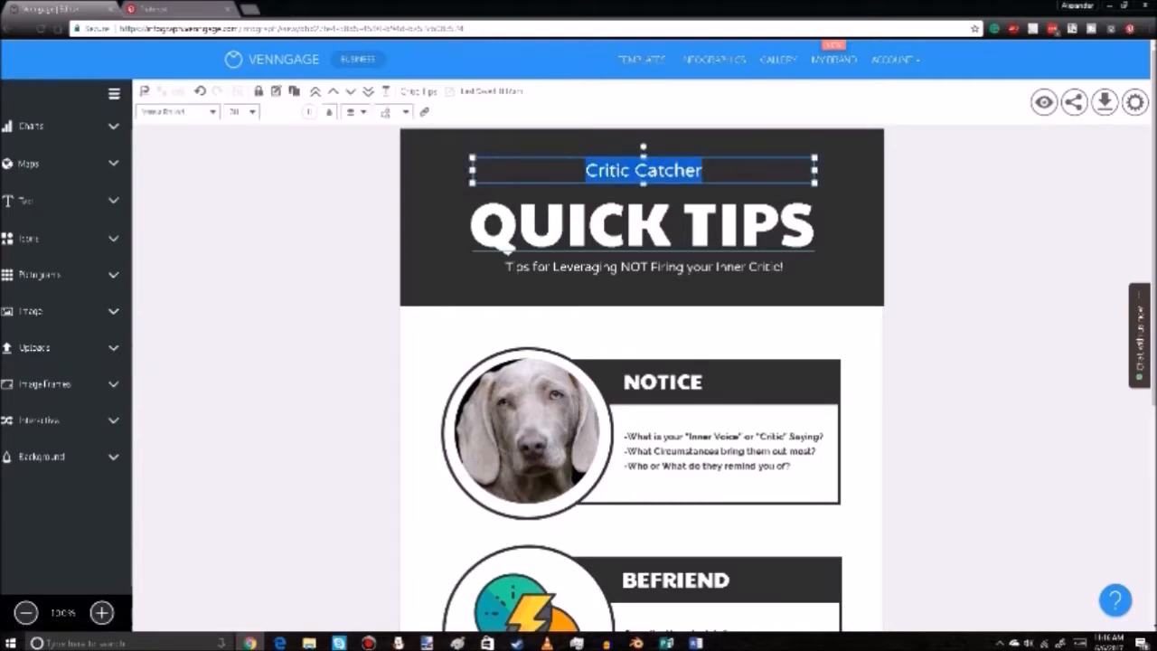
click(643, 170)
double_click(643, 170)
drag(643, 170, 570, 143)
key(Escape)
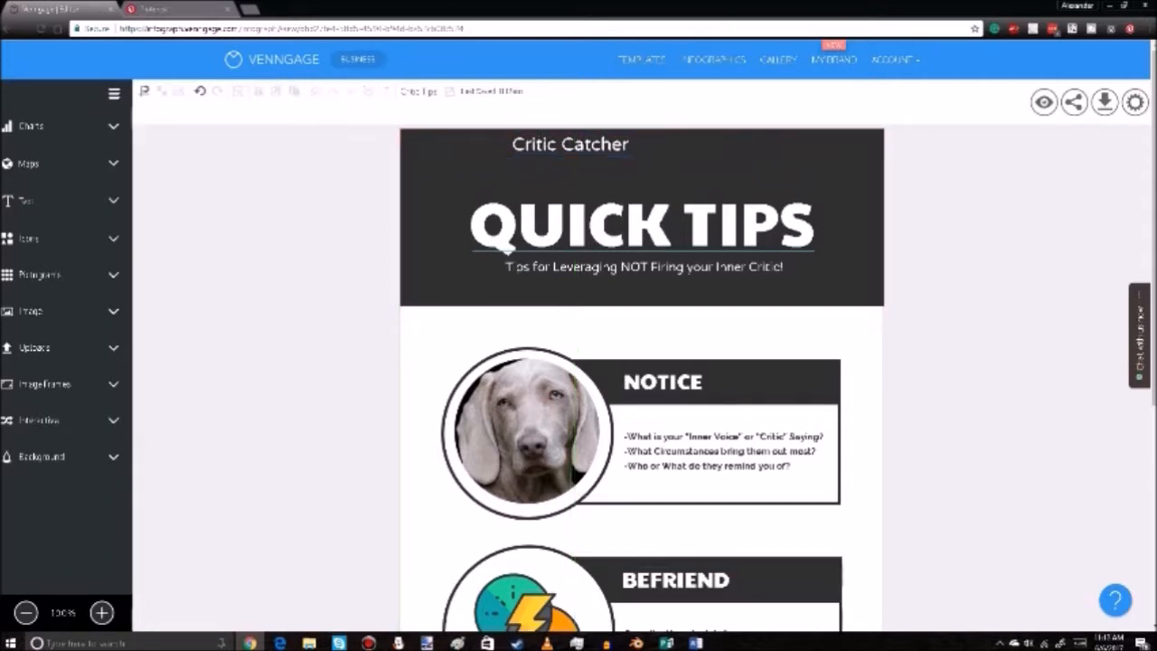
double_click(571, 143)
drag(570, 143, 645, 171)
key(Escape)
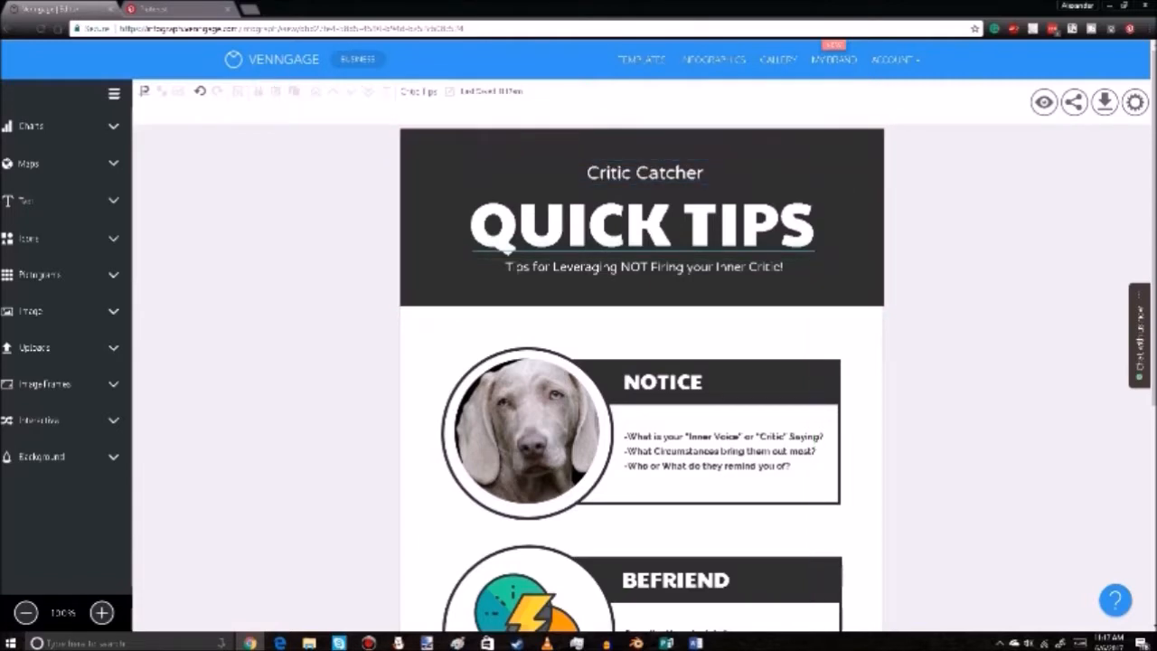
Show the grid on the canvas, look over the design with it, and hide the grid again
click(161, 91)
scroll(642, 380, down, 4)
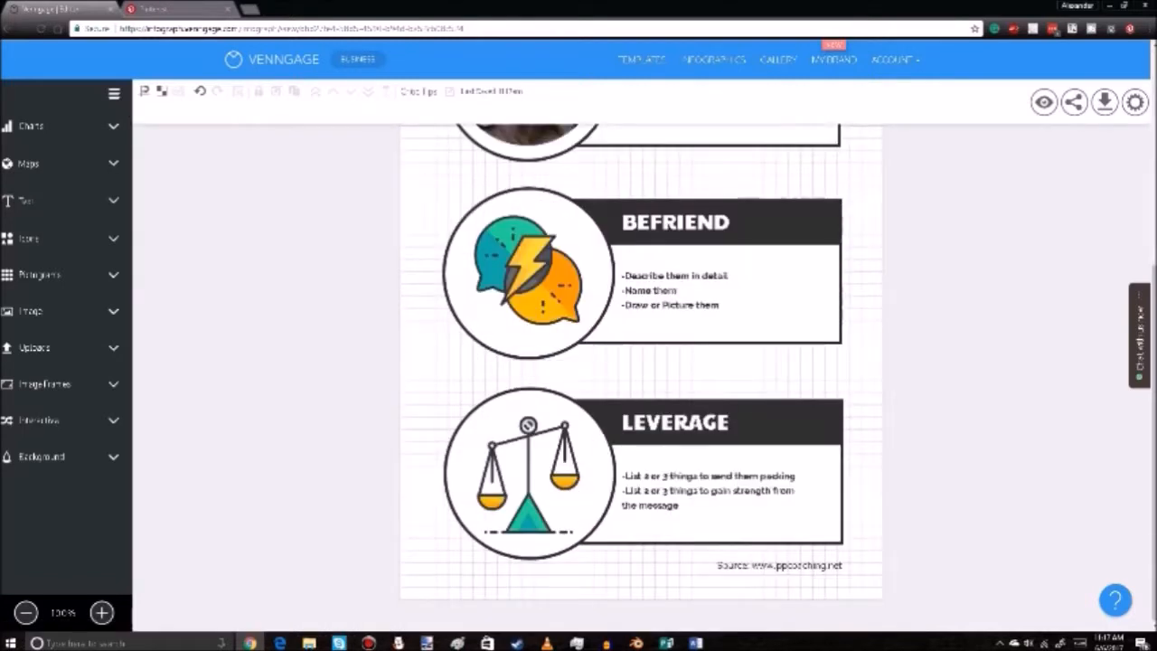
scroll(642, 380, up, 4)
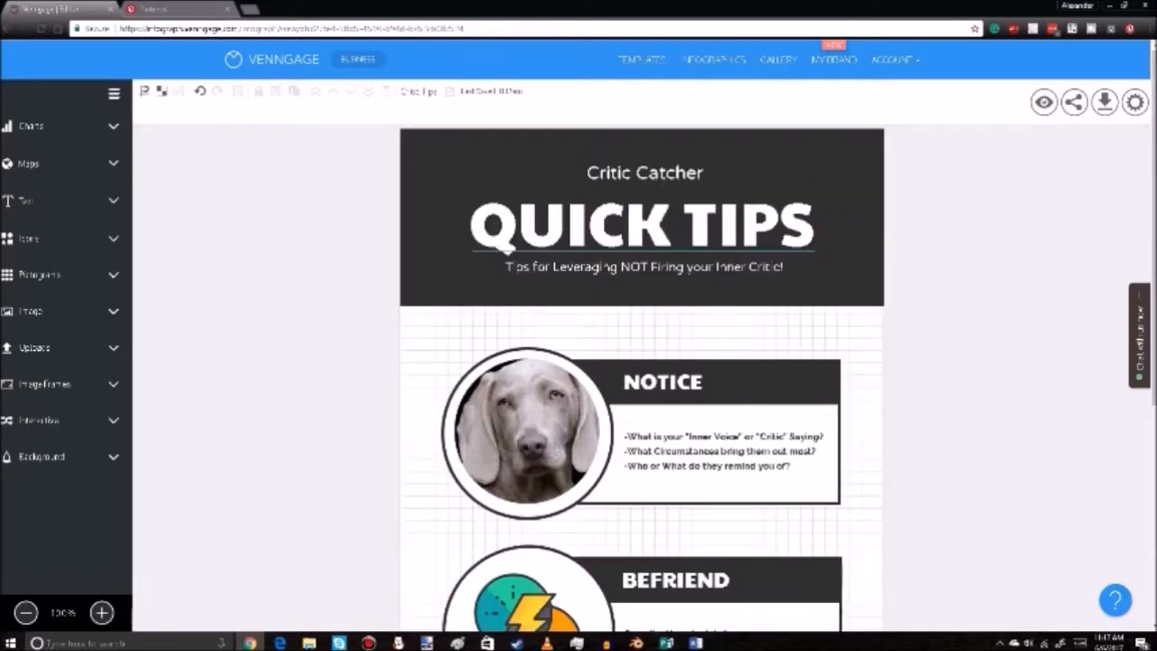
click(161, 91)
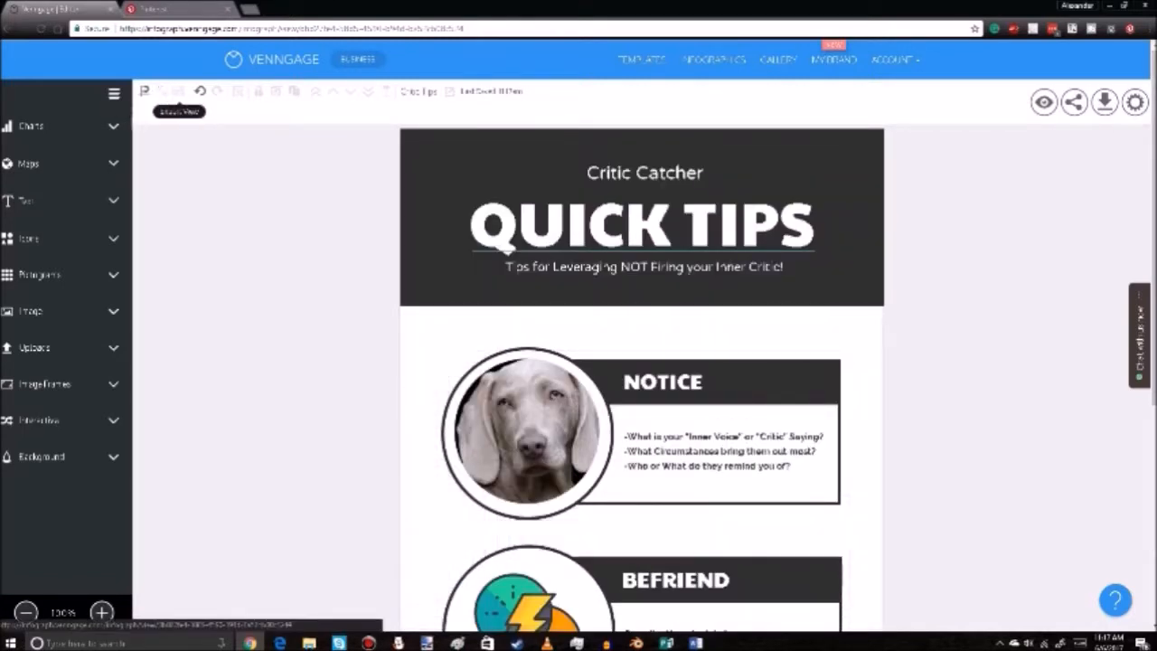
Turn on Export View, look over the whole infographic in it, and switch the view off again
click(178, 91)
scroll(641, 380, down, 4)
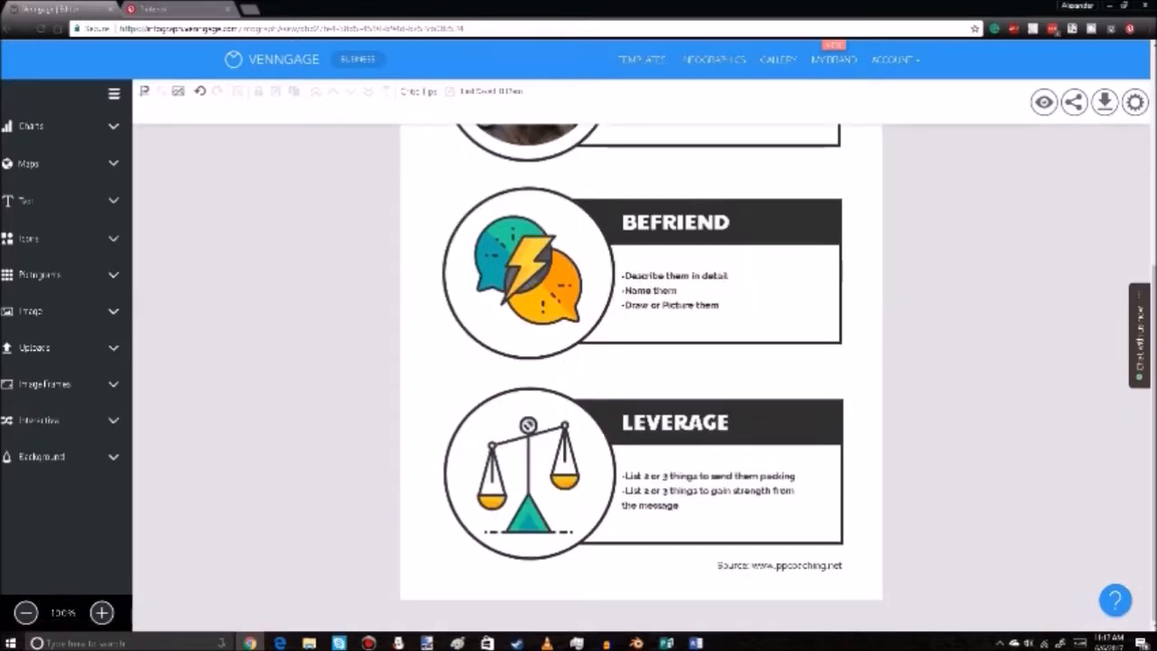
scroll(642, 380, up, 4)
click(178, 91)
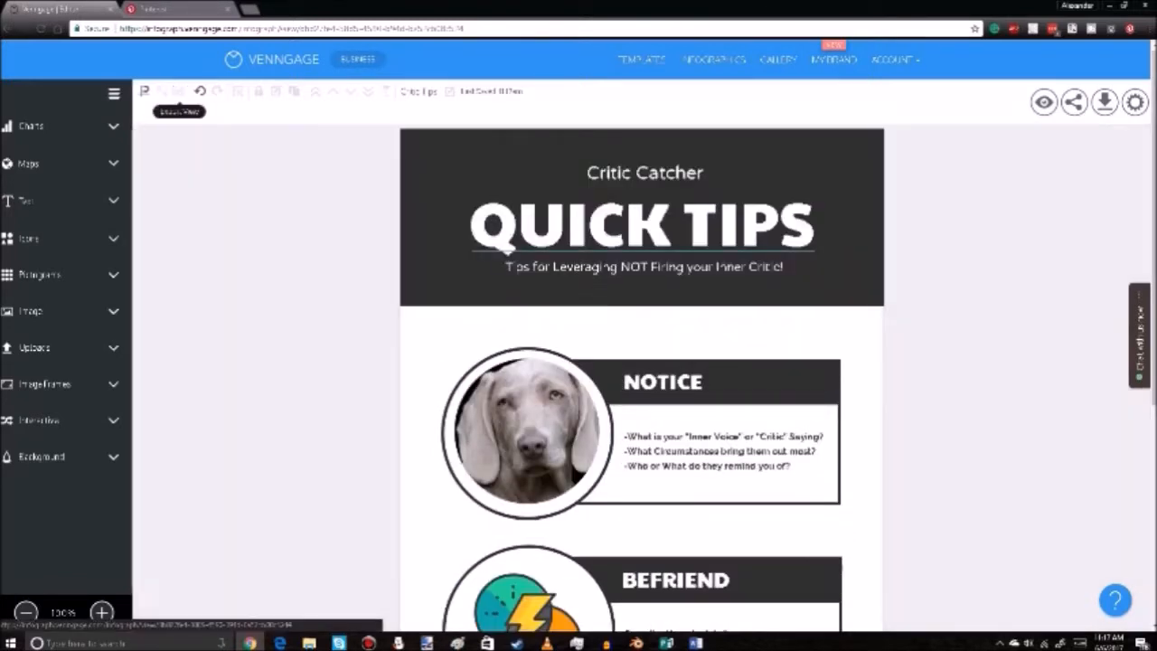
click(178, 92)
click(178, 92)
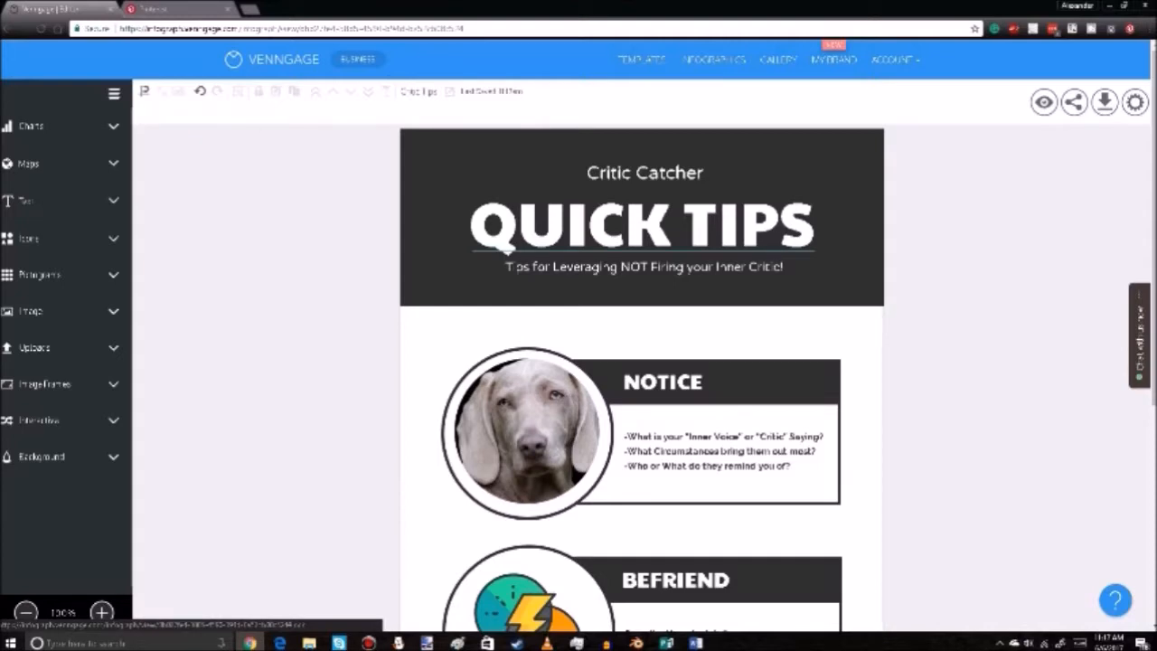
Lock the QUICK TIPS heading in the banner and try to select and edit it while locked
click(641, 222)
click(258, 91)
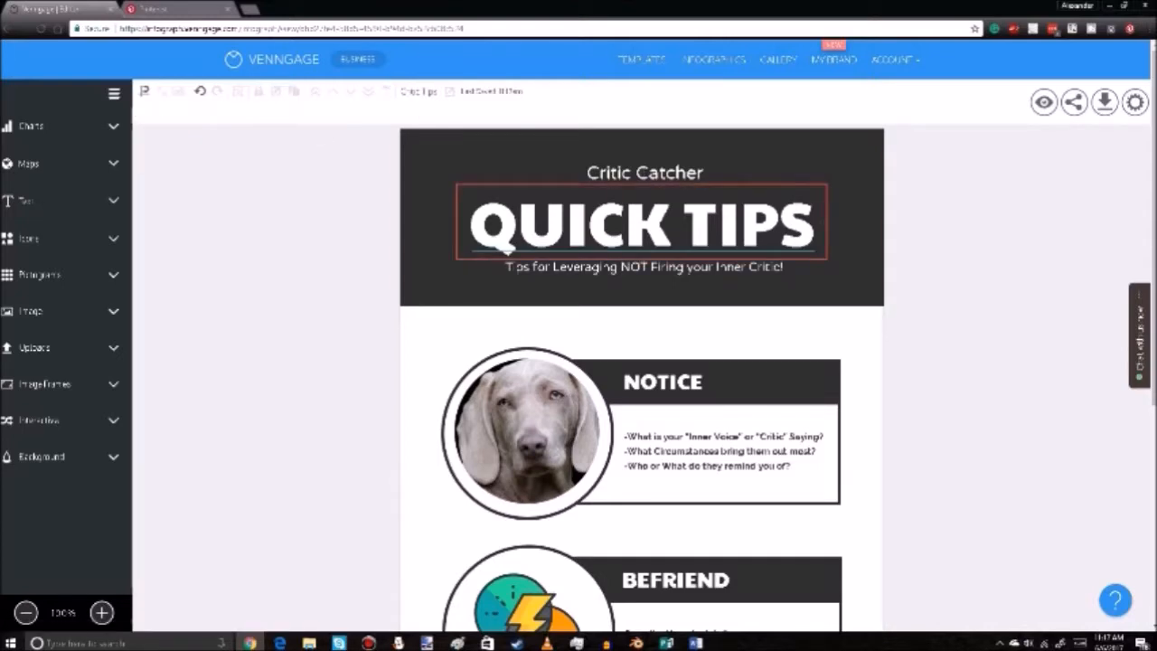
double_click(641, 222)
click(718, 222)
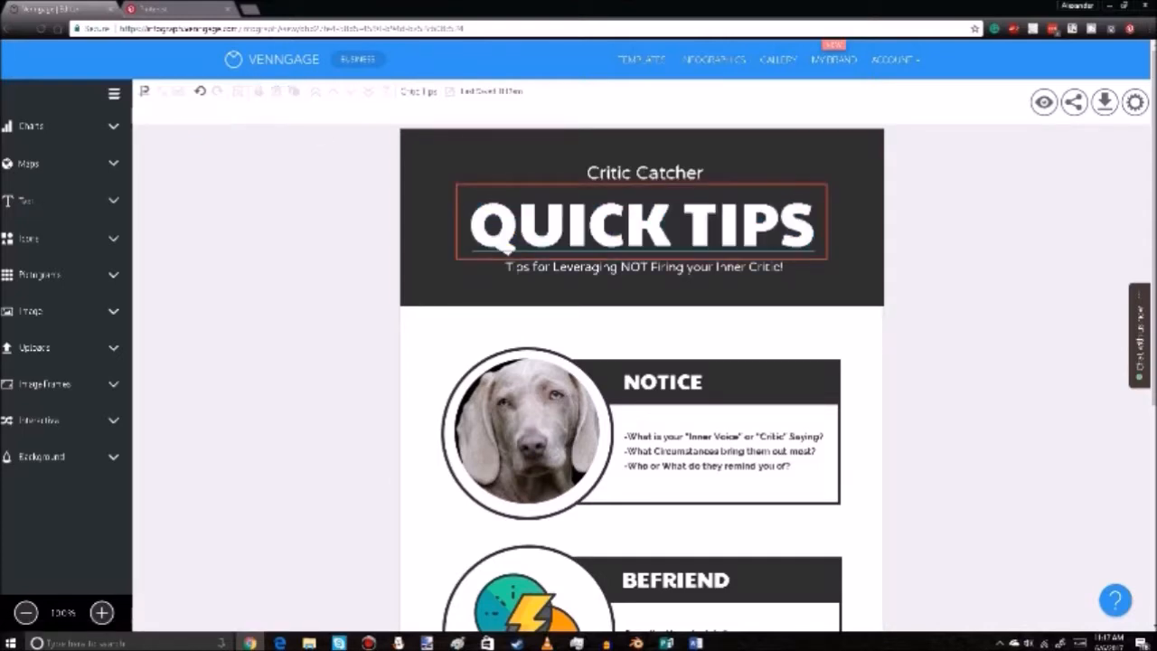
Unlock the QUICK TIPS heading in the banner and shift it slightly to the right
key(ctrl+a)
click(259, 91)
mouse_move(641, 171)
mouse_down()
mouse_move(586, 172)
mouse_move(647, 172)
mouse_up()
key(Escape)
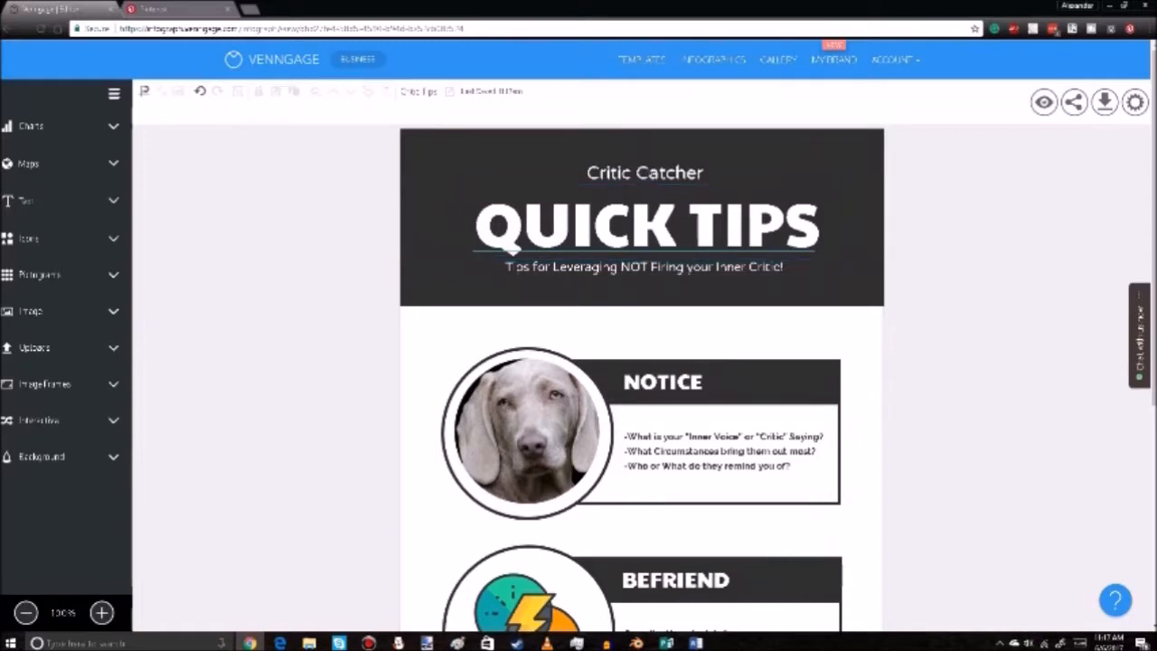
Open the dog image in the NOTICE circle for crop editing and adjust its position slightly inside the round frame
click(527, 431)
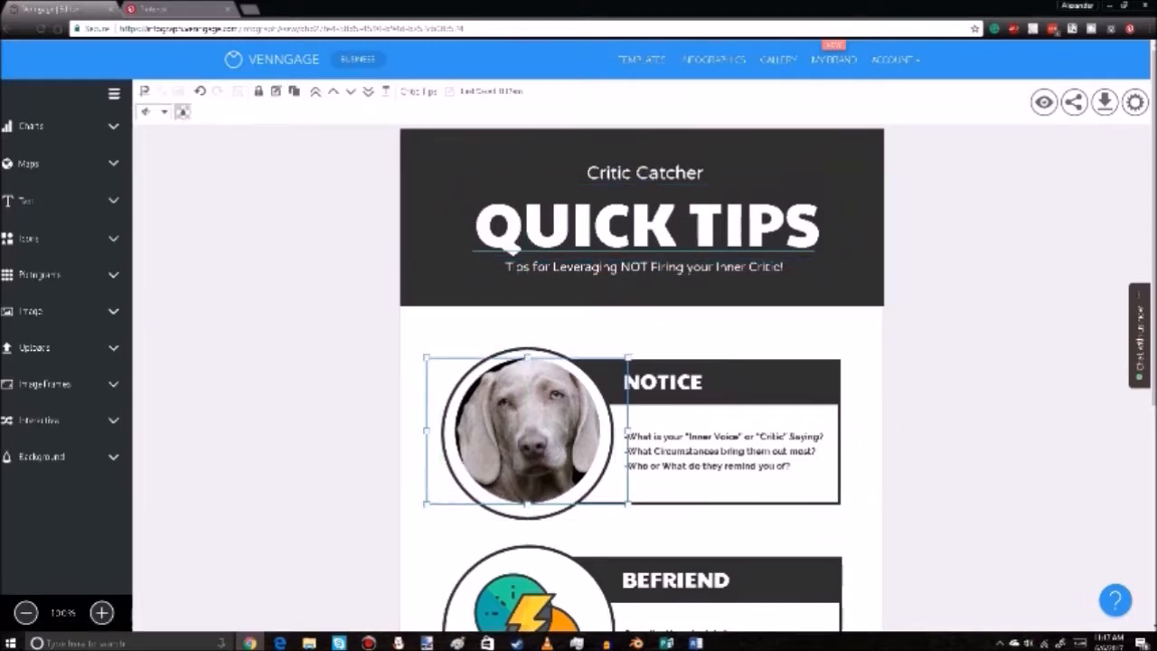
click(276, 91)
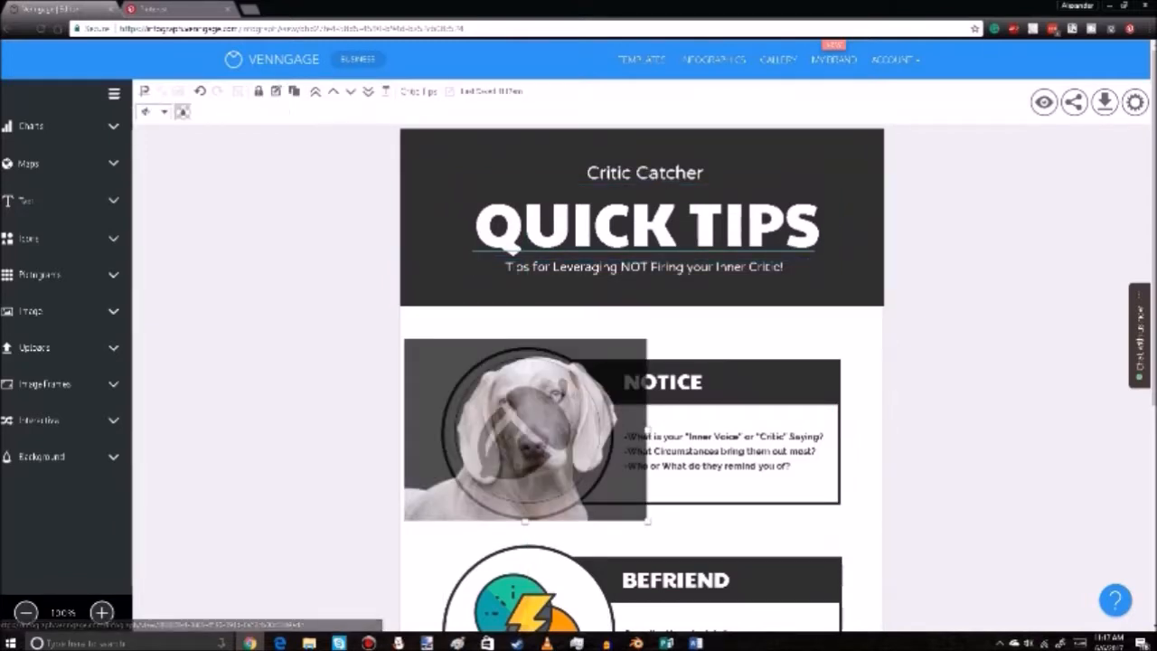
drag(525, 429, 522, 431)
key(Escape)
double_click(520, 427)
key(Escape)
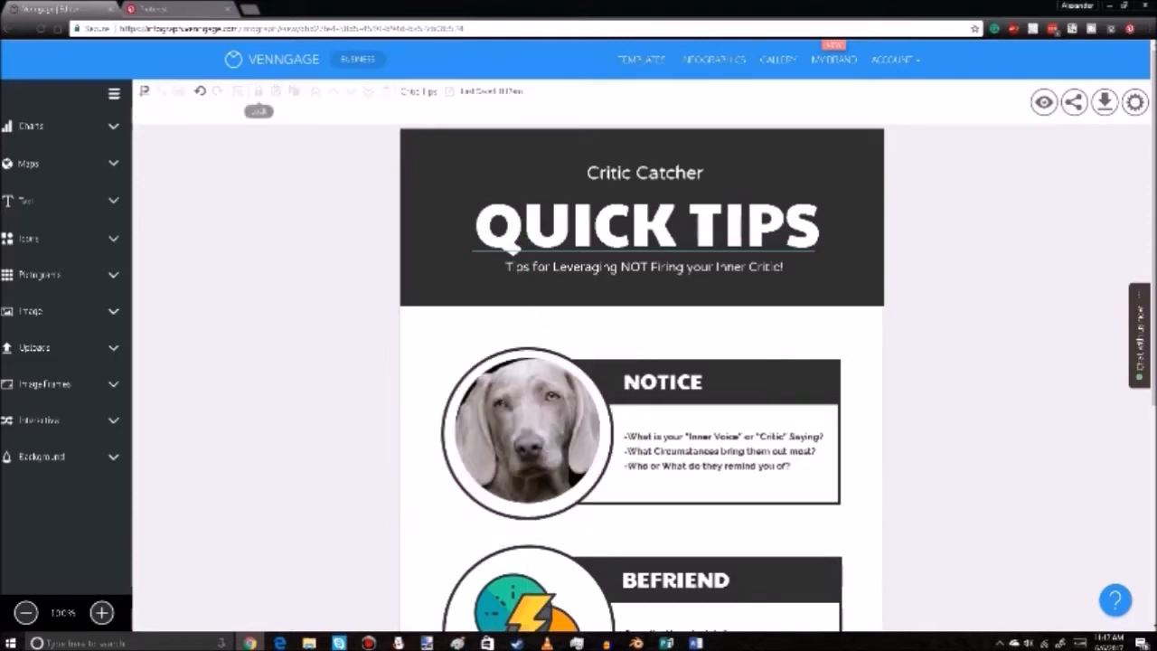
Copy the dog image from the NOTICE circle and place the duplicate over the BEFRIEND circle
click(526, 430)
click(293, 92)
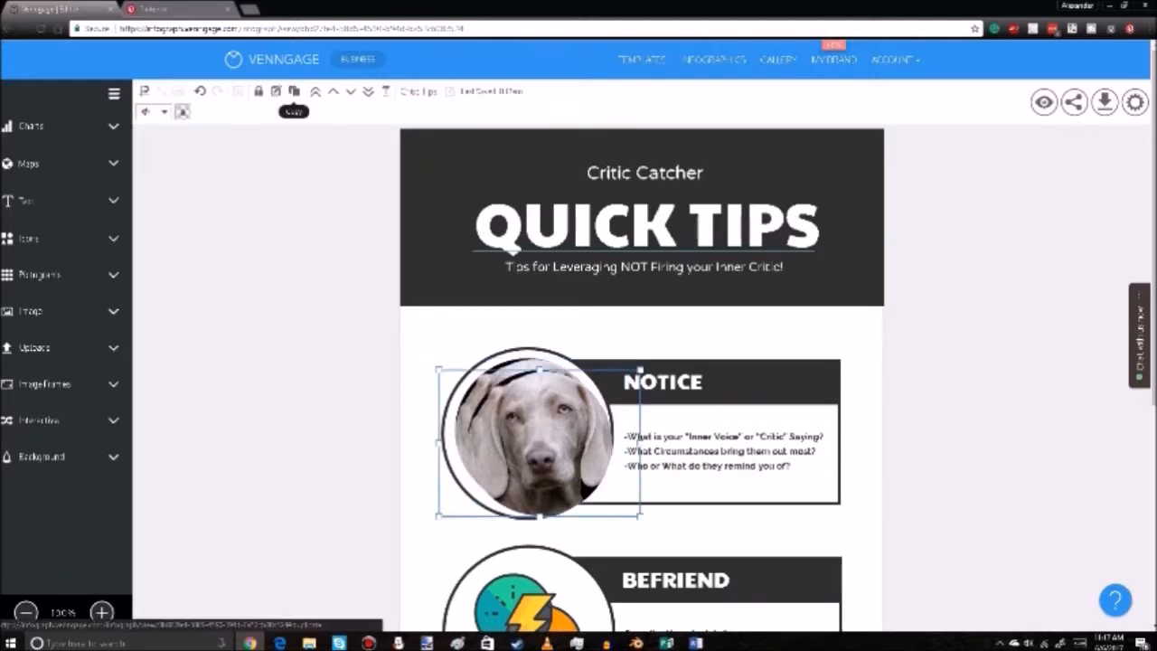
drag(533, 439, 515, 587)
scroll(515, 587, down, 3)
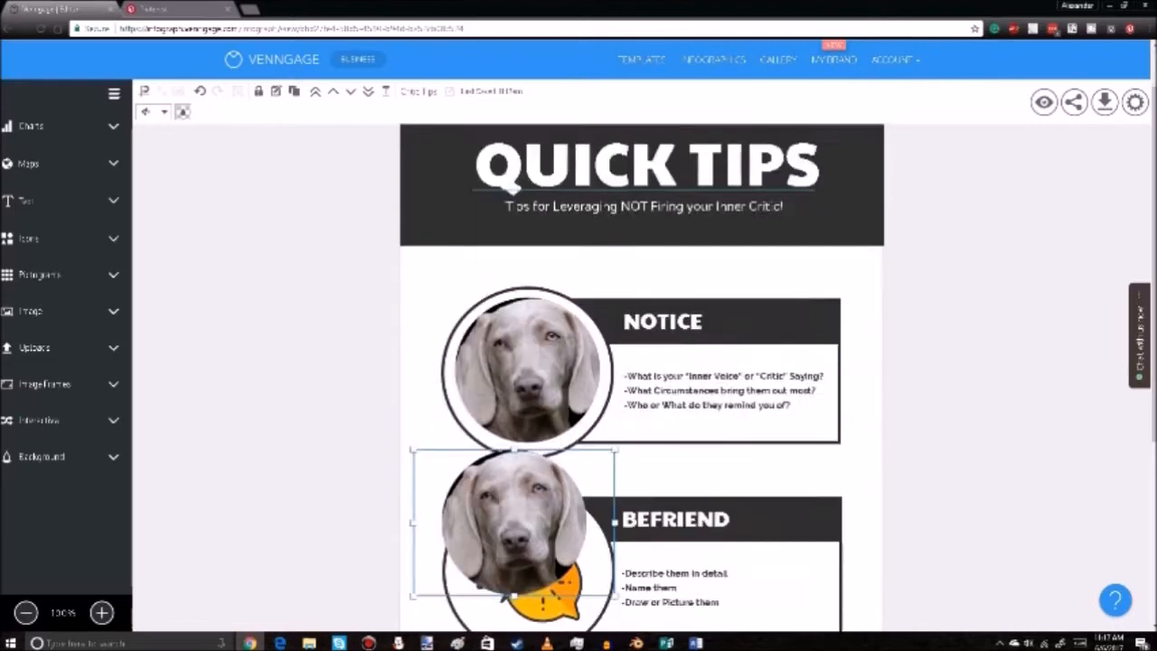
drag(514, 279, 538, 294)
scroll(538, 295, up, 3)
key(Escape)
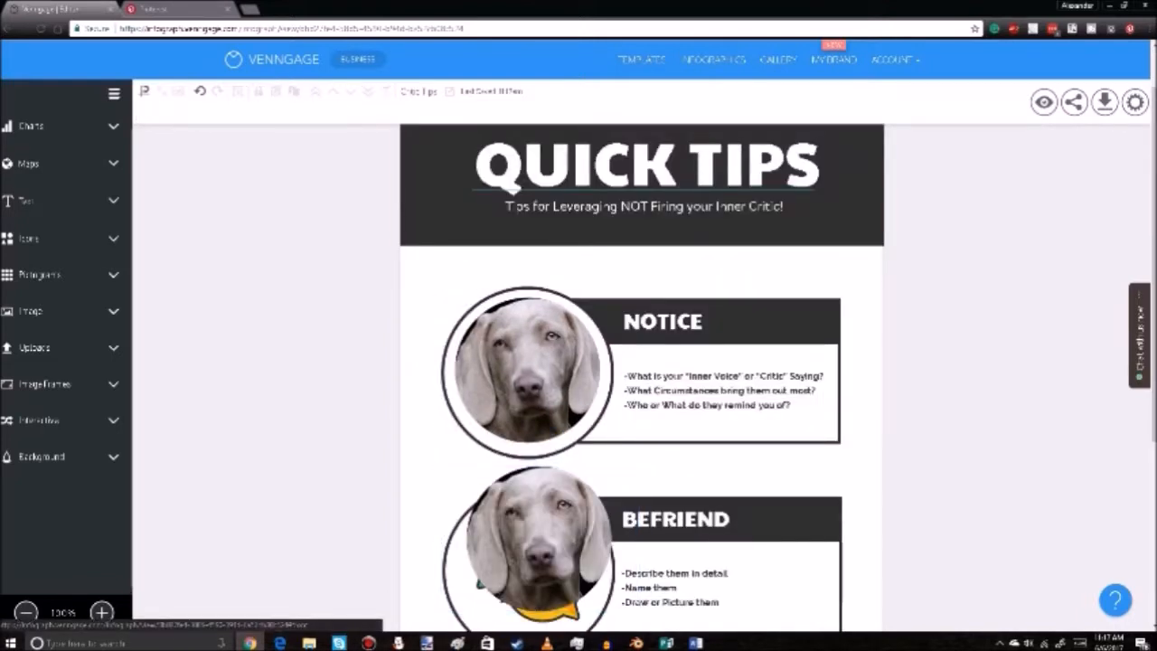
Move the NOTICE section's frame to the front, and send it backward behind the dog image and text again
click(526, 369)
click(723, 321)
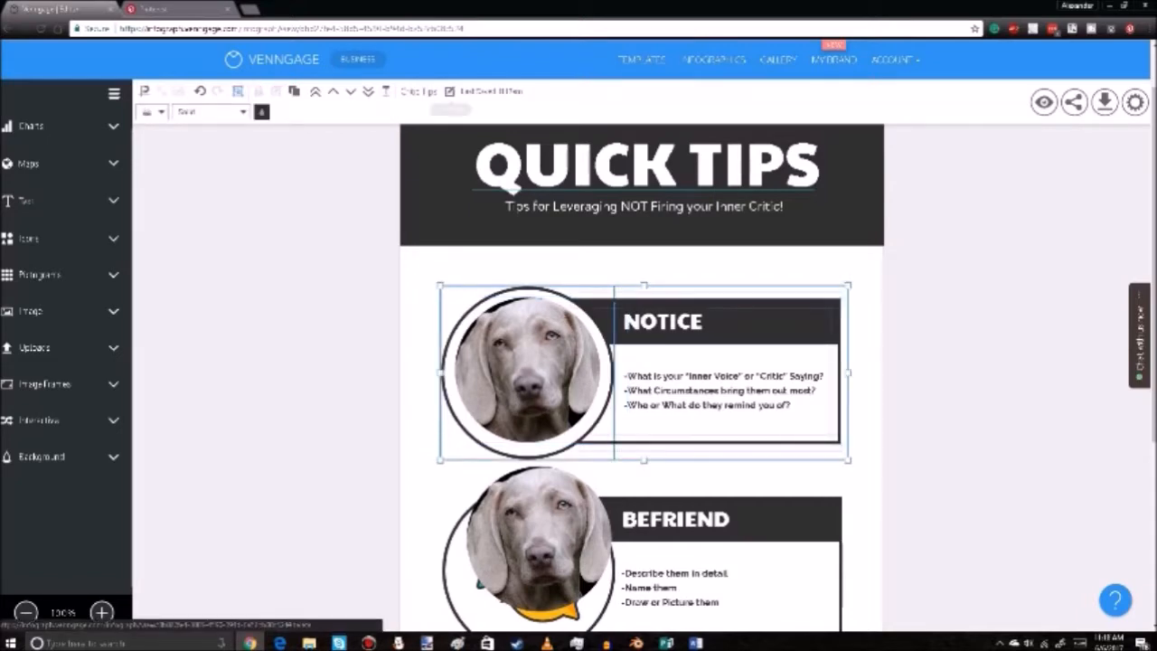
click(315, 91)
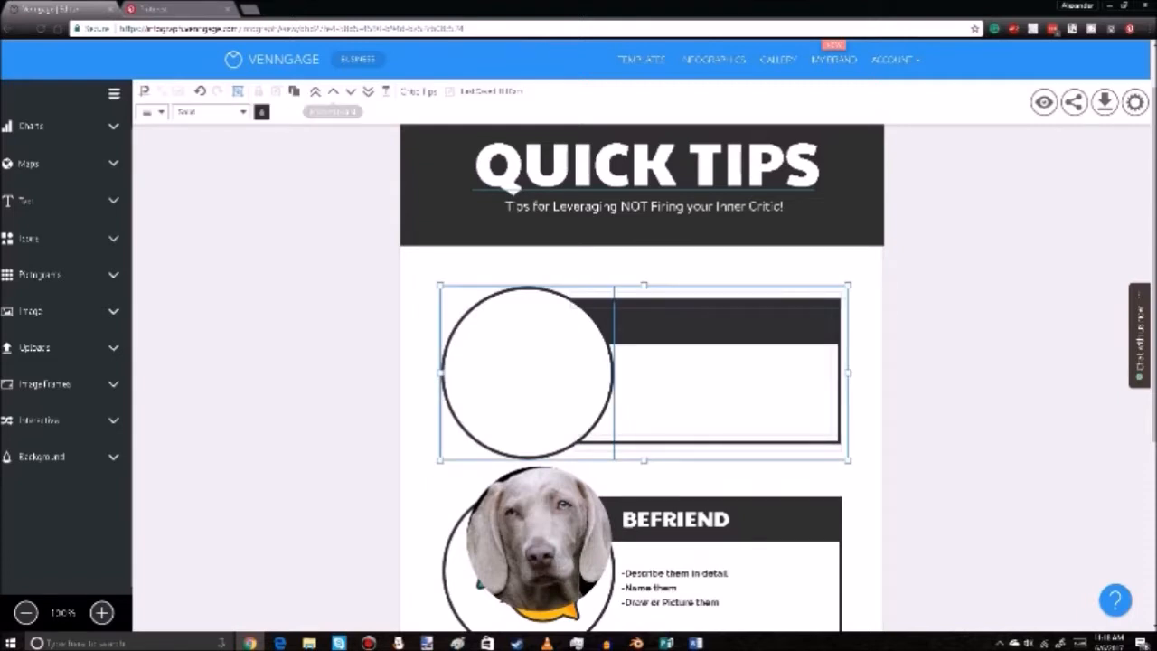
click(350, 92)
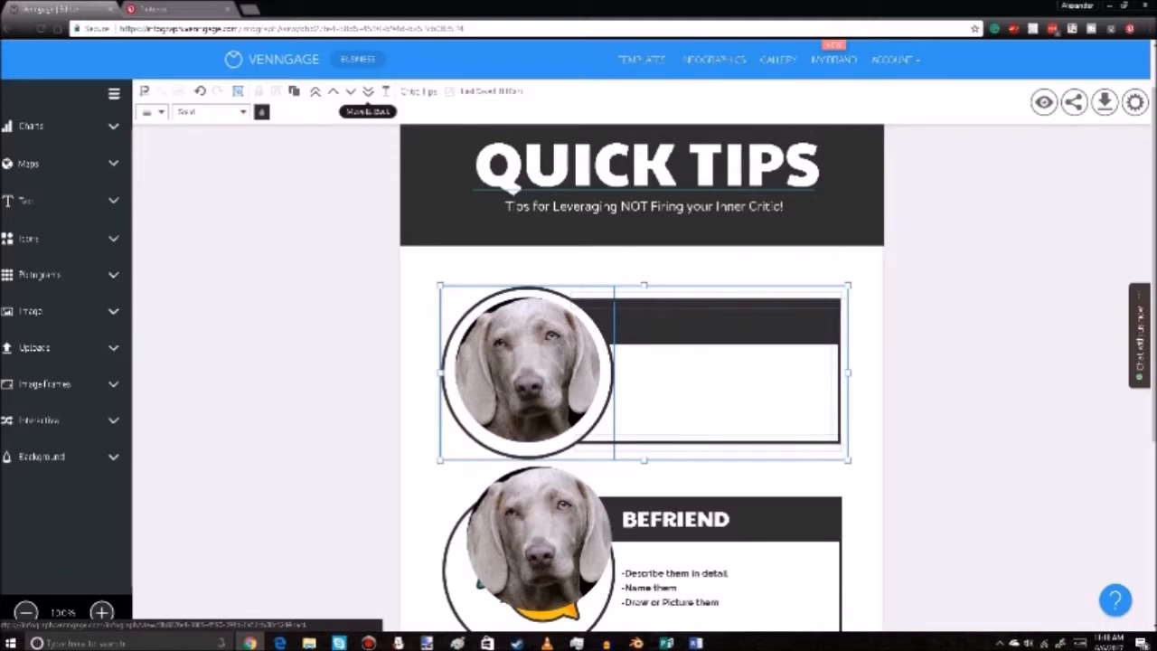
click(351, 91)
key(Escape)
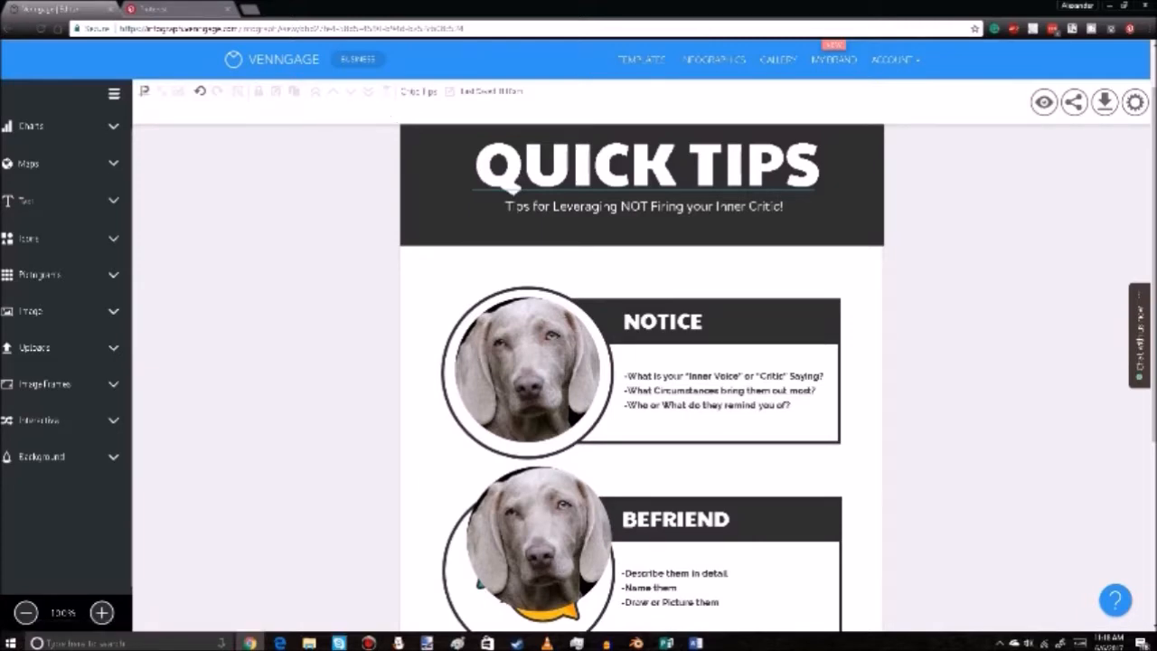
Rename the infographic as How to Infographic
scroll(641, 379, down, 3)
scroll(641, 379, up, 4)
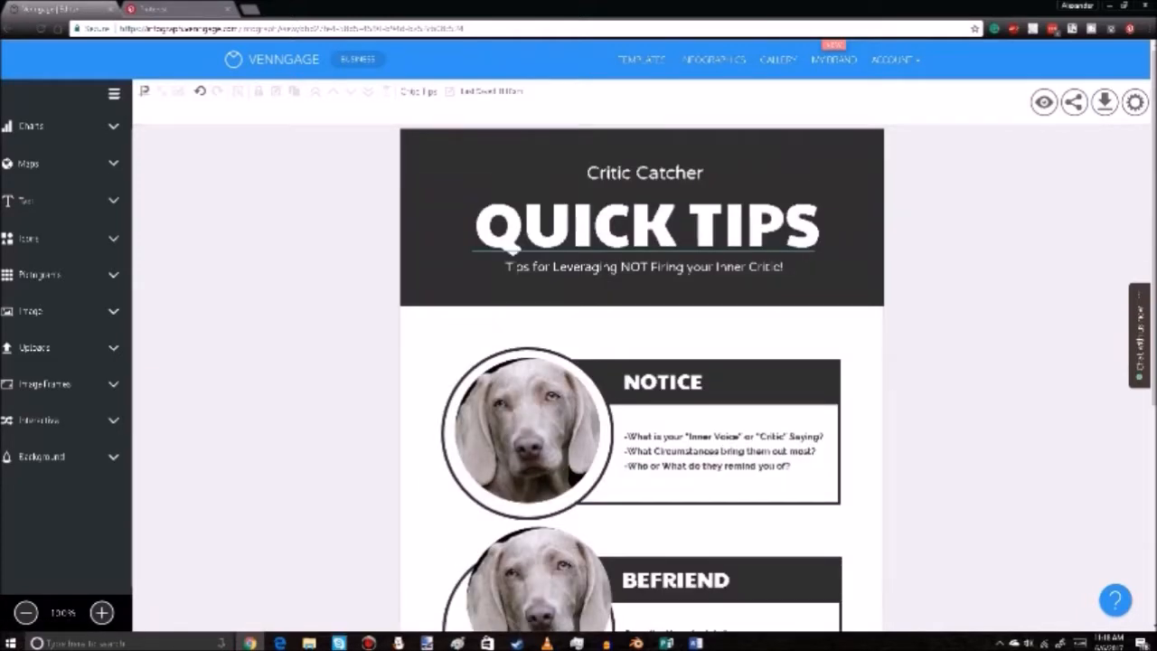
click(449, 91)
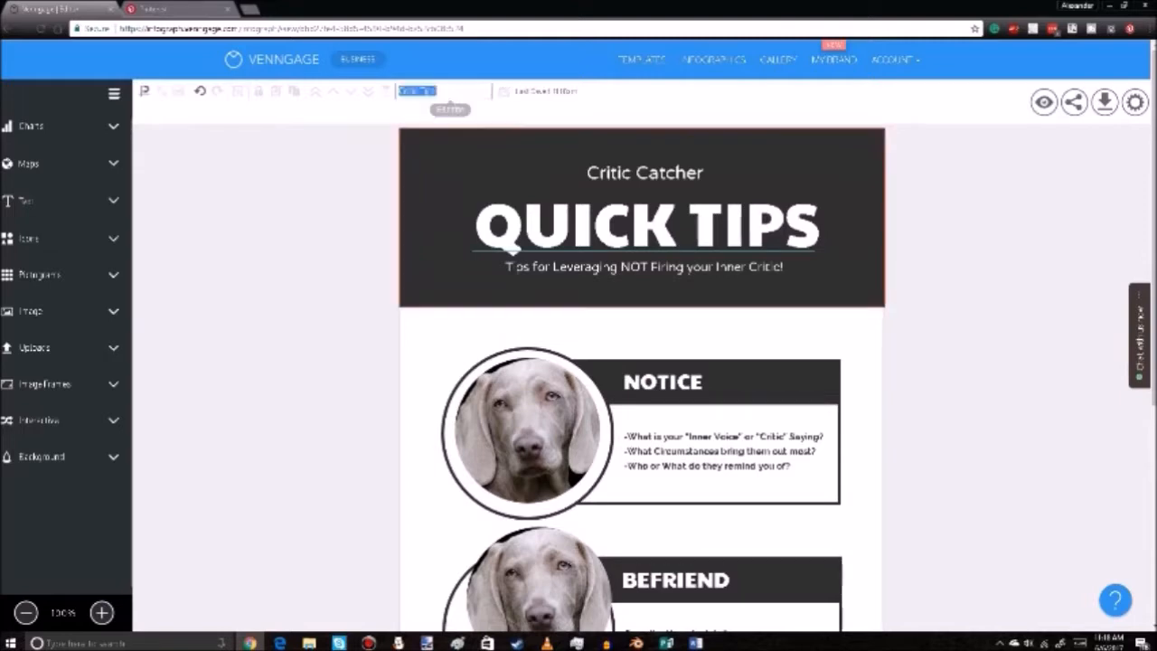
key(BackSpace)
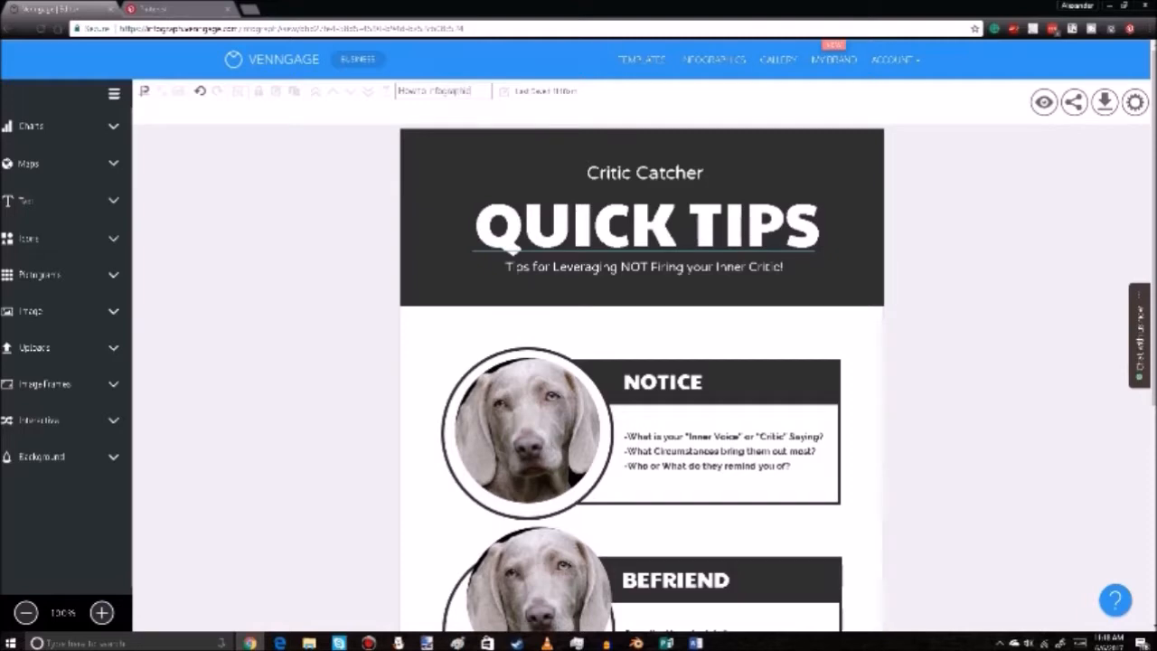
key(Return)
scroll(641, 379, down, 3)
scroll(641, 379, up, 2)
scroll(641, 379, up, 1)
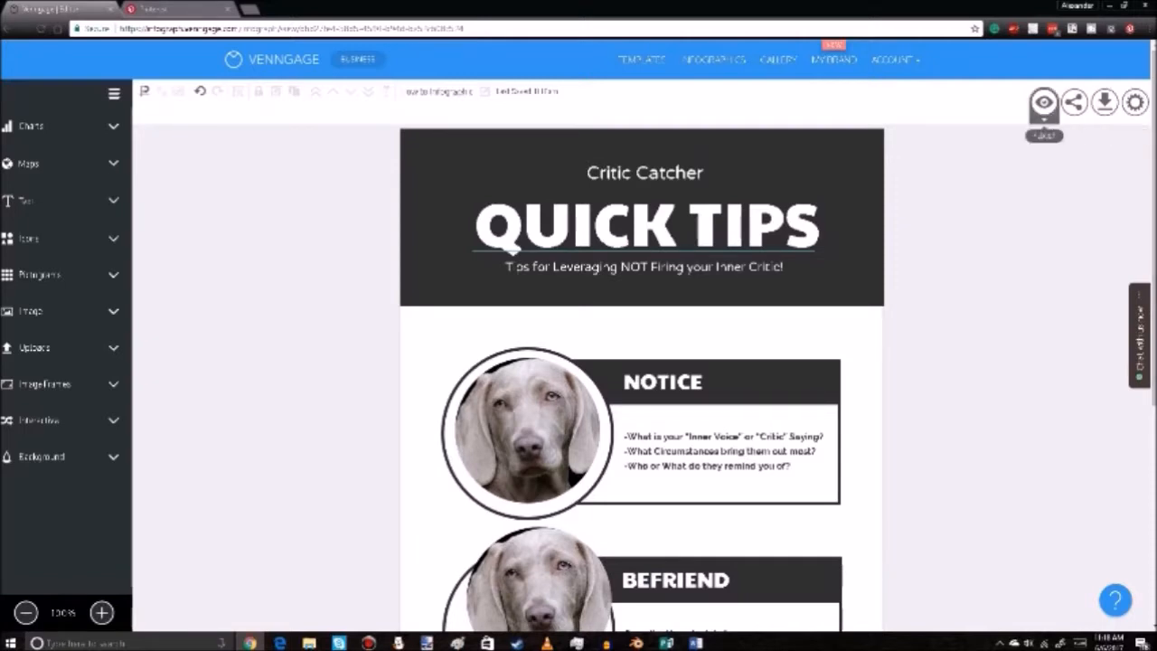
Publish the infographic and look over its published page from the NOTICE section down to the source line
click(1044, 102)
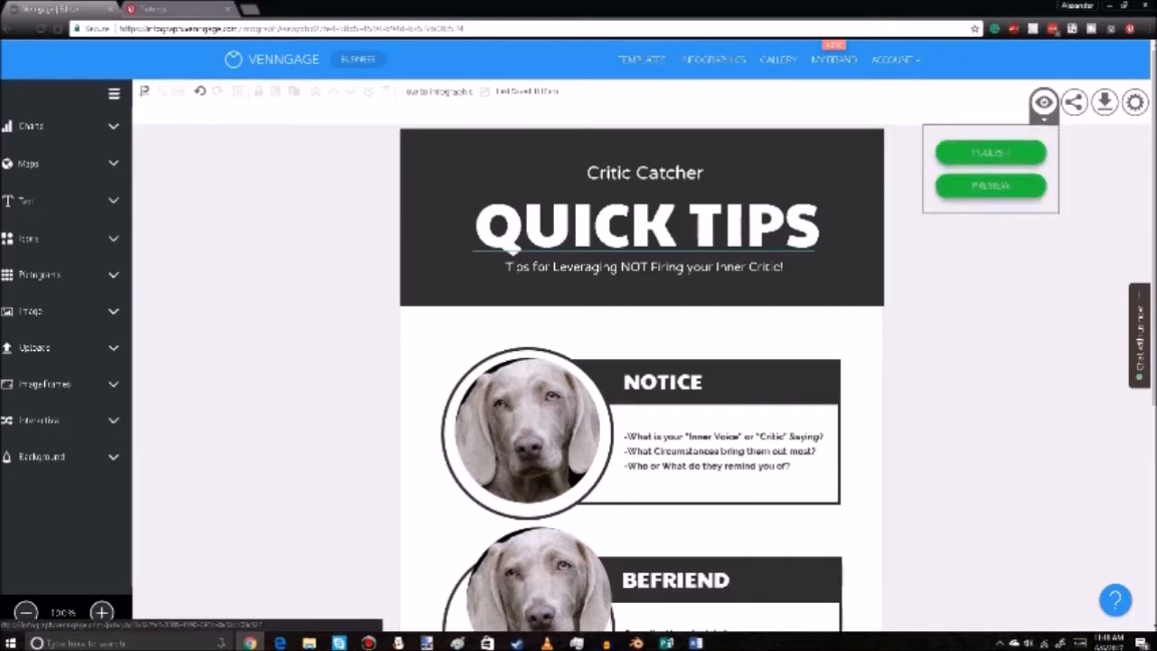
click(990, 152)
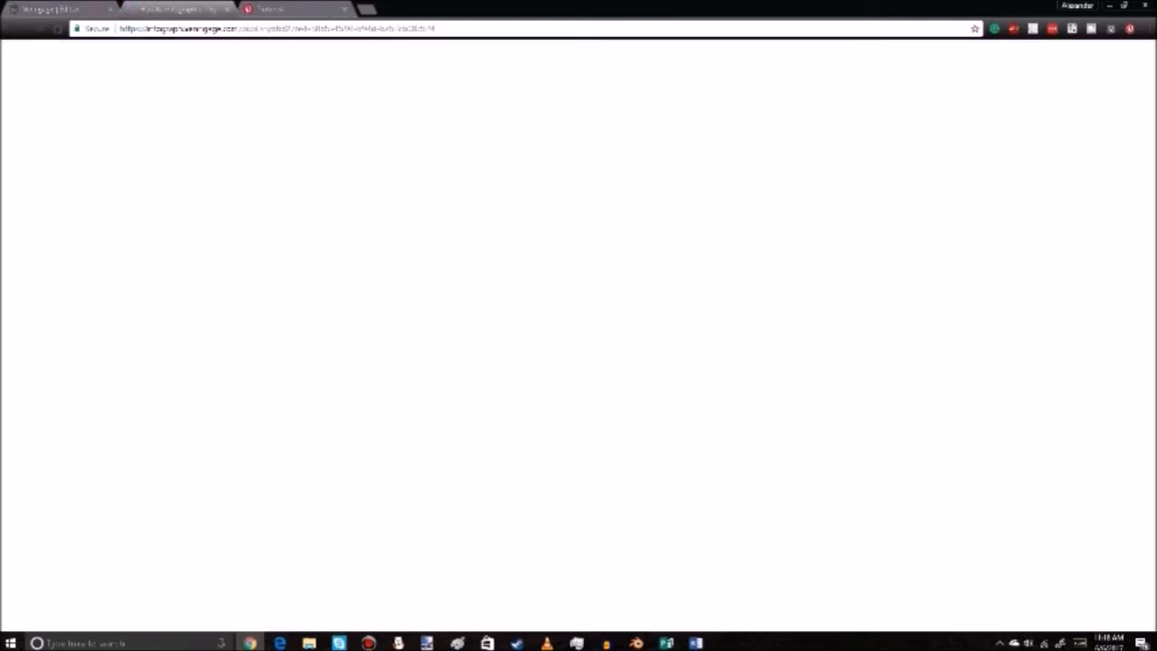
scroll(572, 361, down, 3)
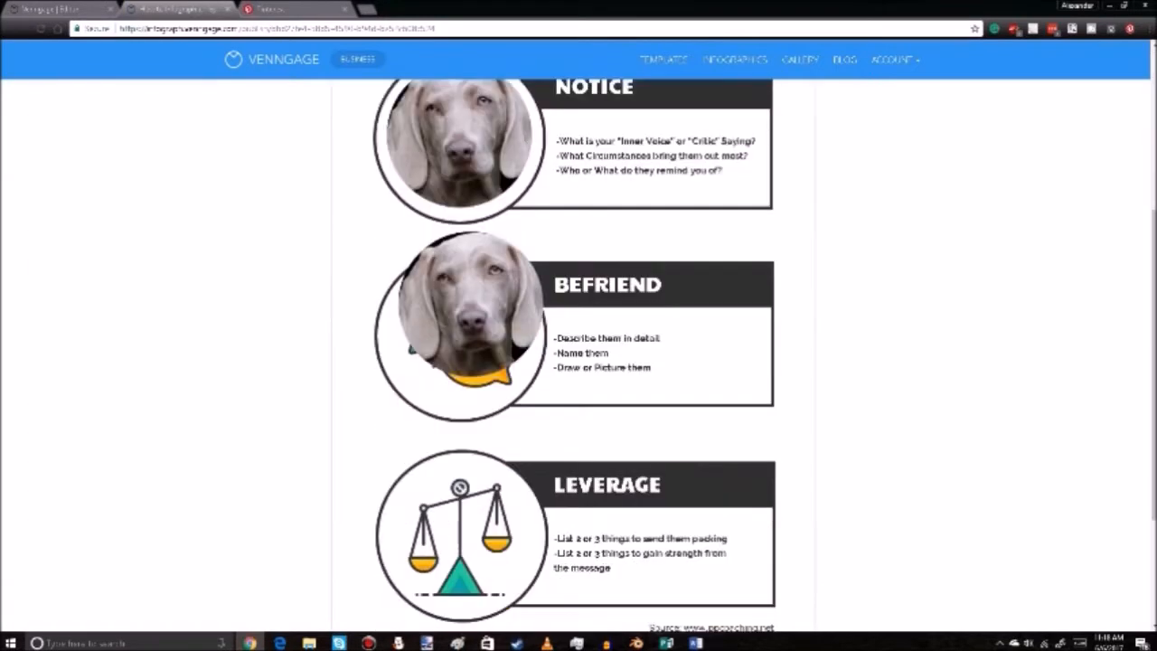
scroll(573, 362, down, 2)
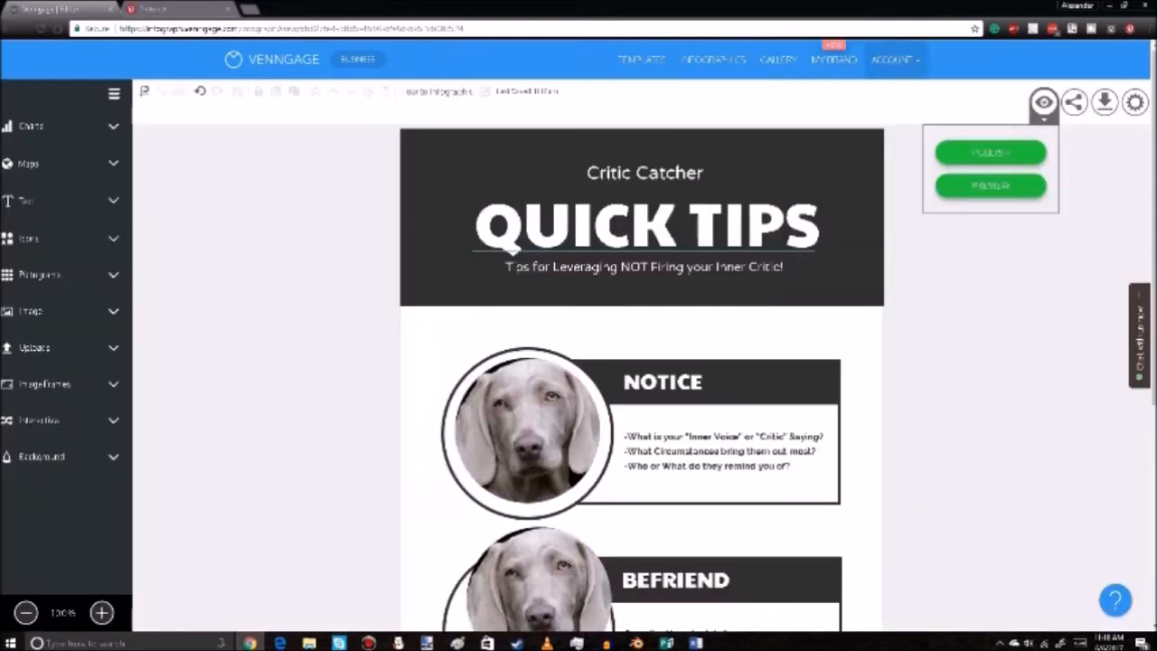
Look over the public sharing options, the private sharing dialog with its team, link and user settings, and the download options
click(1074, 102)
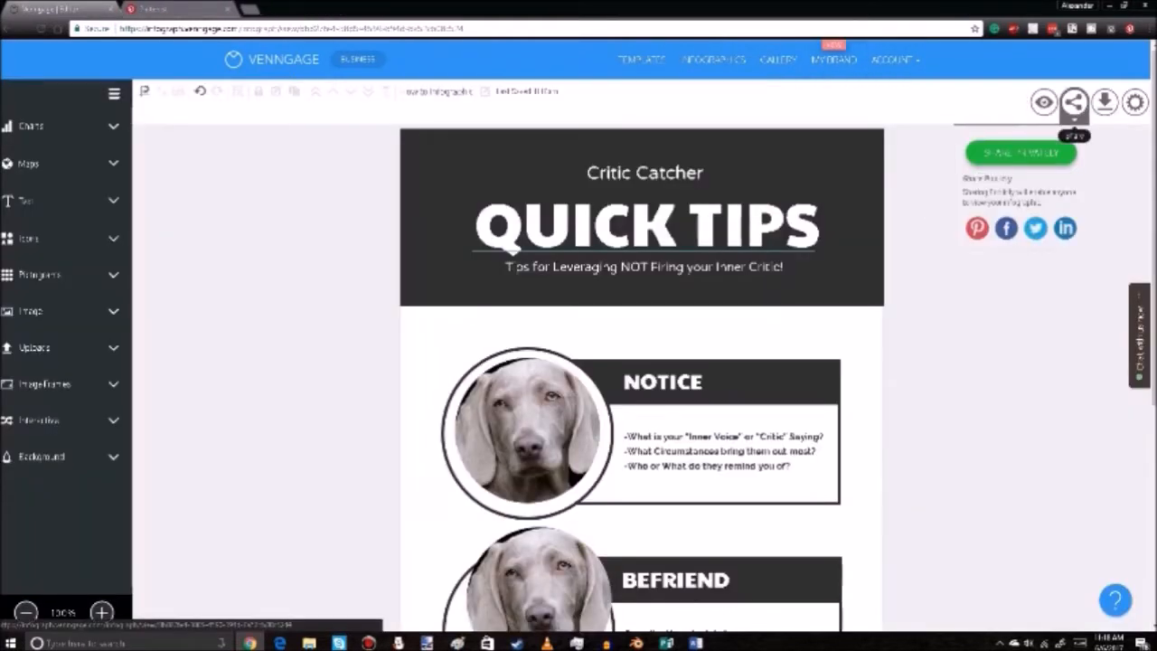
click(1044, 102)
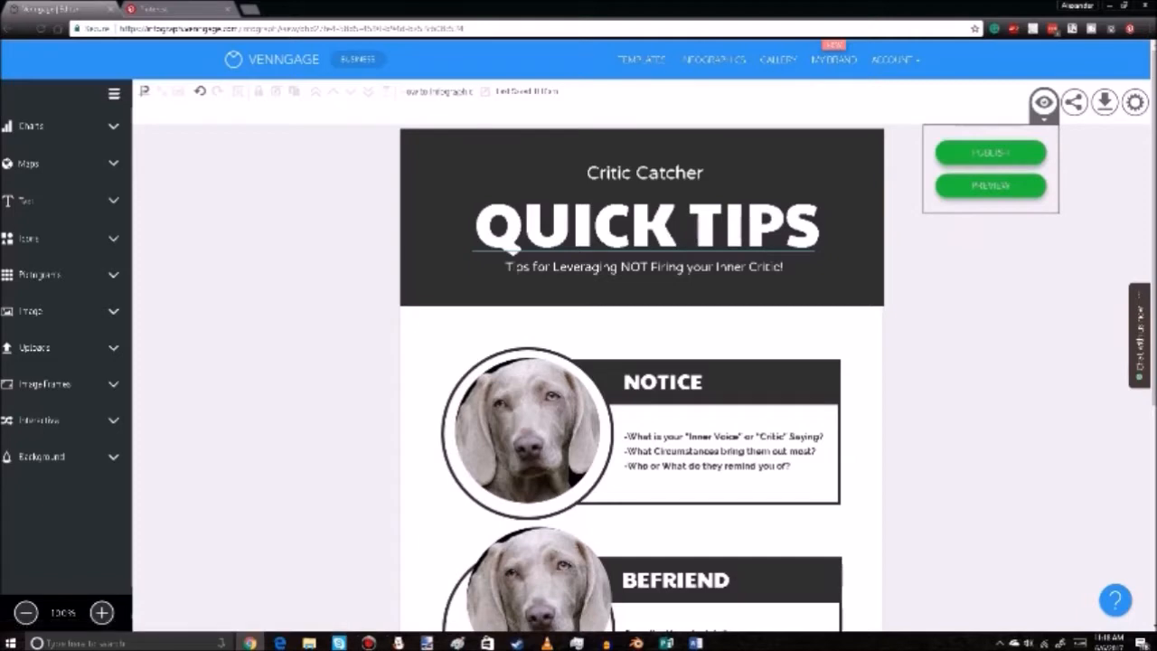
click(1073, 102)
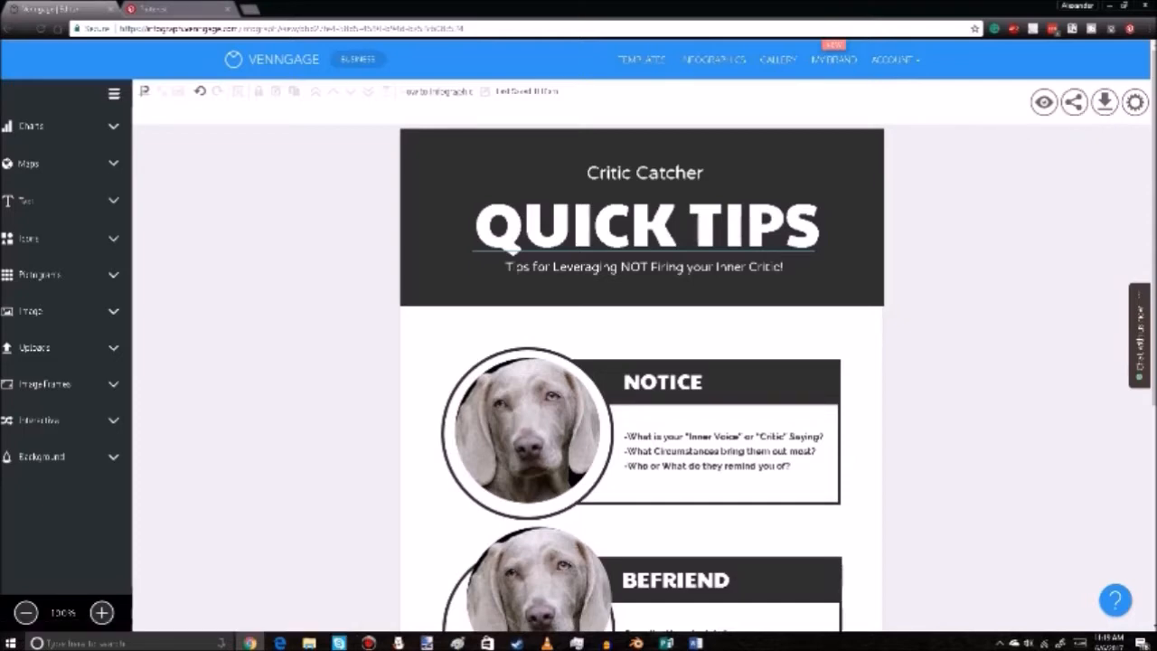
mouse_move(1074, 107)
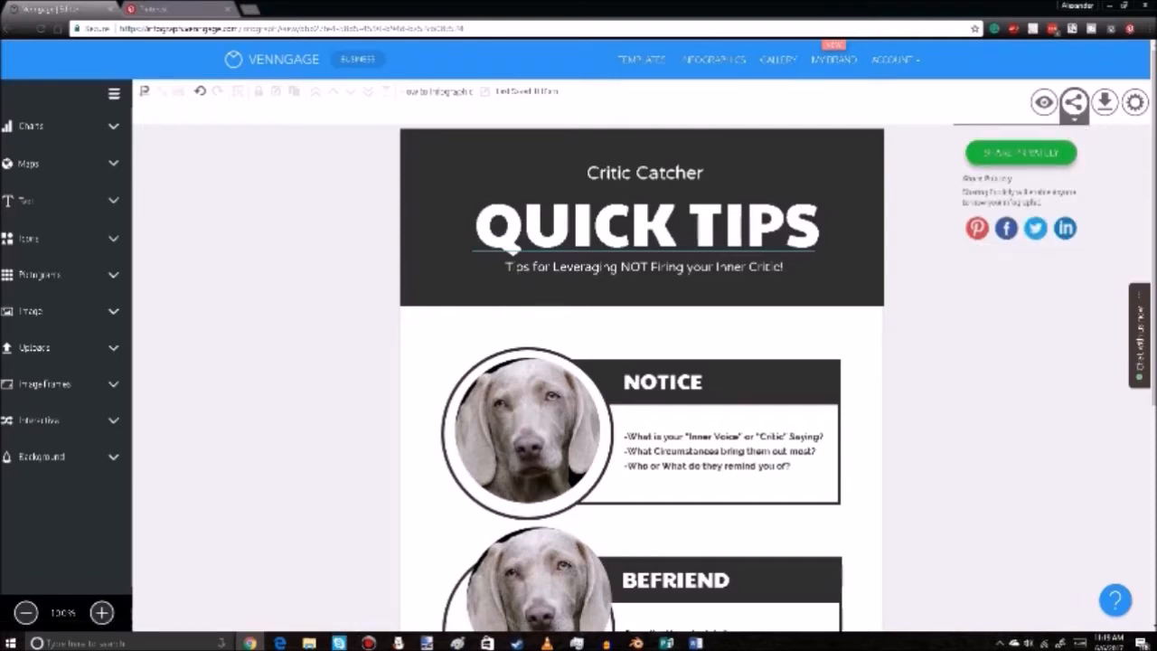
click(1020, 153)
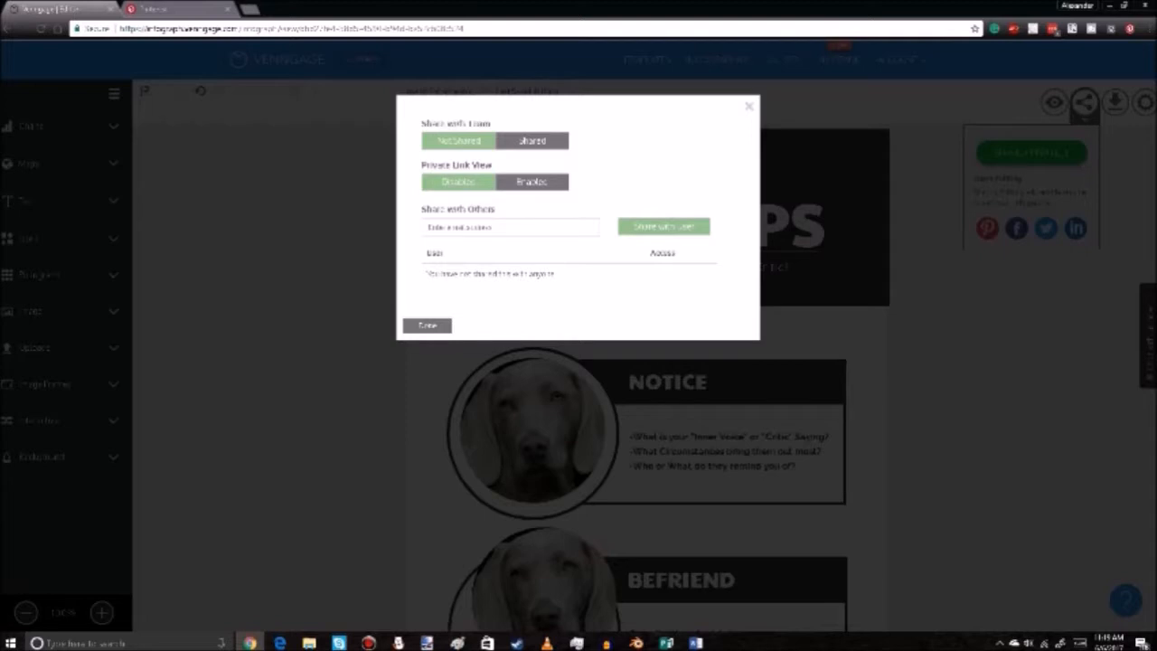
key(Escape)
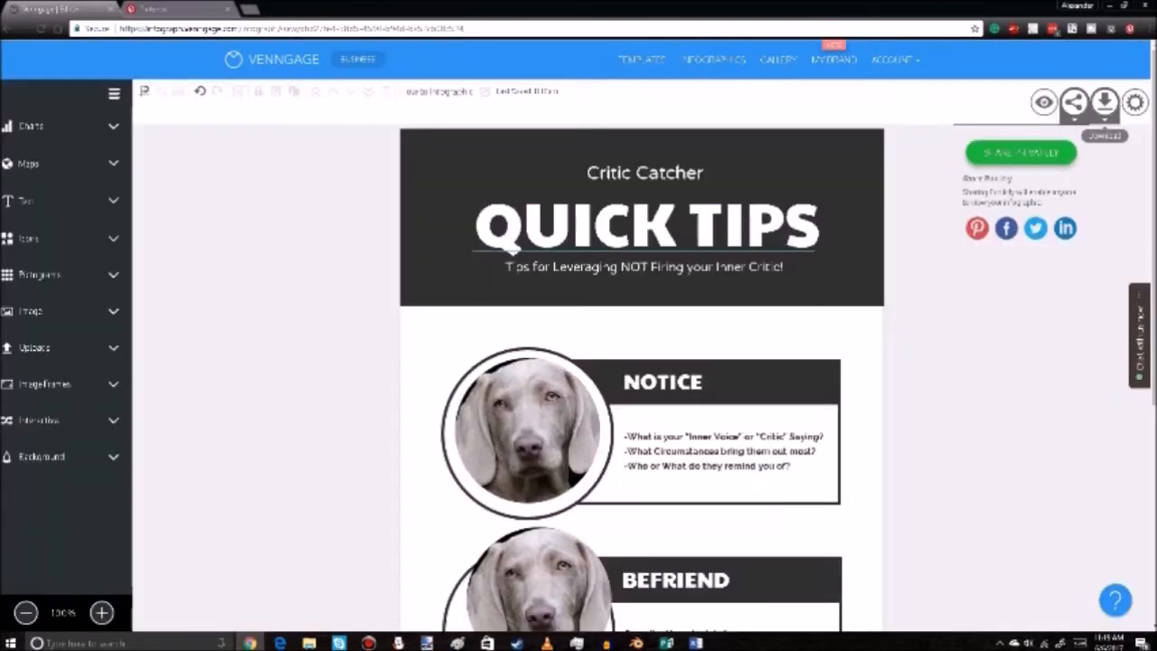
click(1104, 102)
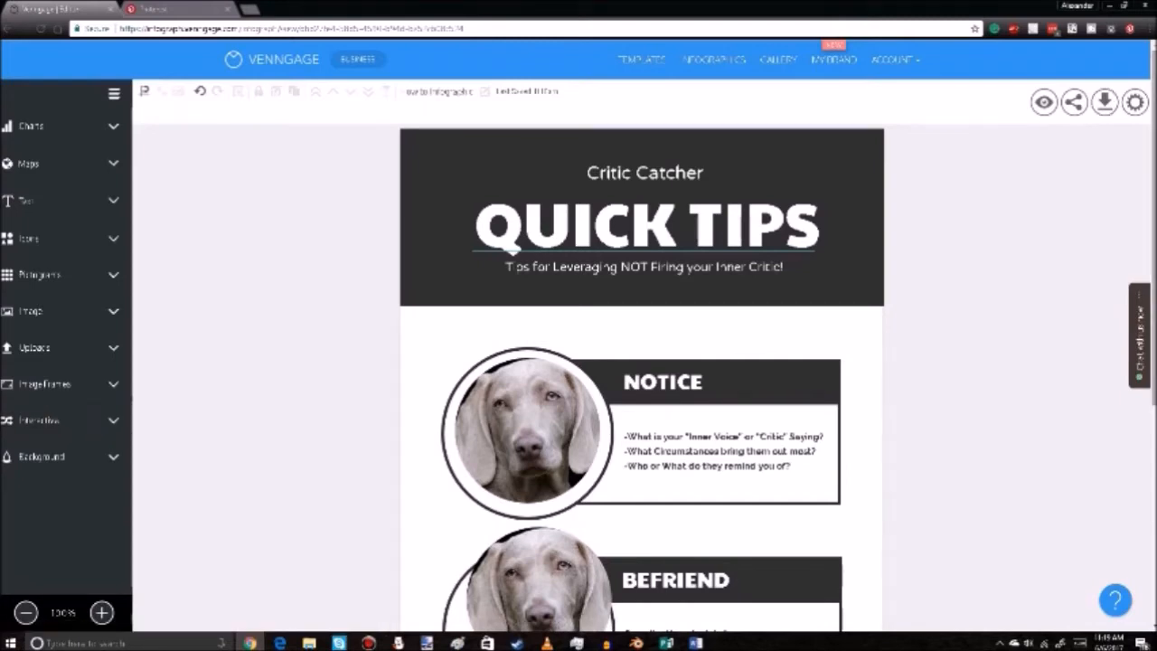
Switch the page to landscape and back to portrait in the page settings, and look over the available page sizes
click(1134, 103)
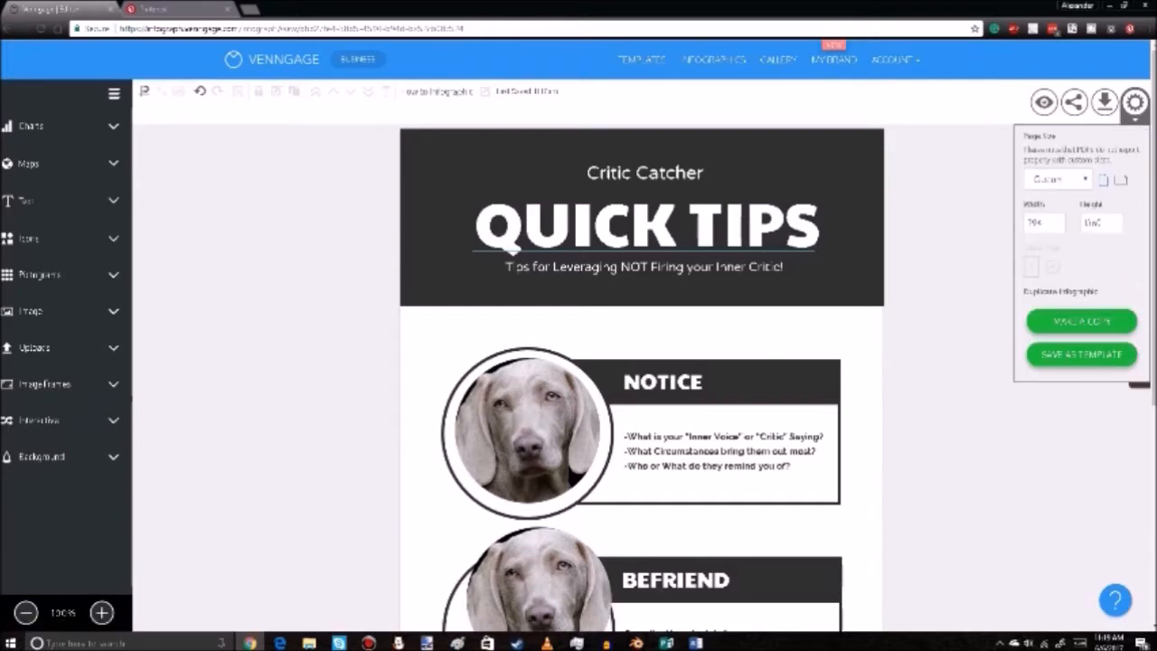
click(1120, 180)
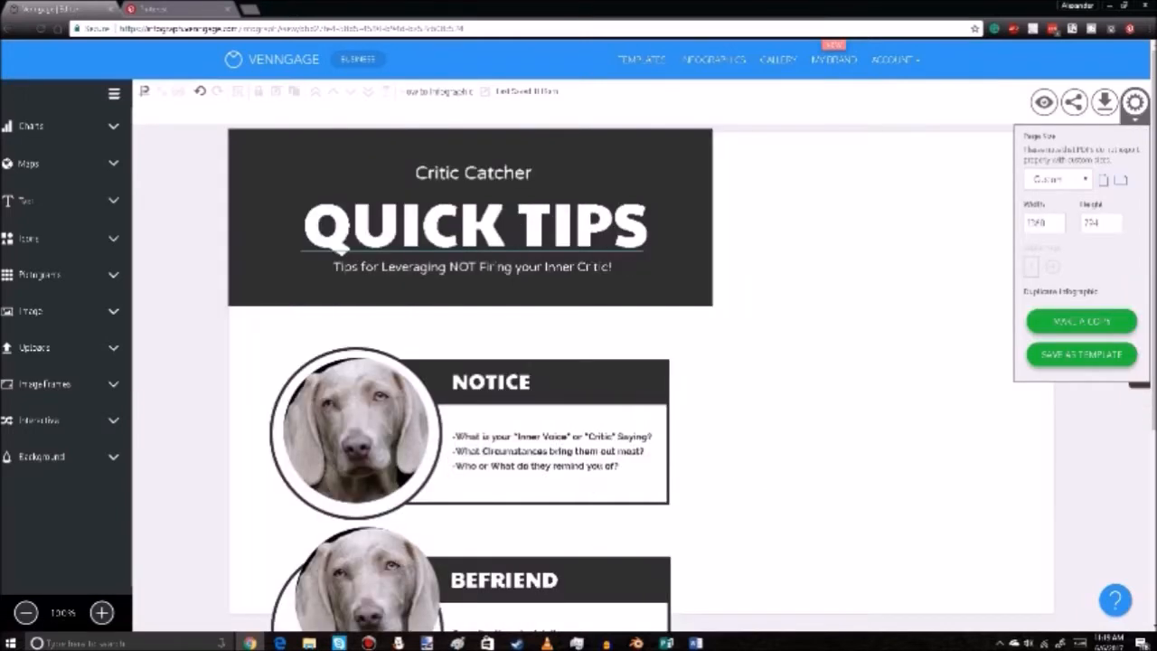
click(1102, 180)
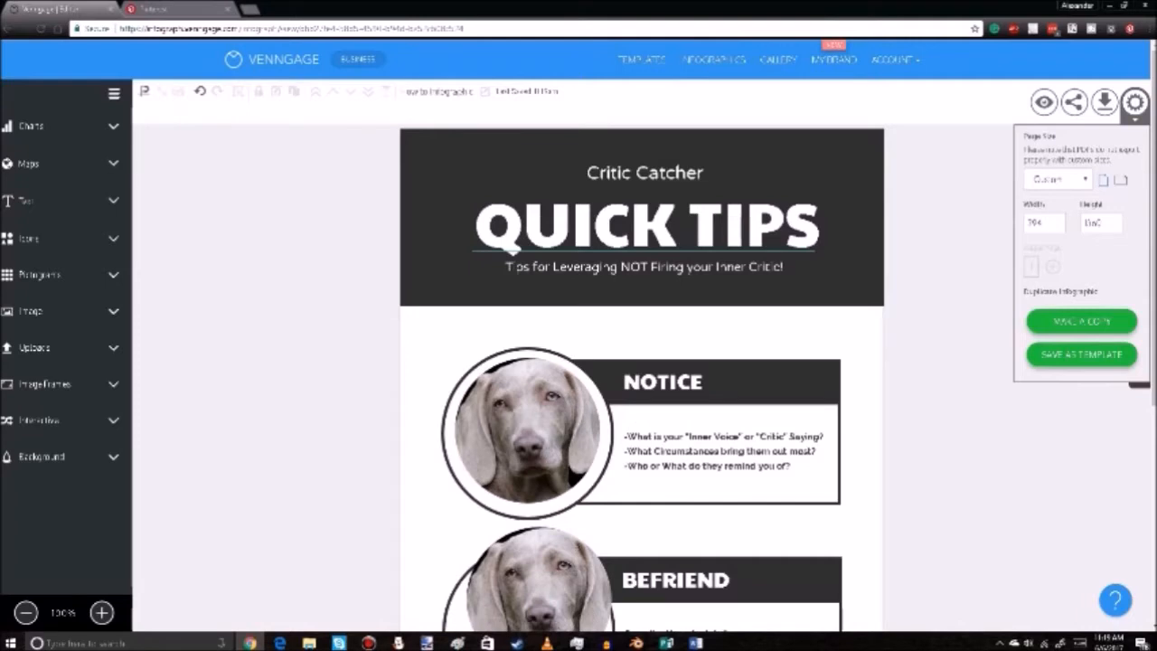
click(1057, 179)
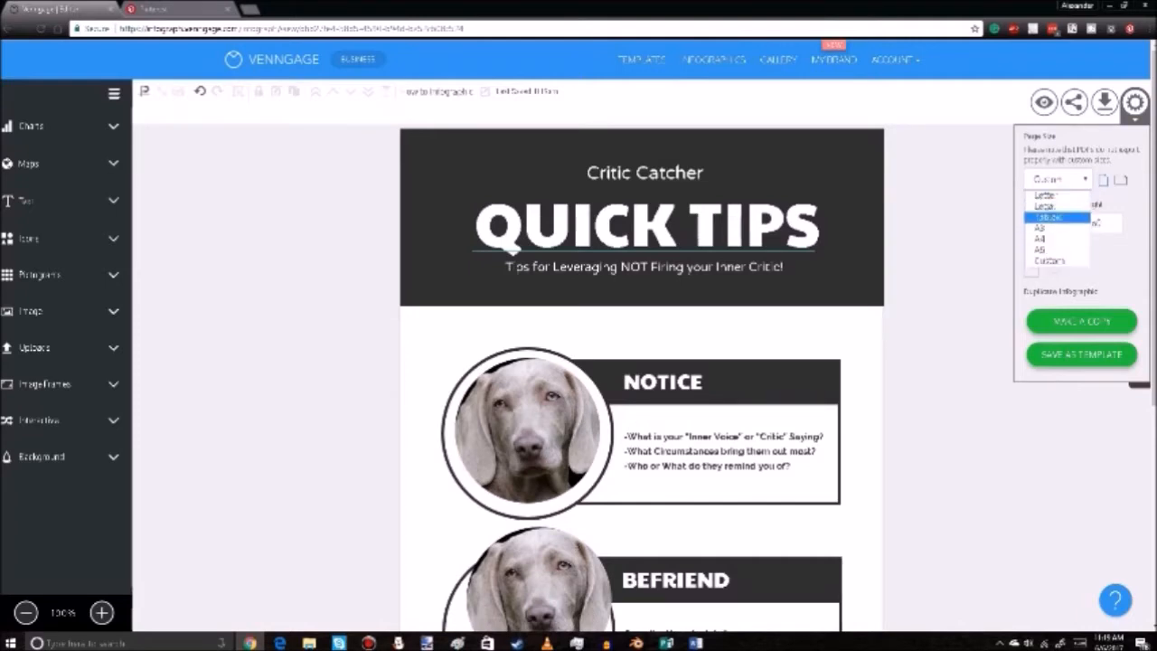
click(1134, 102)
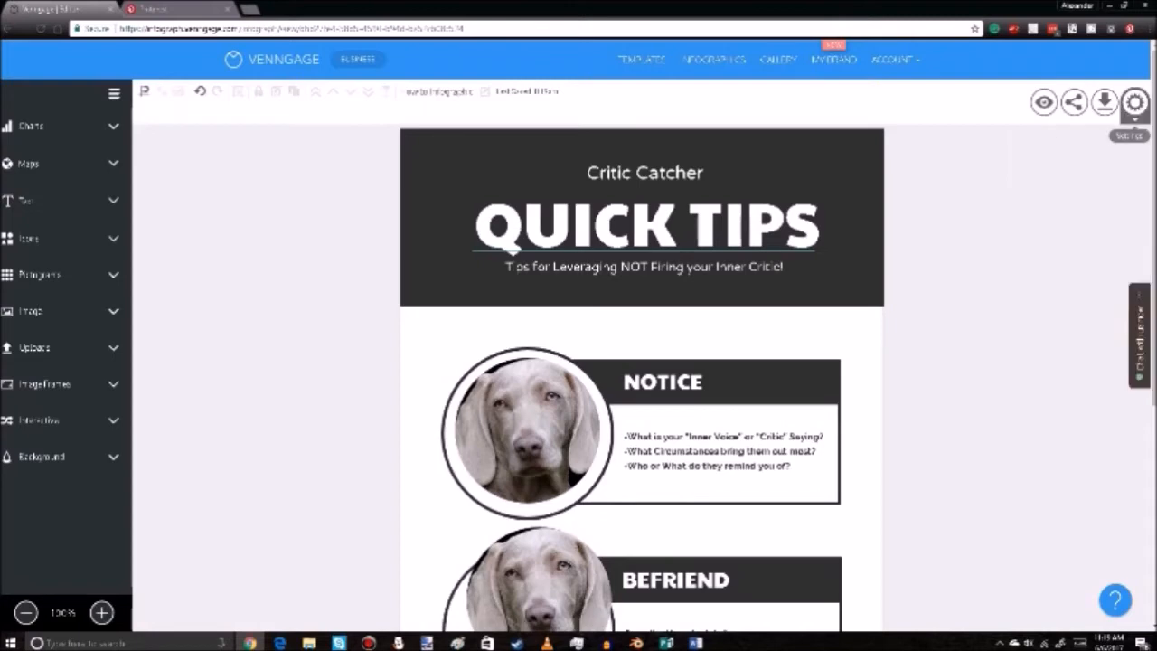
Save the infographic as a template and close the success dialog
click(1134, 102)
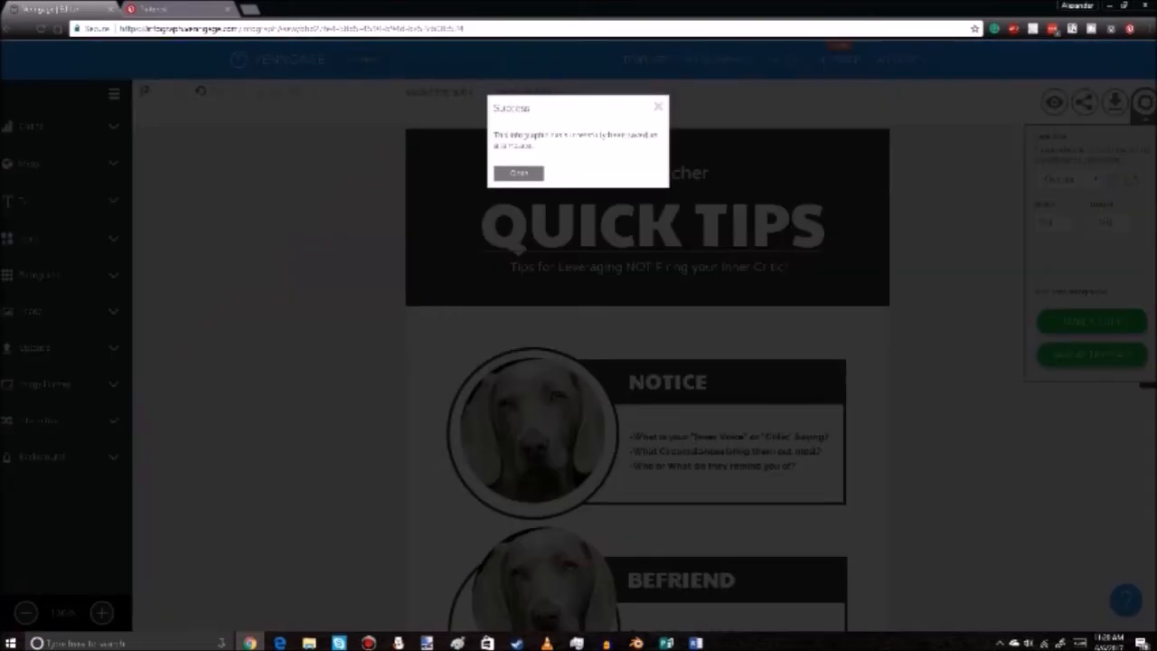
drag(538, 135, 628, 135)
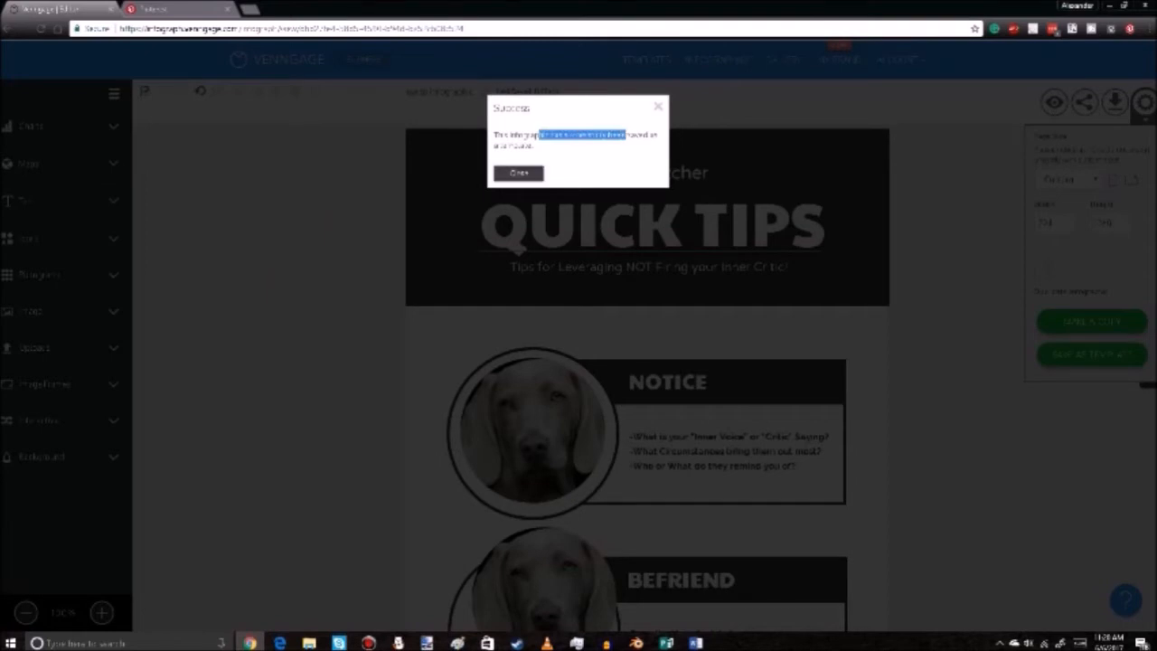
click(518, 173)
Open the Templates gallery and browse the featured designs
click(642, 60)
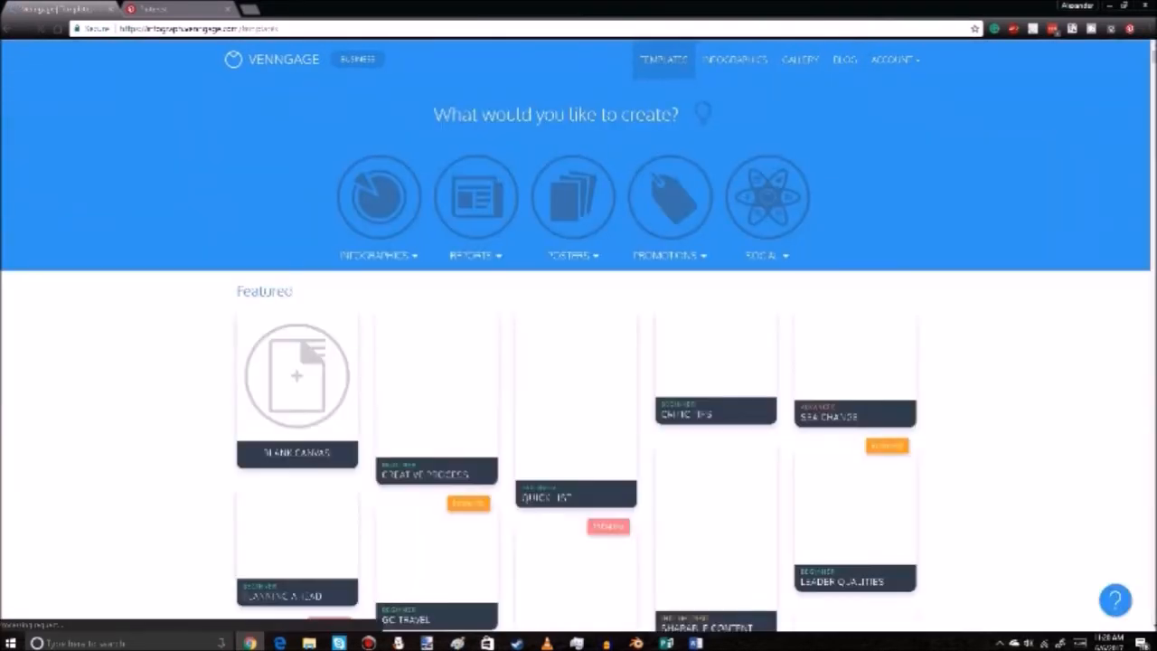
scroll(579, 361, down, 2)
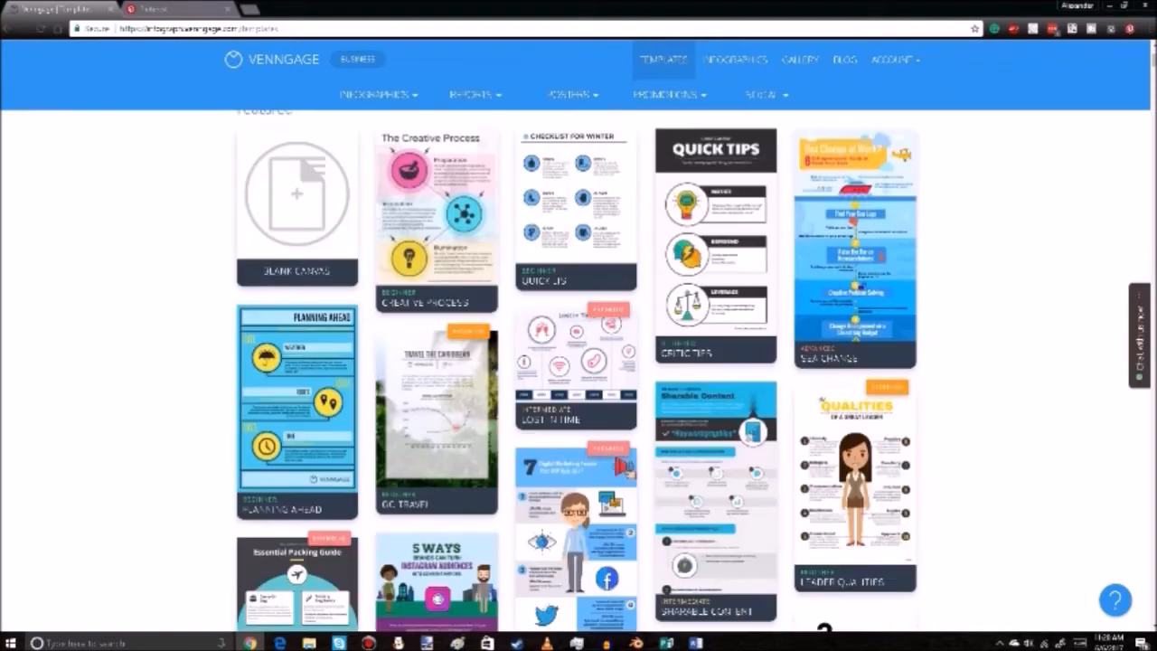
Look through the featured templates further down the gallery and return to the template categories
scroll(578, 362, down, 4)
scroll(578, 362, up, 6)
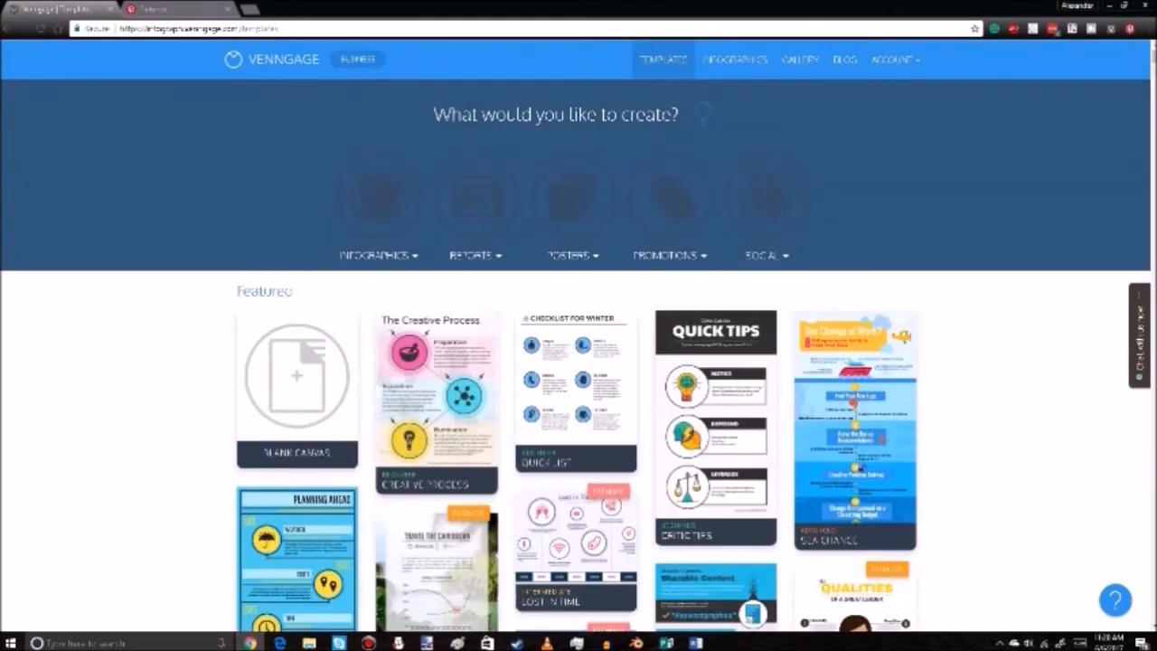
scroll(578, 362, down, 5)
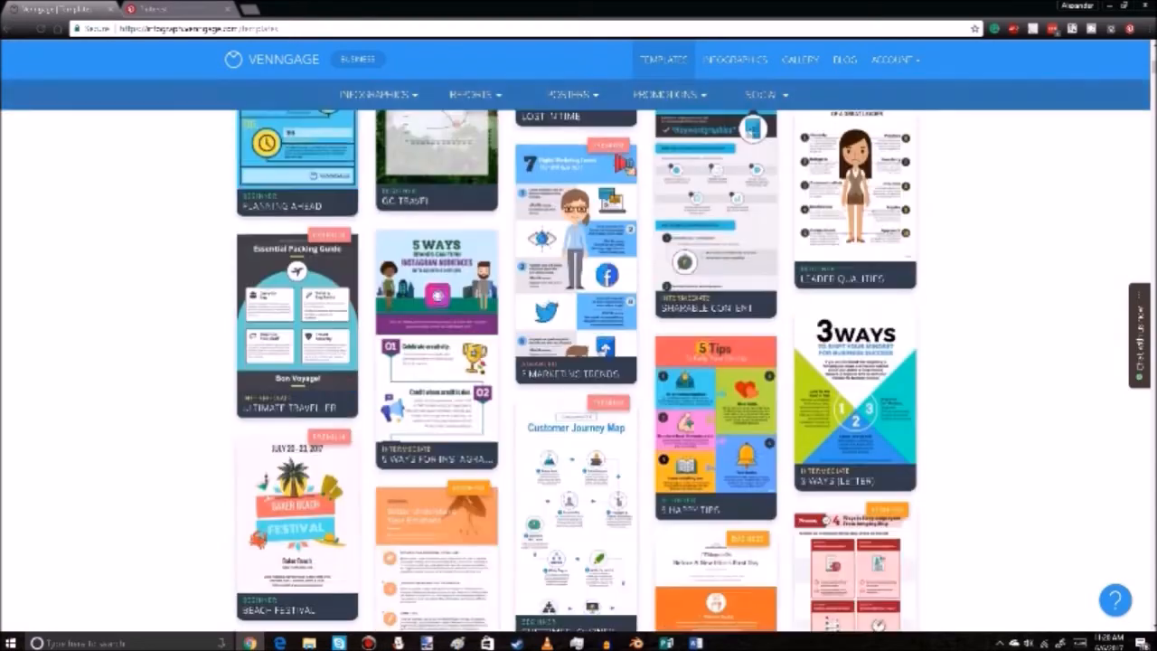
scroll(578, 362, down, 9)
scroll(579, 362, up, 3)
scroll(578, 361, up, 12)
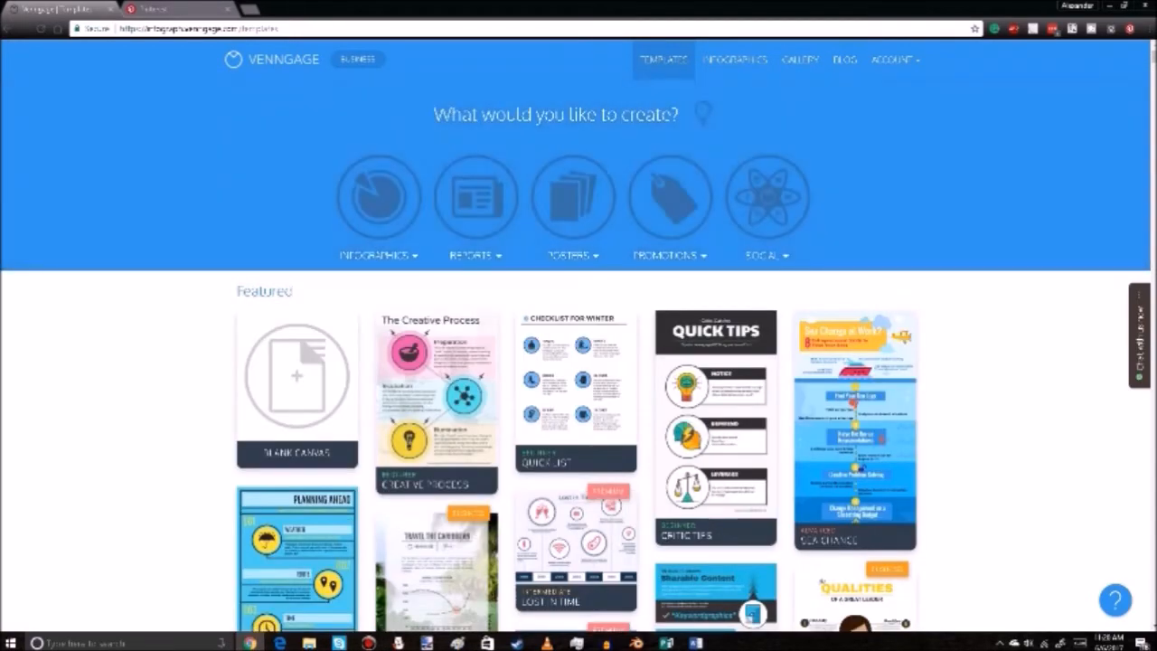
Open the How to Infographic design from My Infographics for editing and publish it
click(734, 59)
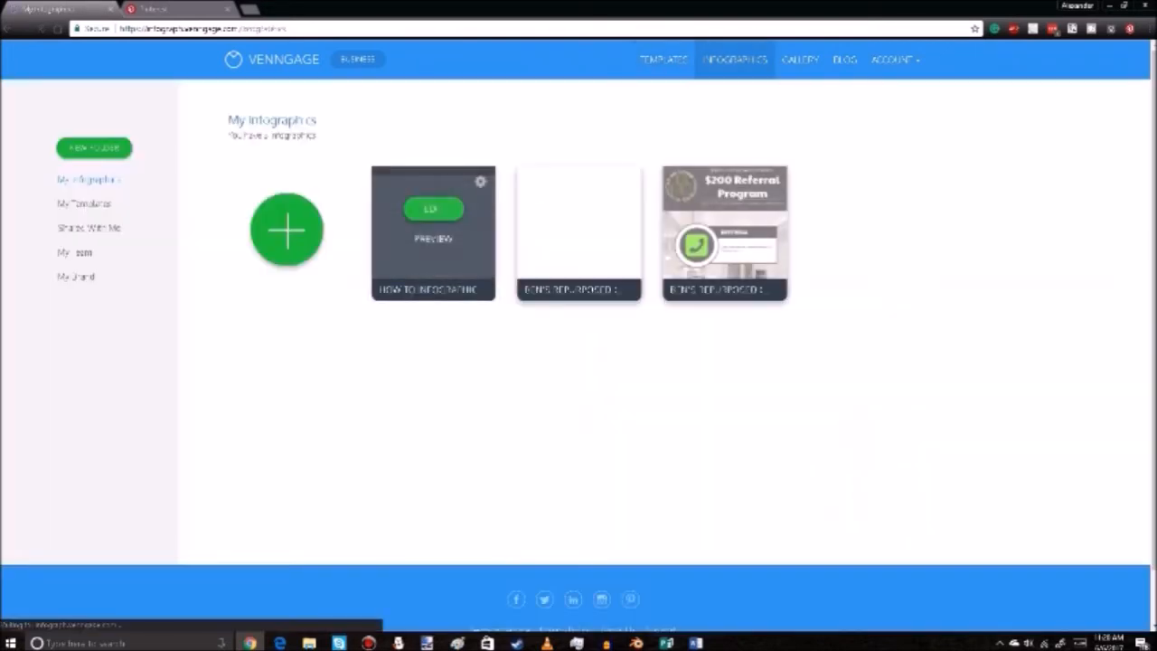
click(433, 209)
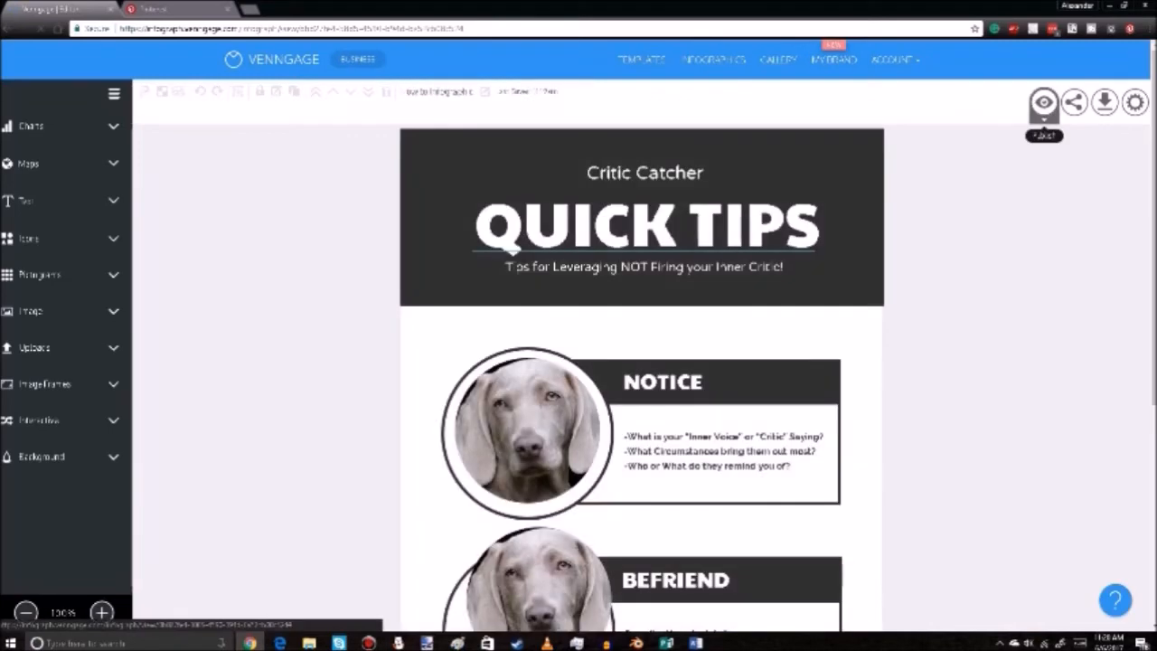
click(1043, 103)
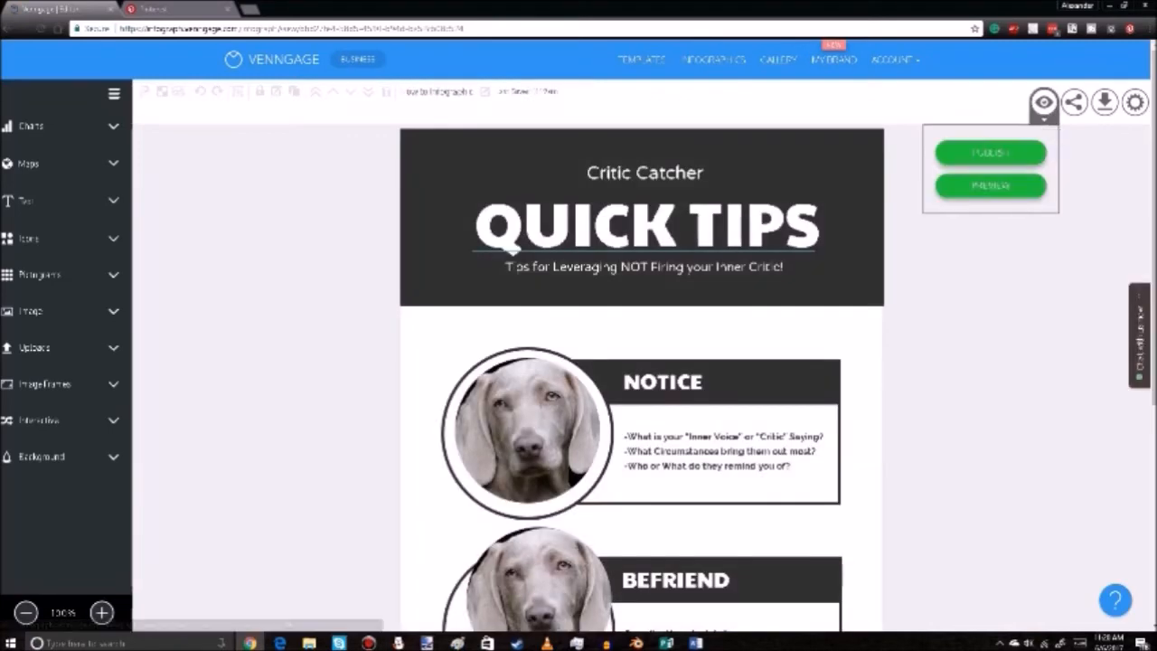
click(990, 152)
click(481, 224)
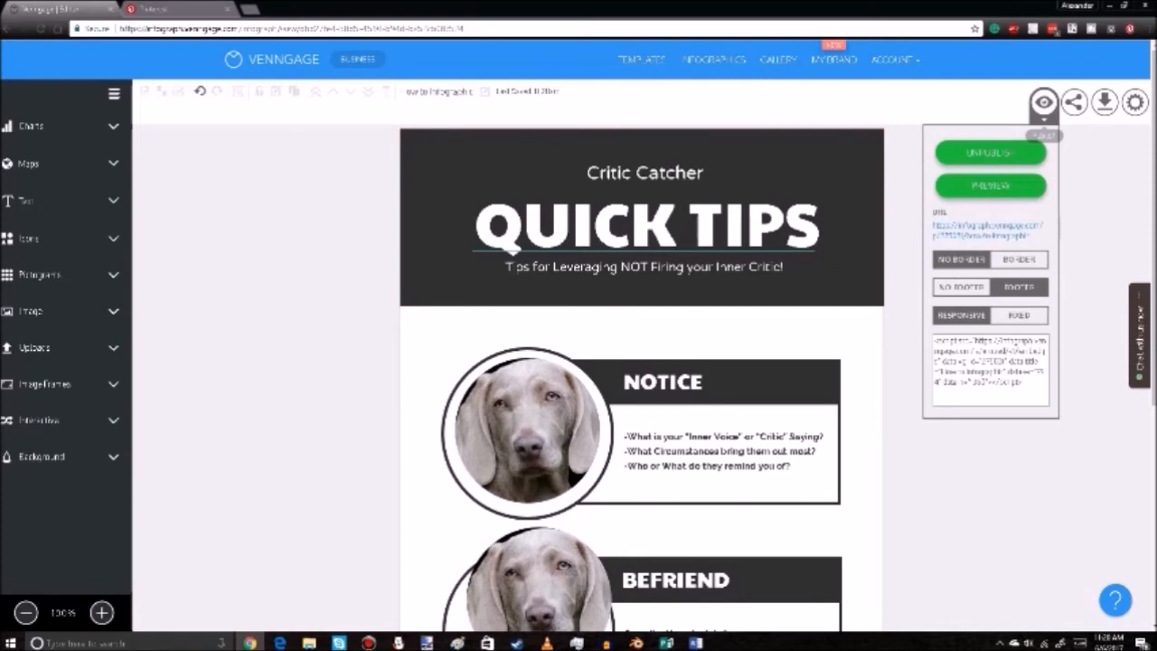
Review the infographic's sharing options and download it as a PNG file, dismissing the browser's download notice
click(1074, 102)
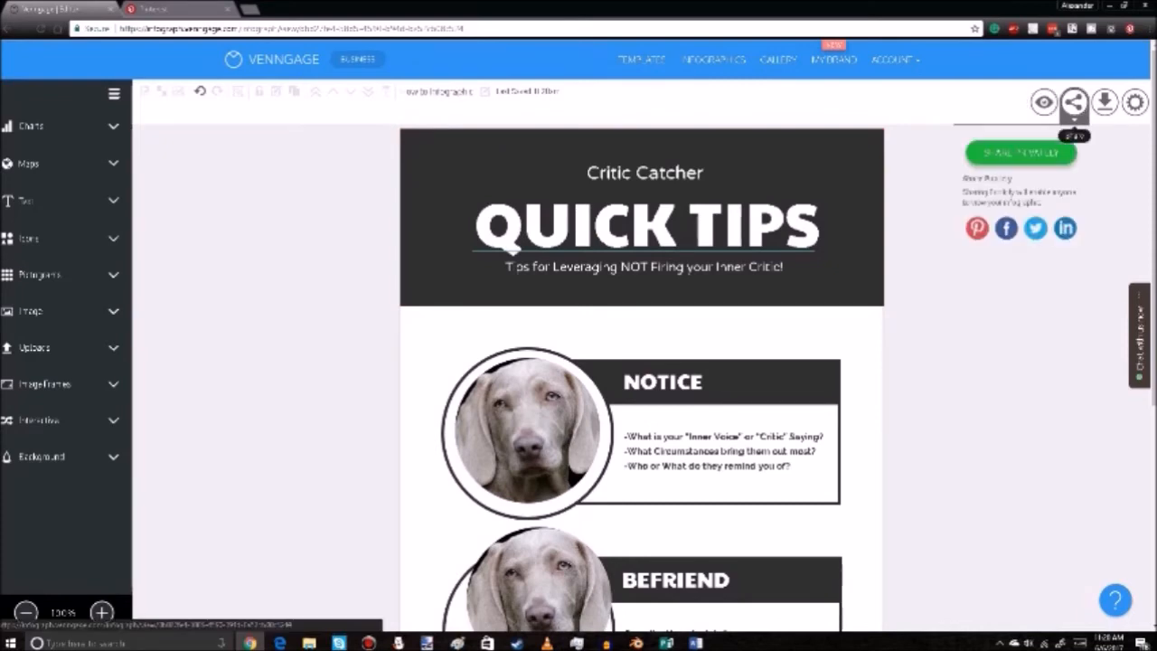
click(1104, 102)
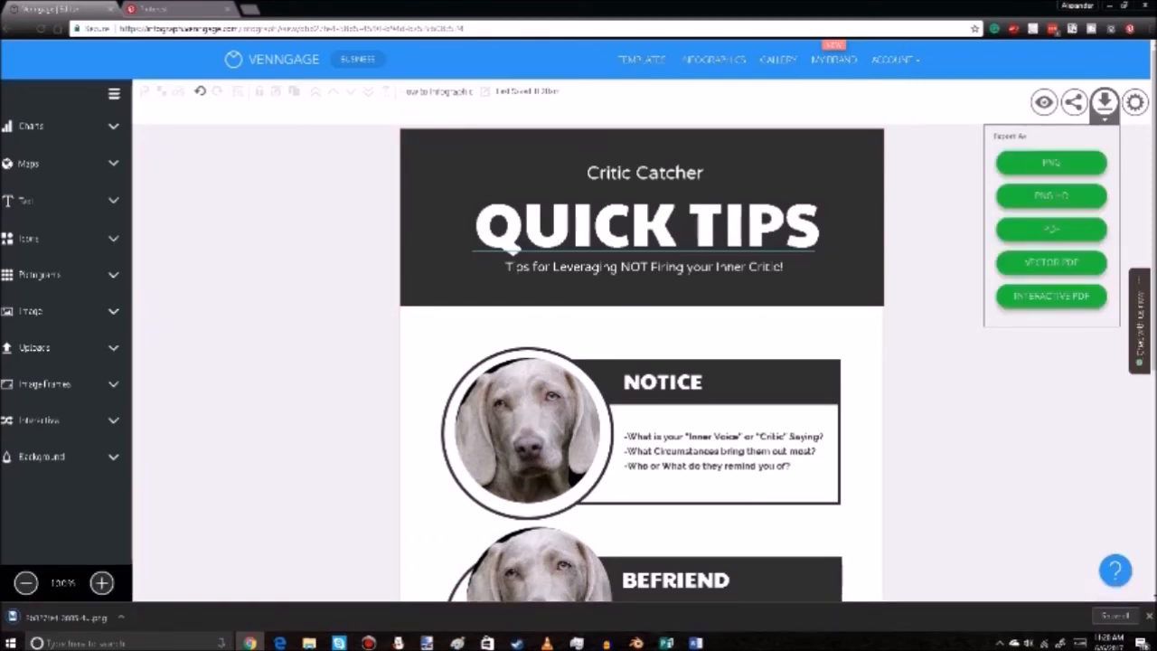
click(1148, 615)
scroll(641, 380, down, 4)
scroll(642, 380, up, 4)
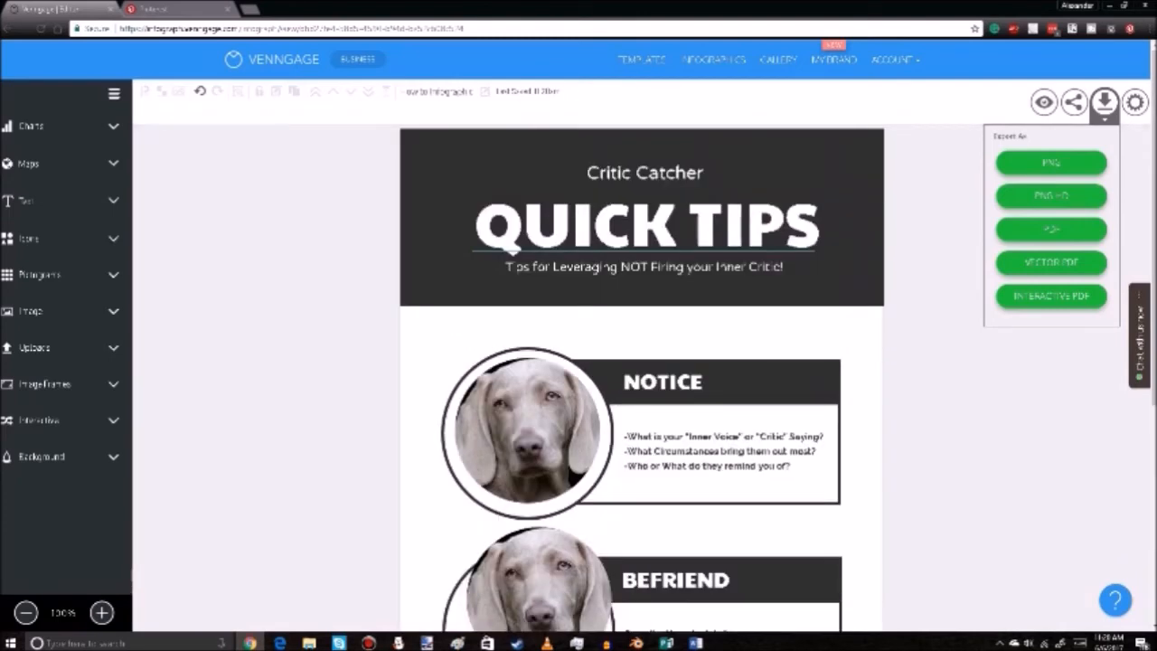